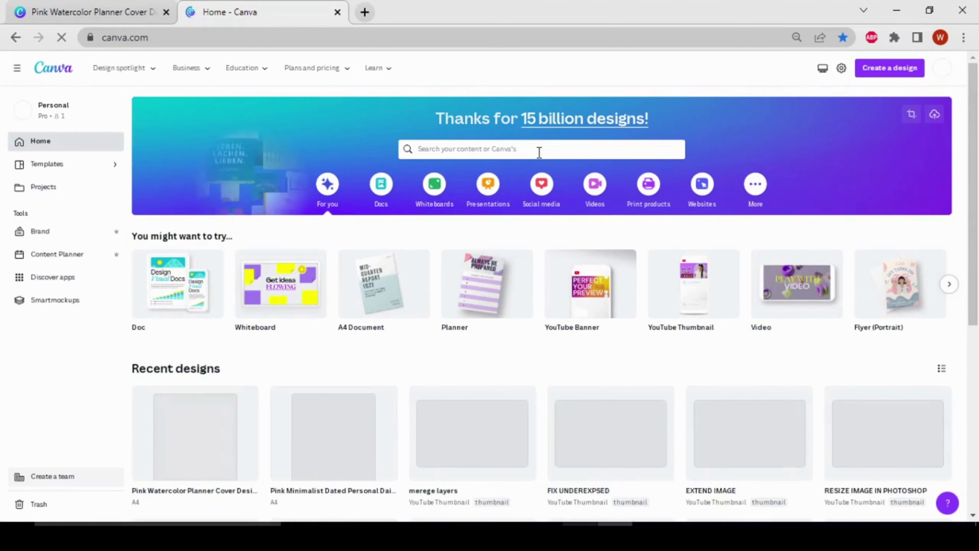
Step: Search Canva's templates for "digital planner" and browse the resulting designs
{"action": "left_click", "coordinate": [478, 149]}
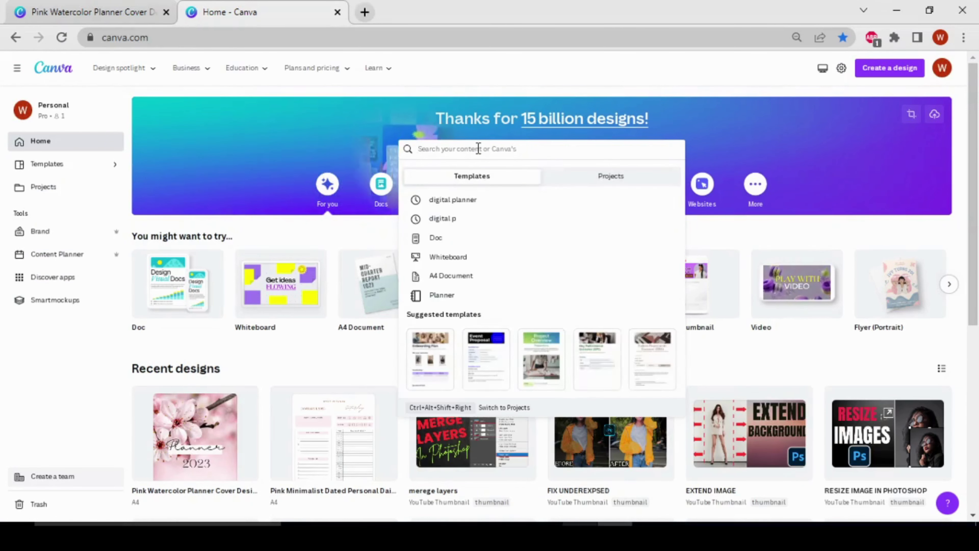
{"action": "type", "text": "di"}
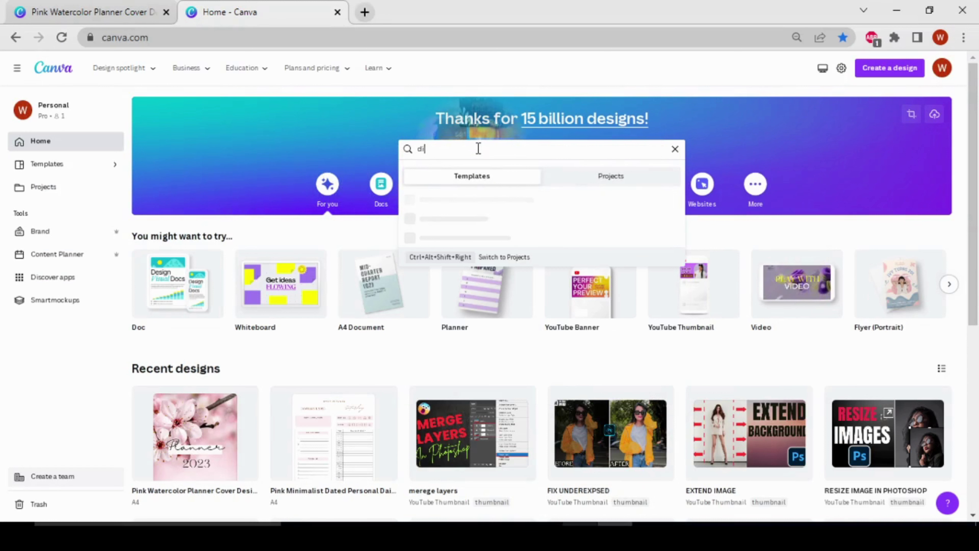
{"action": "type", "text": "gital"}
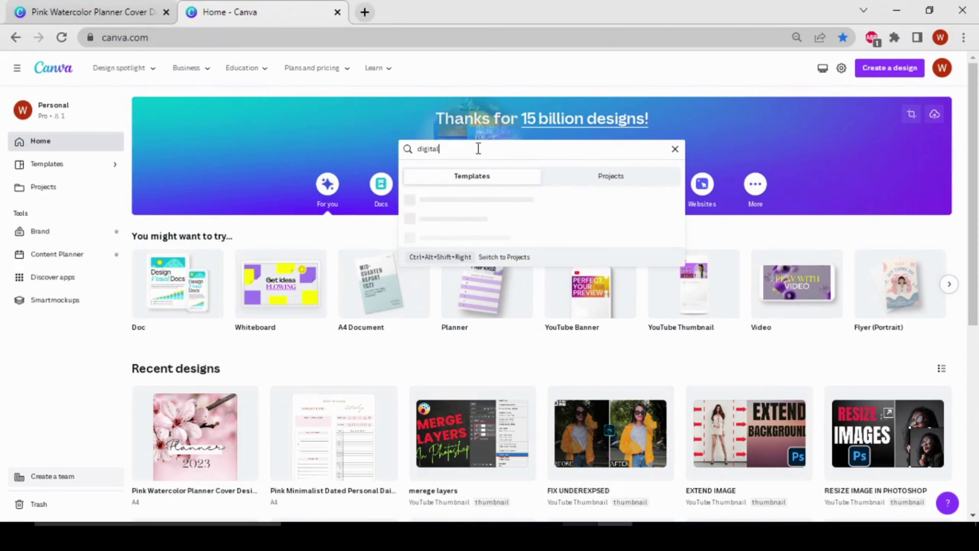
{"action": "type", "text": " plann"}
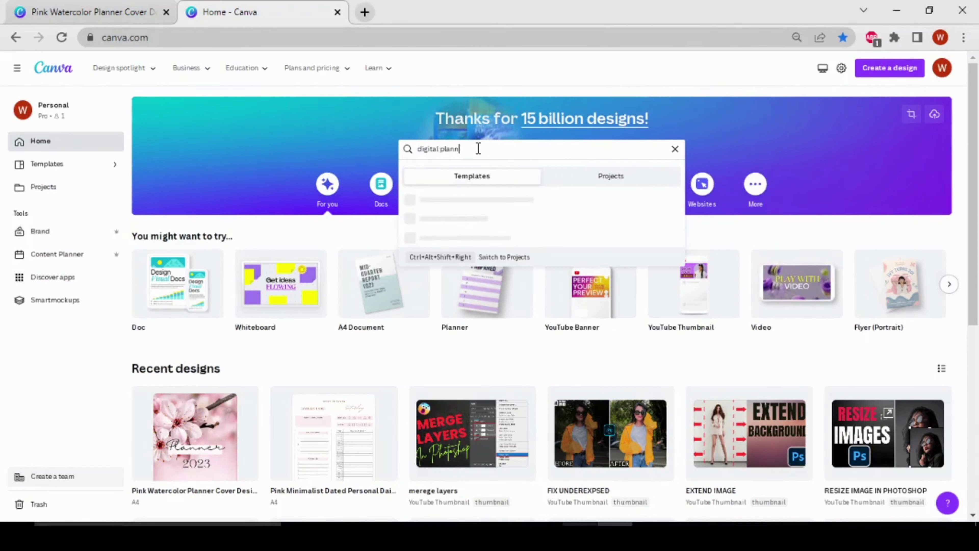
{"action": "type", "text": "er"}
{"action": "key", "text": "Return"}
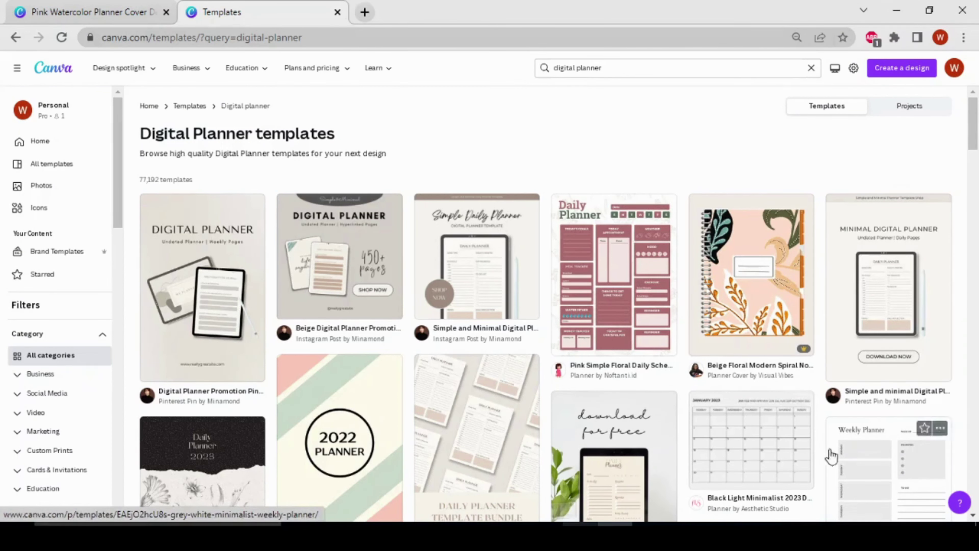
{"action": "scroll", "coordinate": [810, 424], "scroll_direction": "down", "scroll_amount": 3}
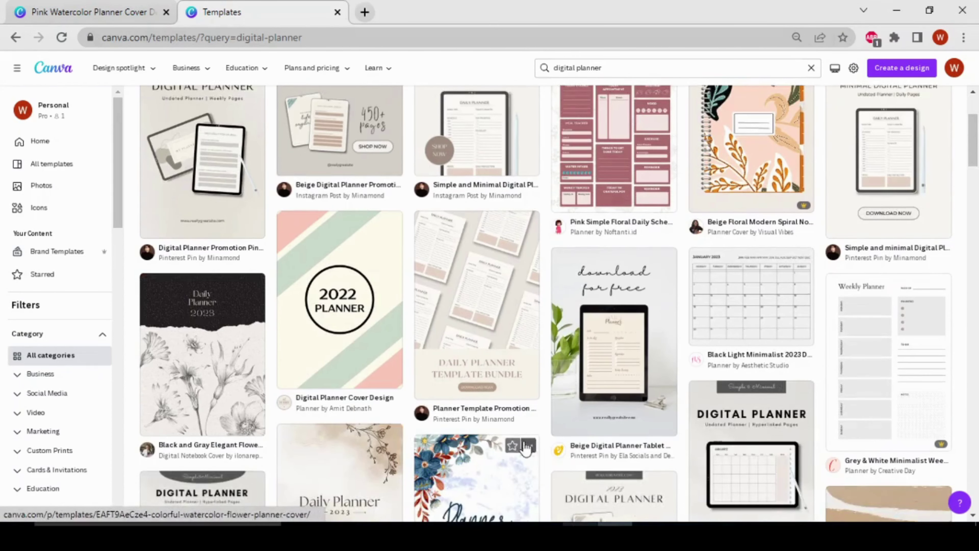
{"action": "scroll", "coordinate": [167, 254], "scroll_direction": "up", "scroll_amount": 2}
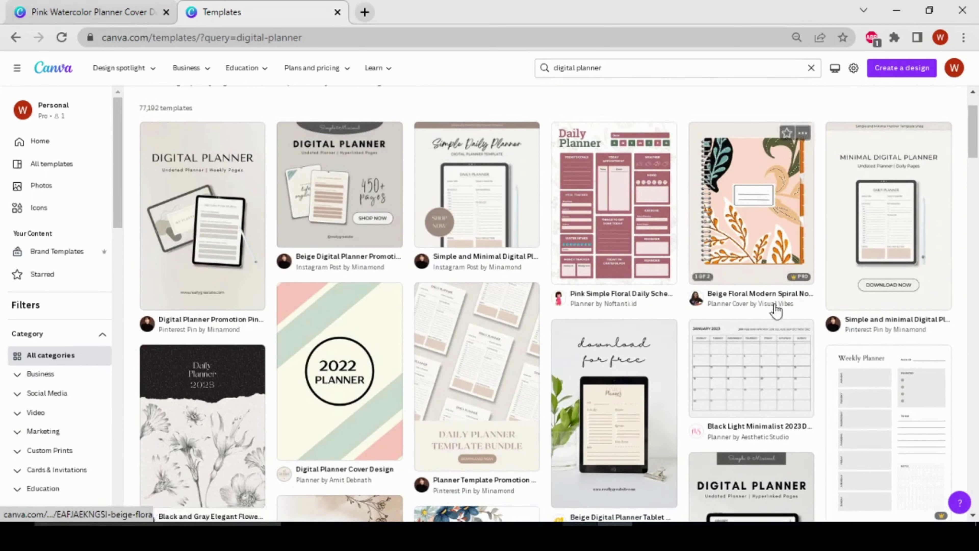
{"action": "scroll", "coordinate": [768, 297], "scroll_direction": "up", "scroll_amount": 3}
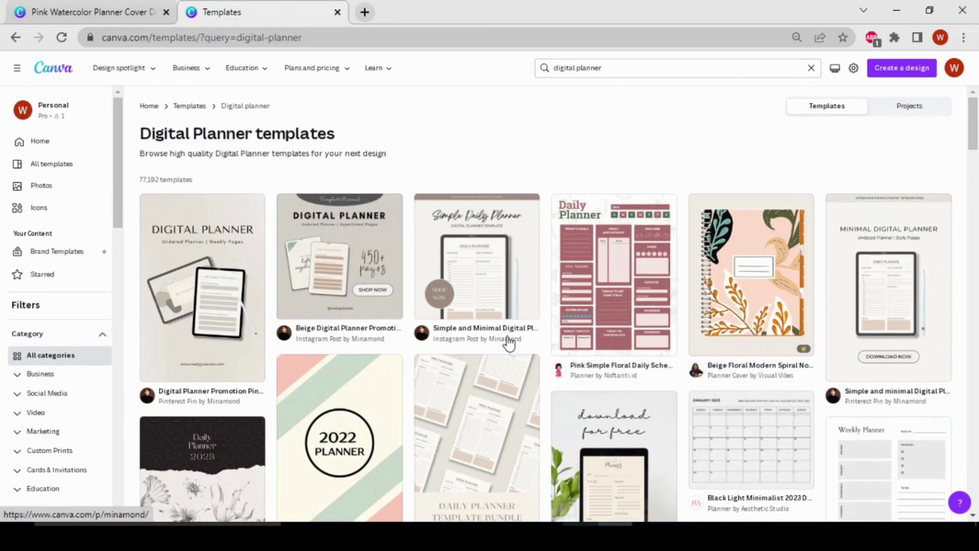
Step: Look up "planner" among the new-design types and view the custom size option without creating a design
{"action": "left_click", "coordinate": [906, 68]}
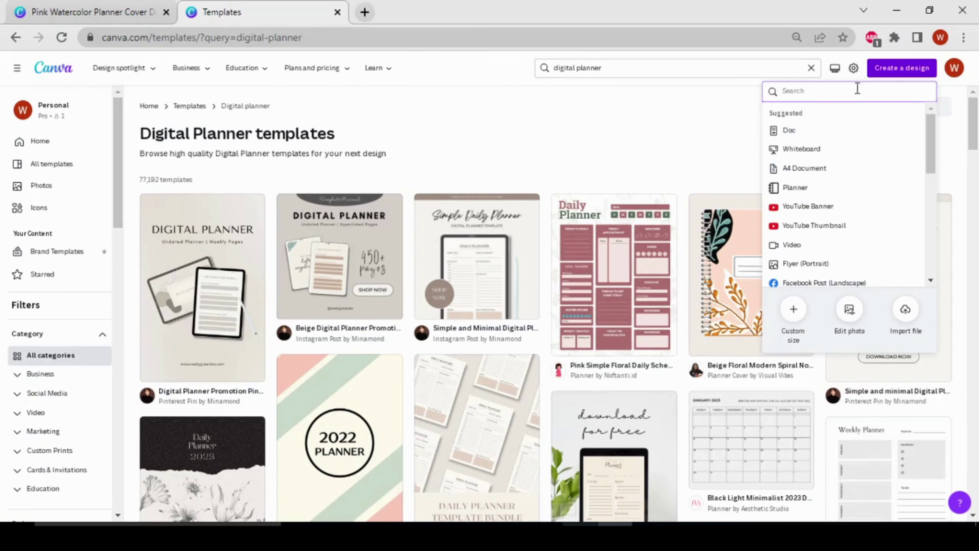
{"action": "type", "text": "planner"}
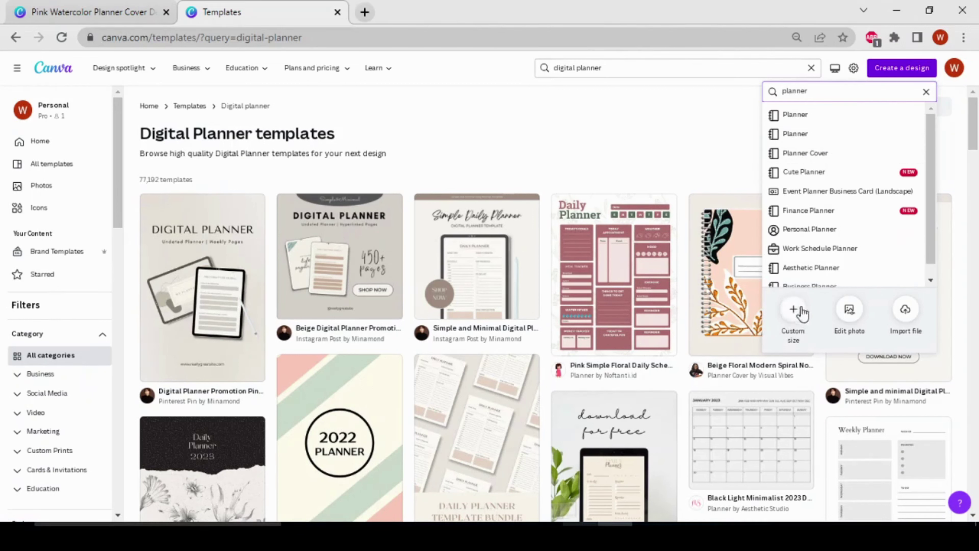
{"action": "left_click", "coordinate": [794, 314]}
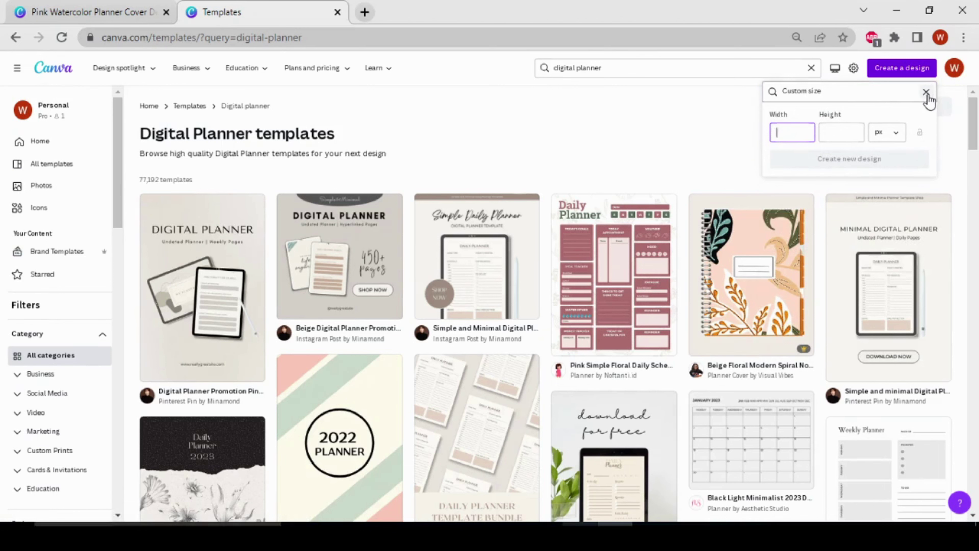
{"action": "left_click", "coordinate": [926, 92]}
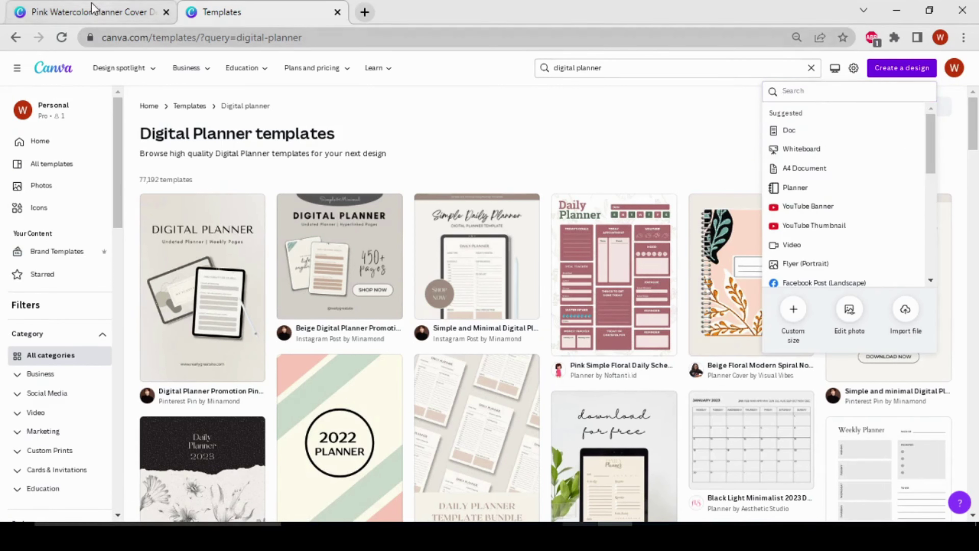
Step: Switch to the open Pink Watercolor Planner Cover Design and add a blank page after the December page
{"action": "left_click", "coordinate": [92, 12]}
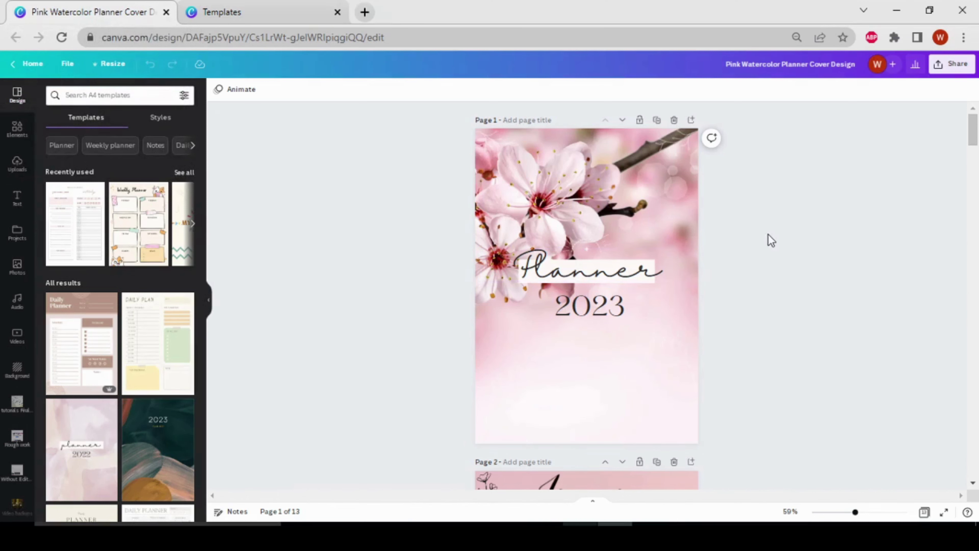
{"action": "scroll", "coordinate": [767, 238], "scroll_direction": "down", "scroll_amount": 5}
{"action": "scroll", "coordinate": [737, 308], "scroll_direction": "down", "scroll_amount": 10}
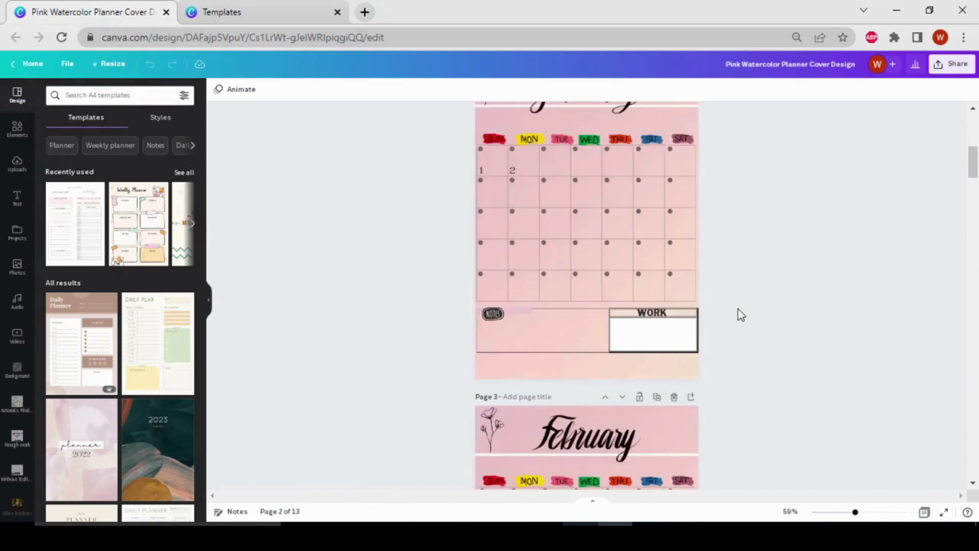
{"action": "scroll", "coordinate": [738, 308], "scroll_direction": "down", "scroll_amount": 10}
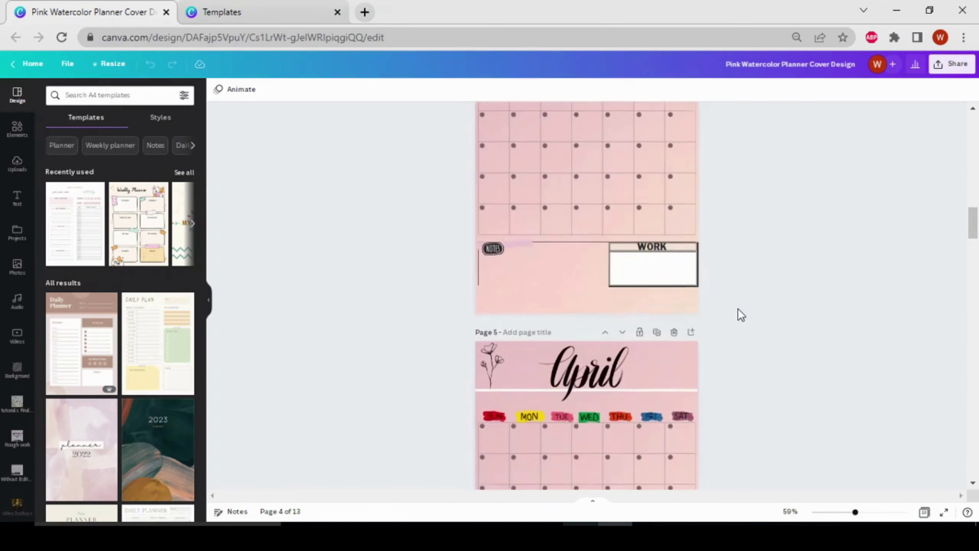
{"action": "scroll", "coordinate": [738, 308], "scroll_direction": "down", "scroll_amount": 12}
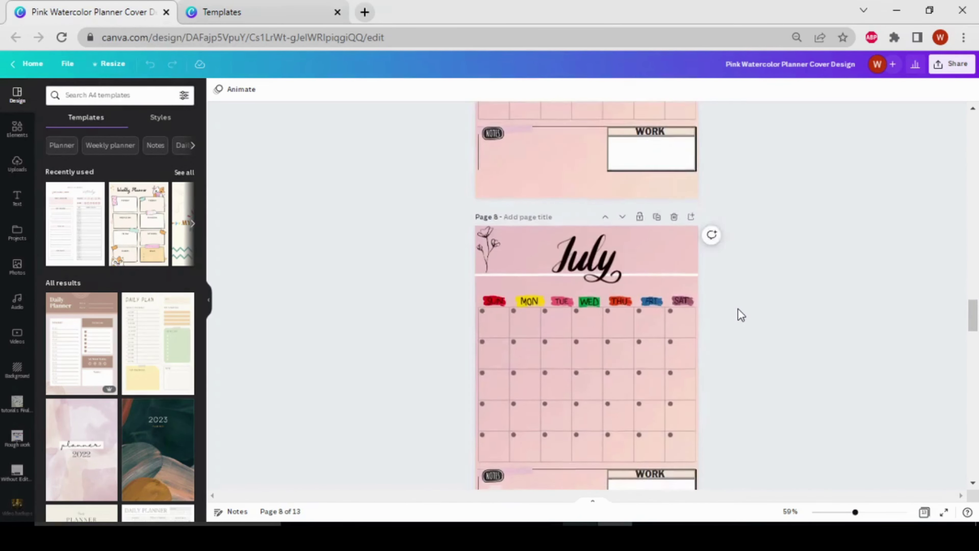
{"action": "scroll", "coordinate": [737, 308], "scroll_direction": "down", "scroll_amount": 16}
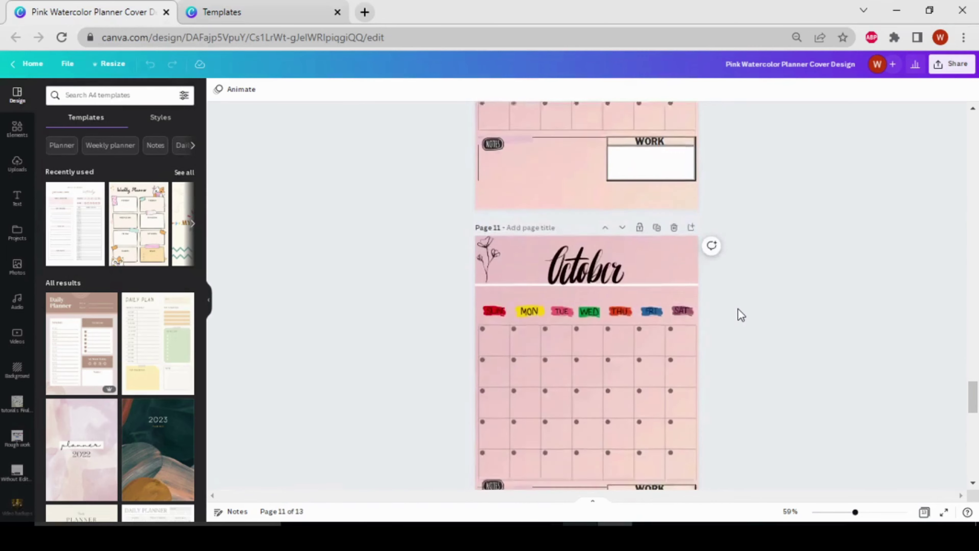
{"action": "scroll", "coordinate": [738, 308], "scroll_direction": "down", "scroll_amount": 1}
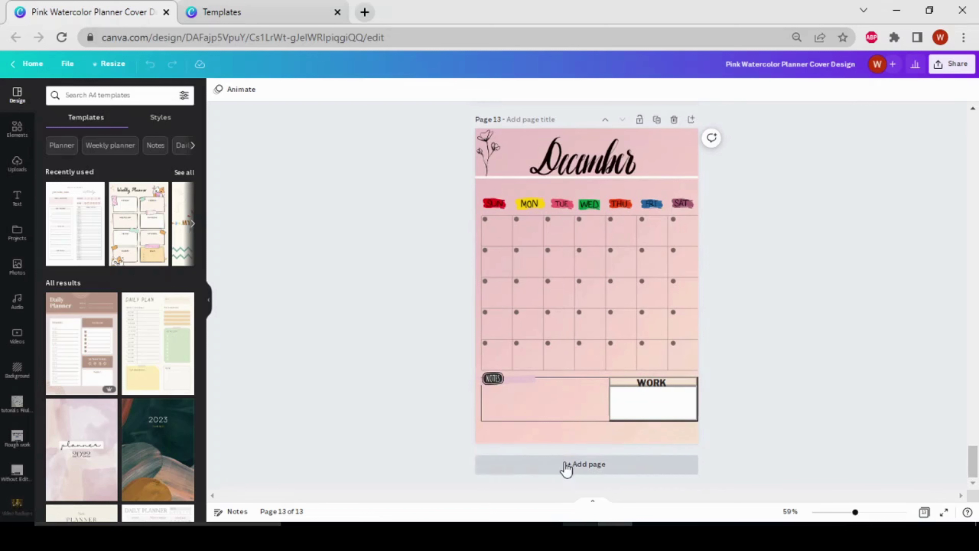
{"action": "left_click", "coordinate": [660, 469]}
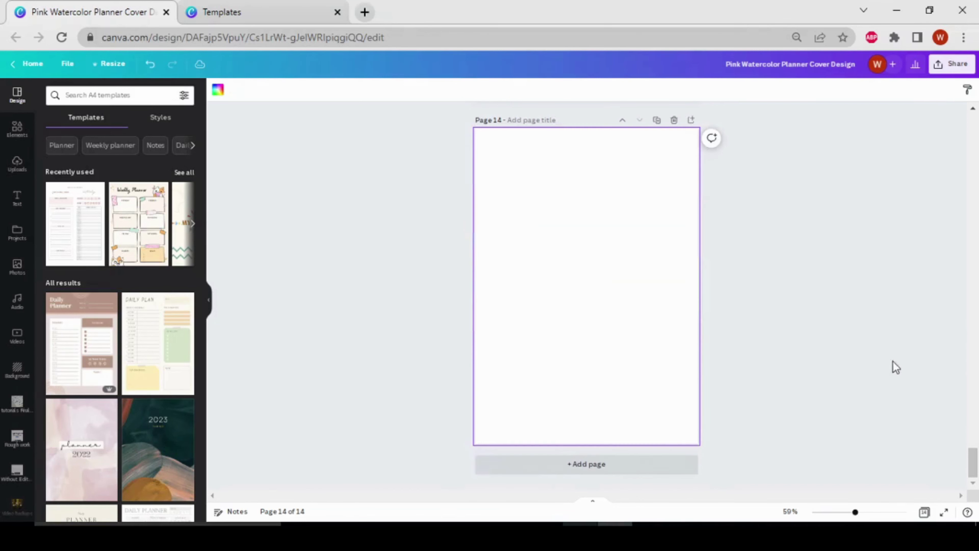
Step: Check the cover on page 1, return to the blank page 14, and search the elements for "flower" photos
{"action": "scroll", "coordinate": [898, 326], "scroll_direction": "up", "scroll_amount": 15}
{"action": "scroll", "coordinate": [846, 266], "scroll_direction": "up", "scroll_amount": 20}
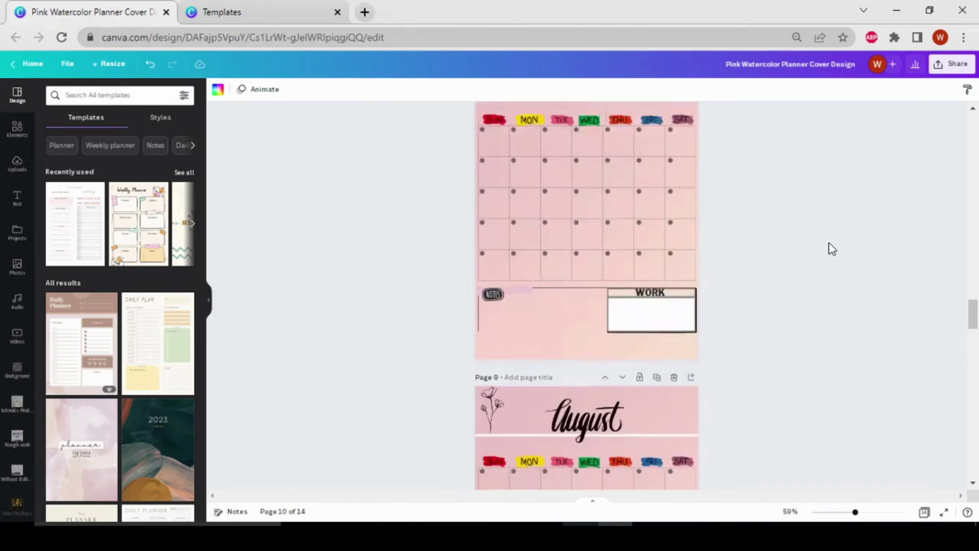
{"action": "scroll", "coordinate": [824, 227], "scroll_direction": "up", "scroll_amount": 3}
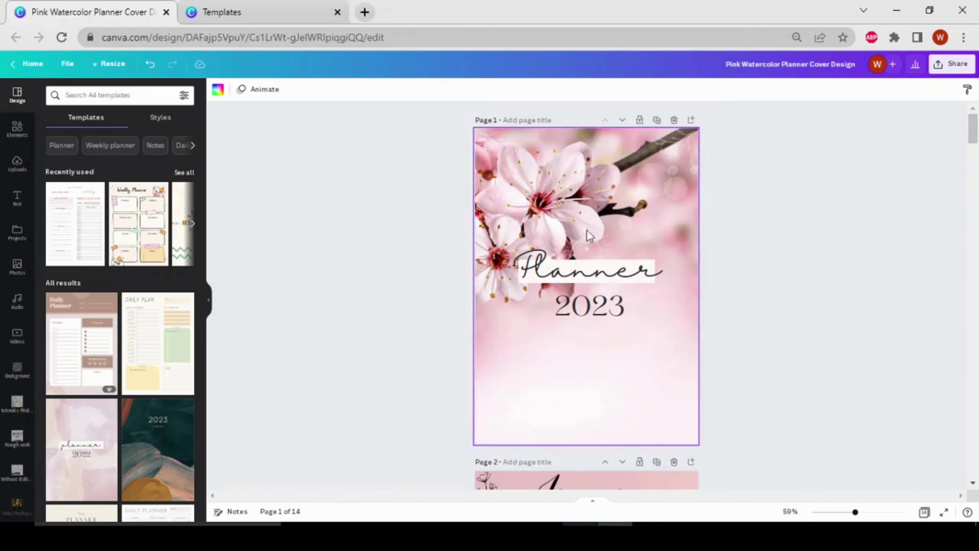
{"action": "scroll", "coordinate": [756, 407], "scroll_direction": "down", "scroll_amount": 15}
{"action": "scroll", "coordinate": [755, 401], "scroll_direction": "down", "scroll_amount": 20}
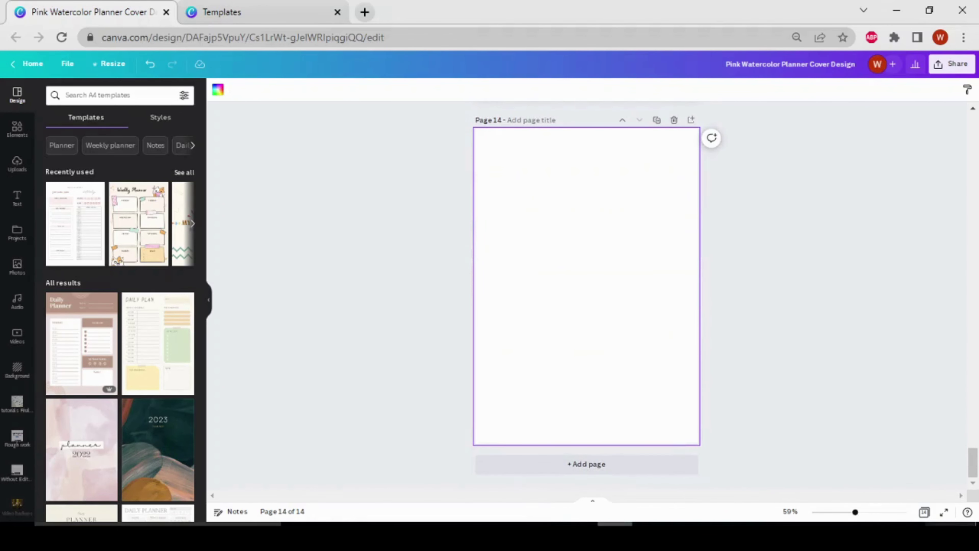
{"action": "left_click", "coordinate": [15, 131]}
{"action": "left_click", "coordinate": [101, 94]}
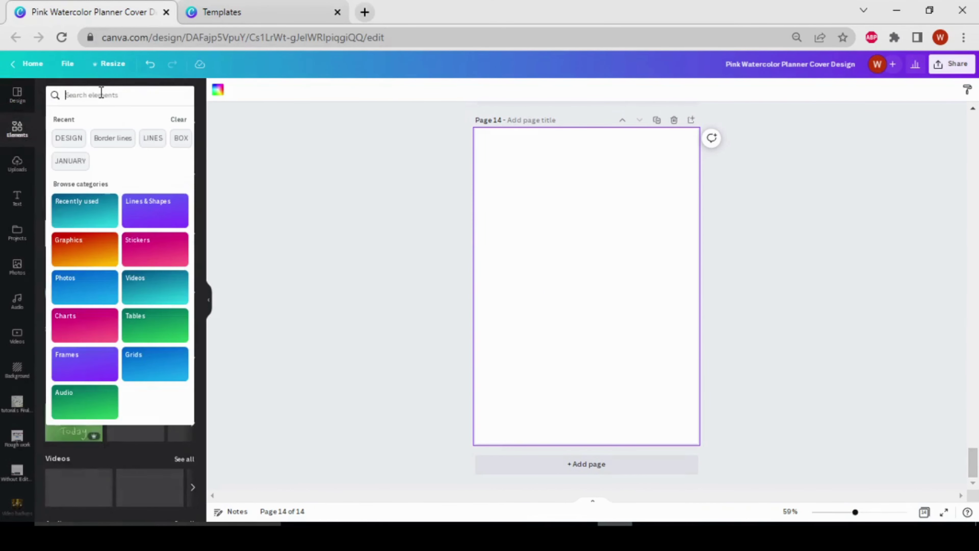
{"action": "type", "text": "flo"}
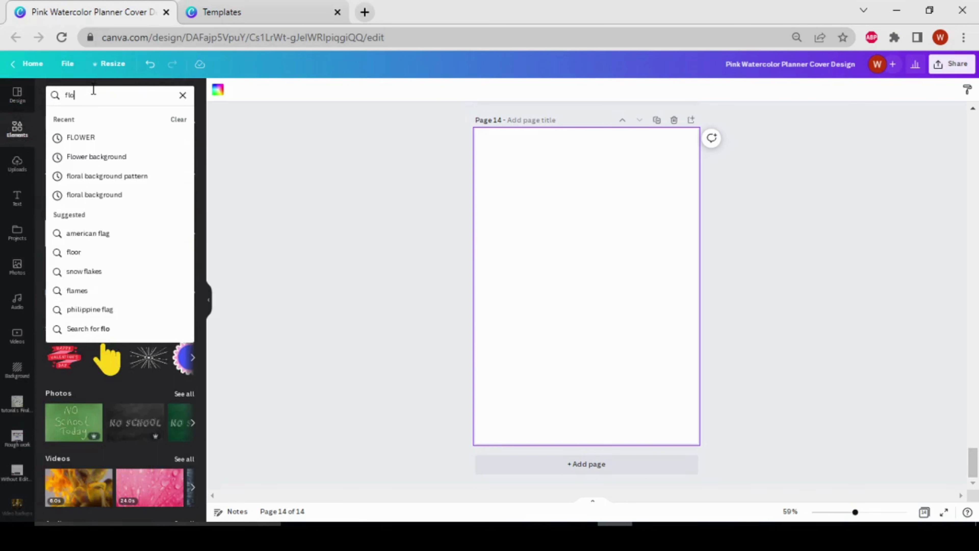
{"action": "type", "text": "wer"}
{"action": "key", "text": "Return"}
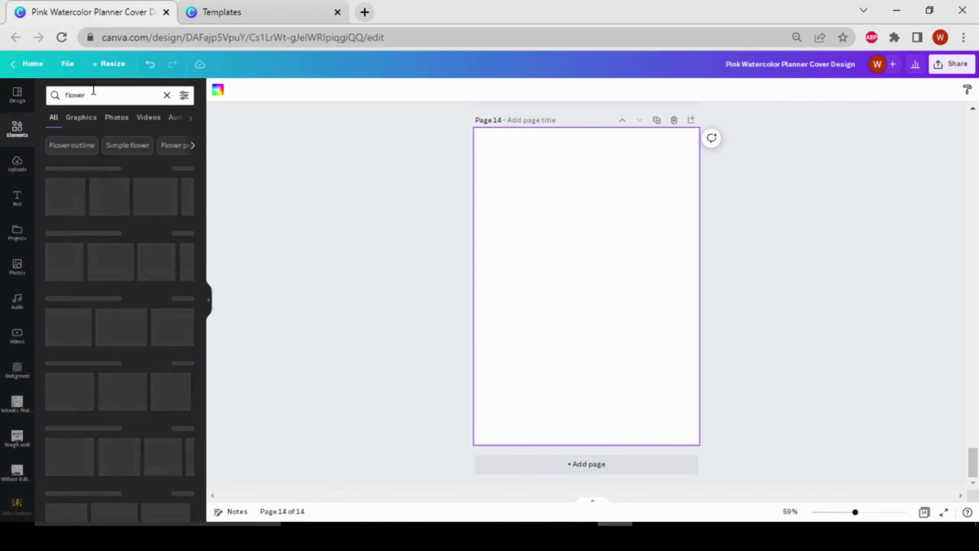
{"action": "left_click", "coordinate": [127, 119]}
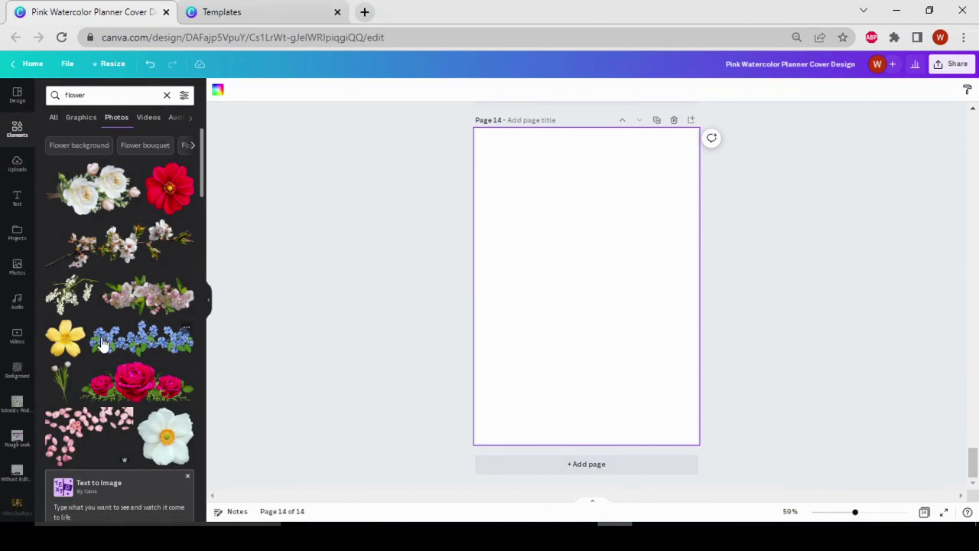
Step: Add the pink cherry blossom photo with the blurred backdrop to page 14 and set it as the page background
{"action": "scroll", "coordinate": [102, 343], "scroll_direction": "down", "scroll_amount": 10}
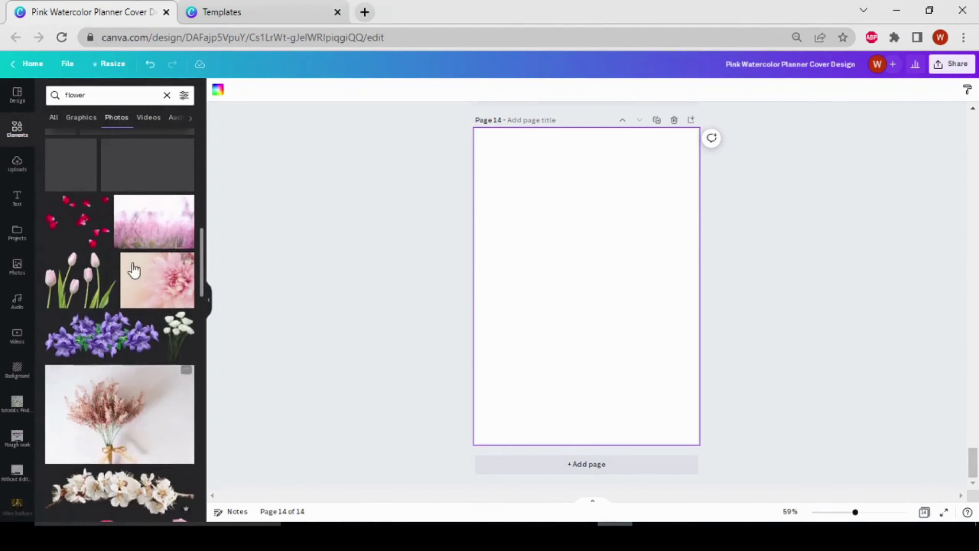
{"action": "scroll", "coordinate": [135, 370], "scroll_direction": "down", "scroll_amount": 12}
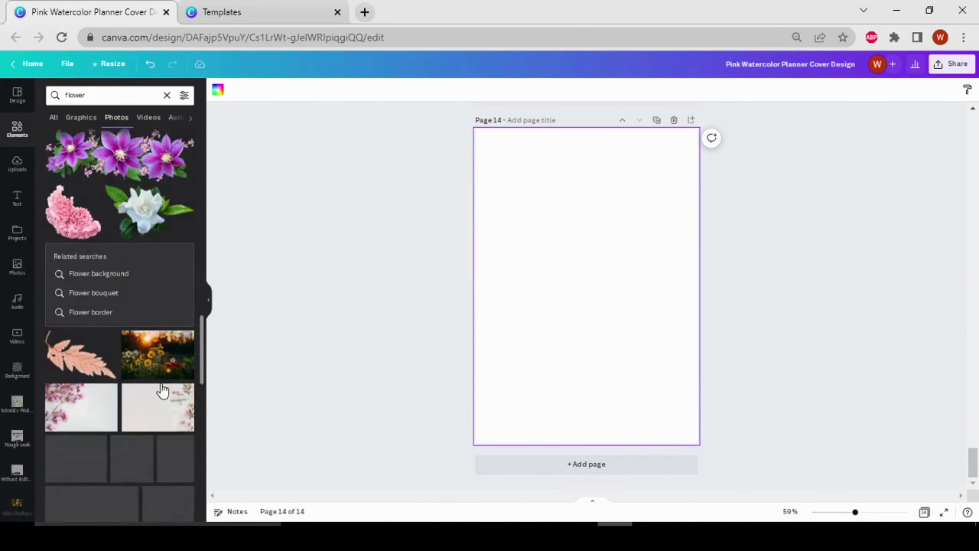
{"action": "scroll", "coordinate": [162, 390], "scroll_direction": "down", "scroll_amount": 4}
{"action": "scroll", "coordinate": [154, 400], "scroll_direction": "down", "scroll_amount": 4}
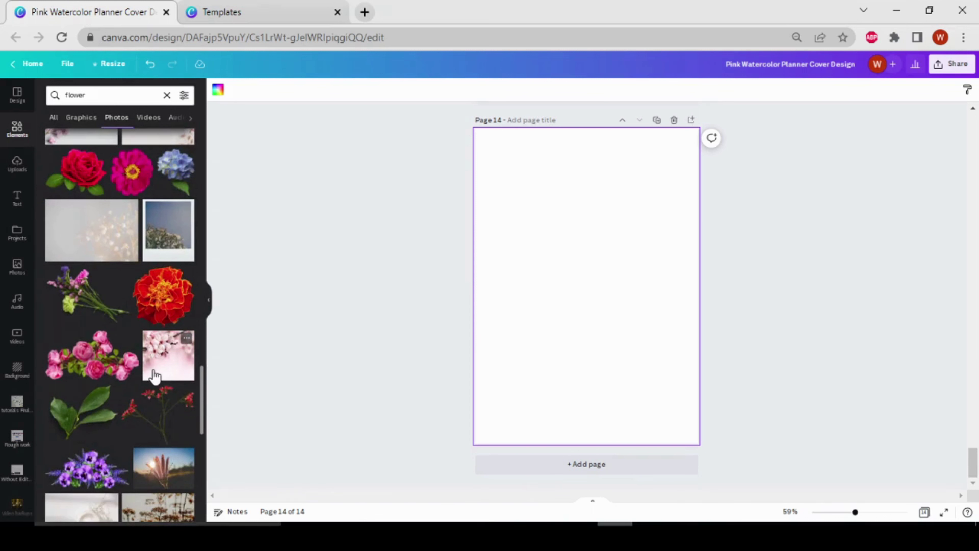
{"action": "left_click", "coordinate": [169, 360]}
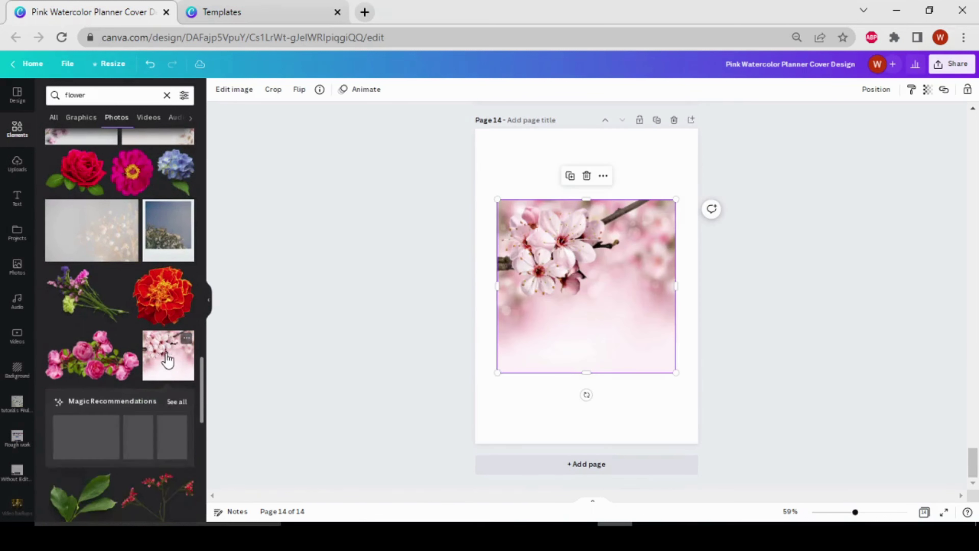
{"action": "left_click_drag", "start_coordinate": [623, 304], "coordinate": [584, 278]}
{"action": "right_click", "coordinate": [585, 276]}
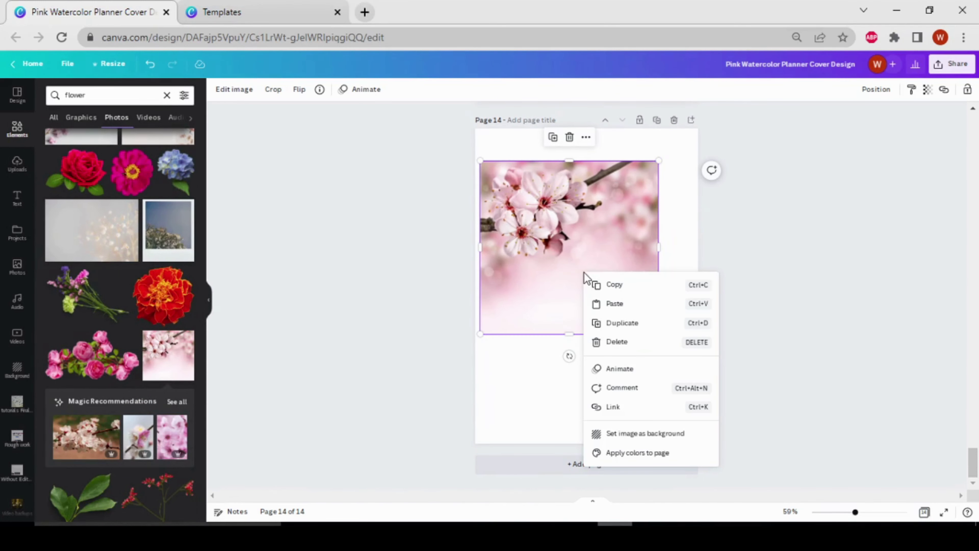
{"action": "left_click", "coordinate": [645, 433]}
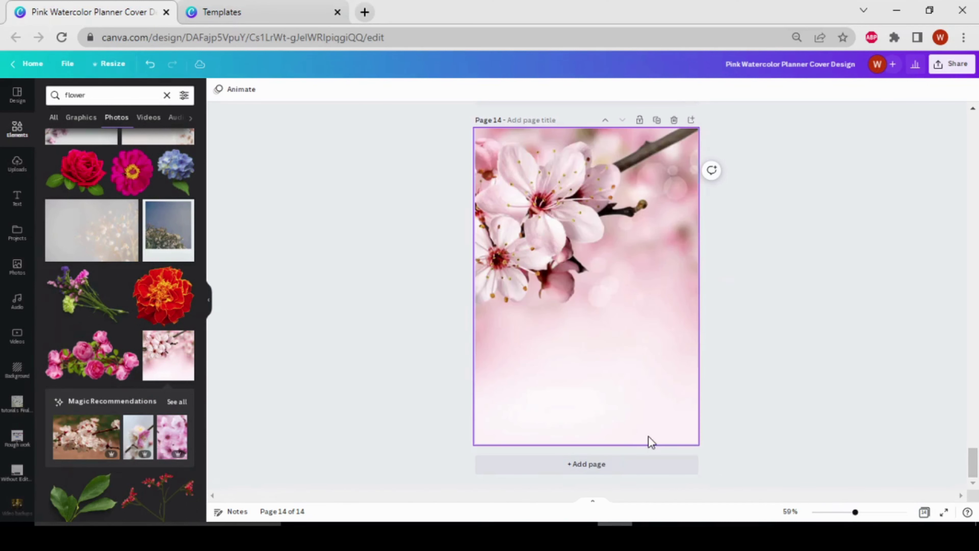
Step: Shift the cherry blossom background slightly sideways within page 14 so the blossoms sit nearer the page's left edge
{"action": "double_click", "coordinate": [573, 320]}
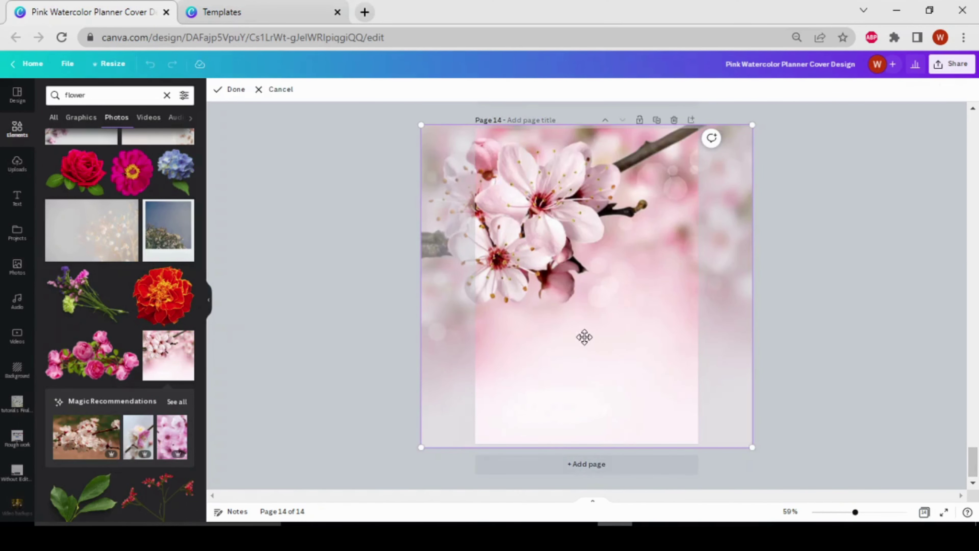
{"action": "left_click_drag", "start_coordinate": [584, 337], "coordinate": [544, 334]}
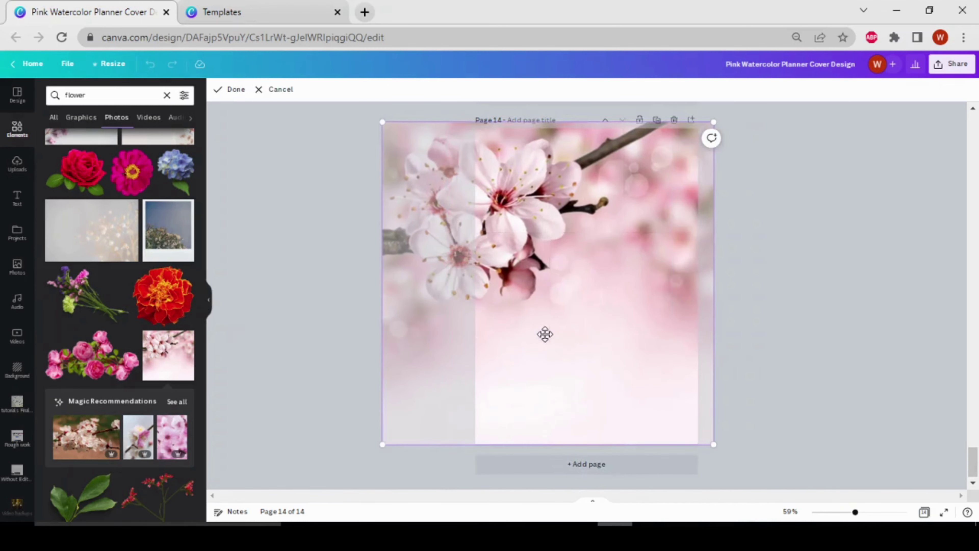
{"action": "left_click_drag", "start_coordinate": [520, 294], "coordinate": [582, 313]}
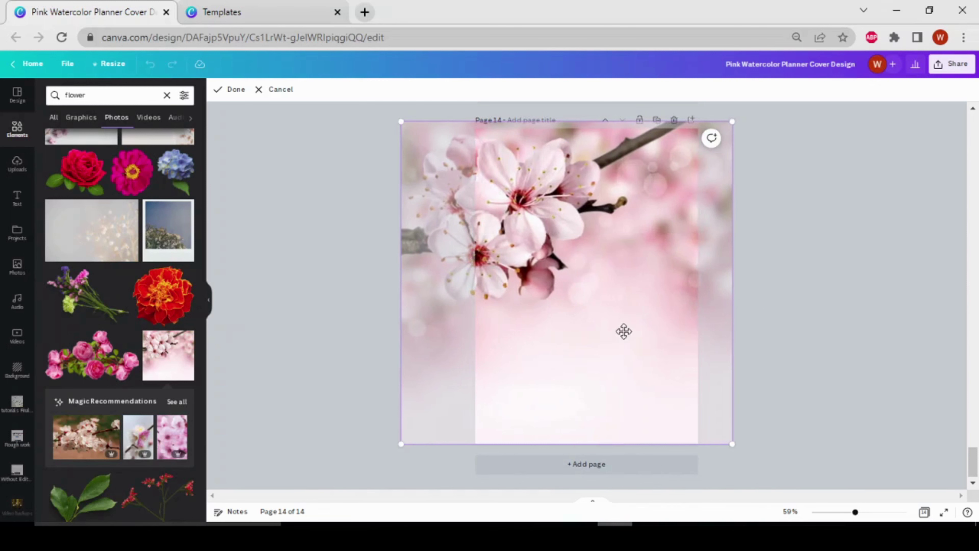
{"action": "left_click", "coordinate": [828, 320]}
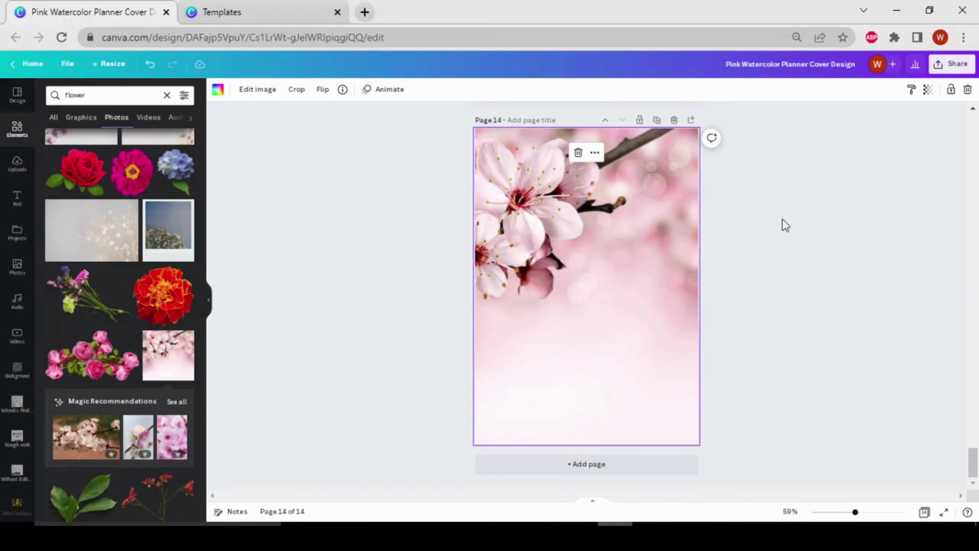
Step: Add a heading to page 14 and replace its placeholder text with "Planner"
{"action": "left_click", "coordinate": [16, 208]}
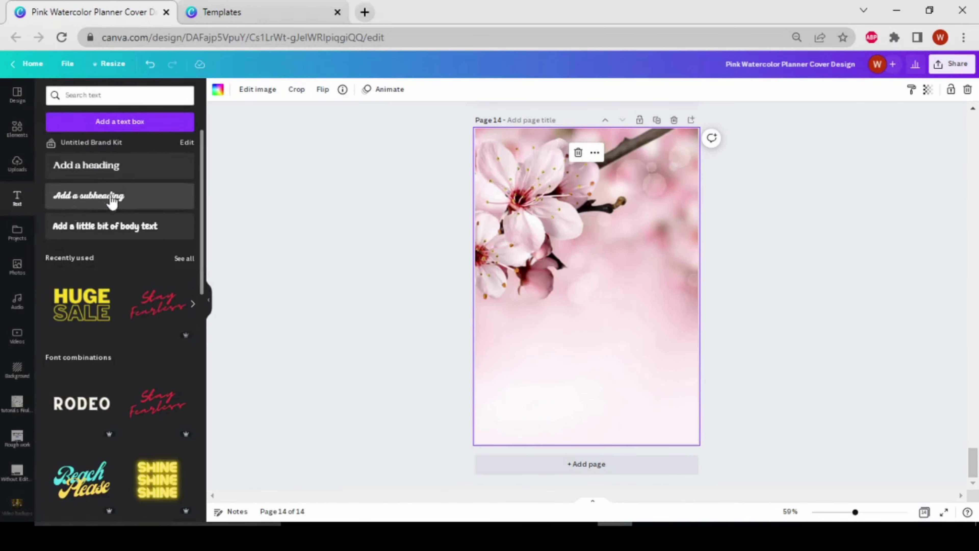
{"action": "left_click", "coordinate": [119, 170]}
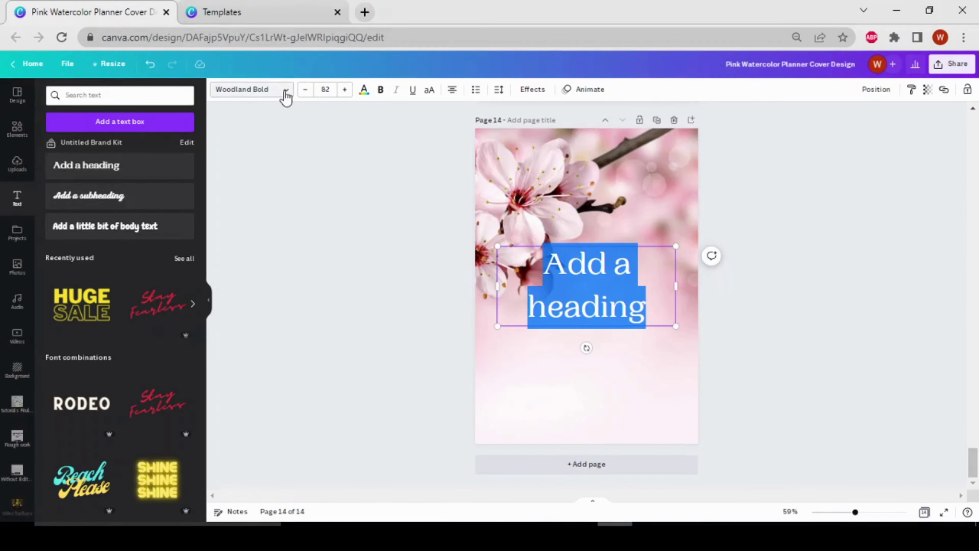
{"action": "left_click", "coordinate": [661, 306]}
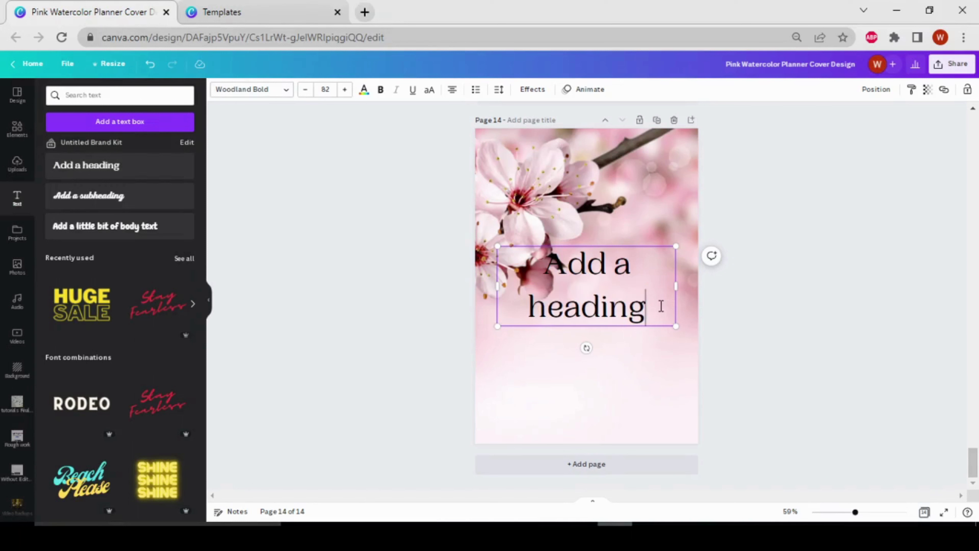
{"action": "key", "text": "BackSpace"}
{"action": "key", "text": "BackSpace"}
{"action": "key", "text": "BackSpace"}
{"action": "key", "text": "BackSpace"}
{"action": "key", "text": "BackSpace"}
{"action": "key", "text": "BackSpace"}
{"action": "key", "text": "BackSpace"}
{"action": "key", "text": "BackSpace"}
{"action": "key", "text": "BackSpace"}
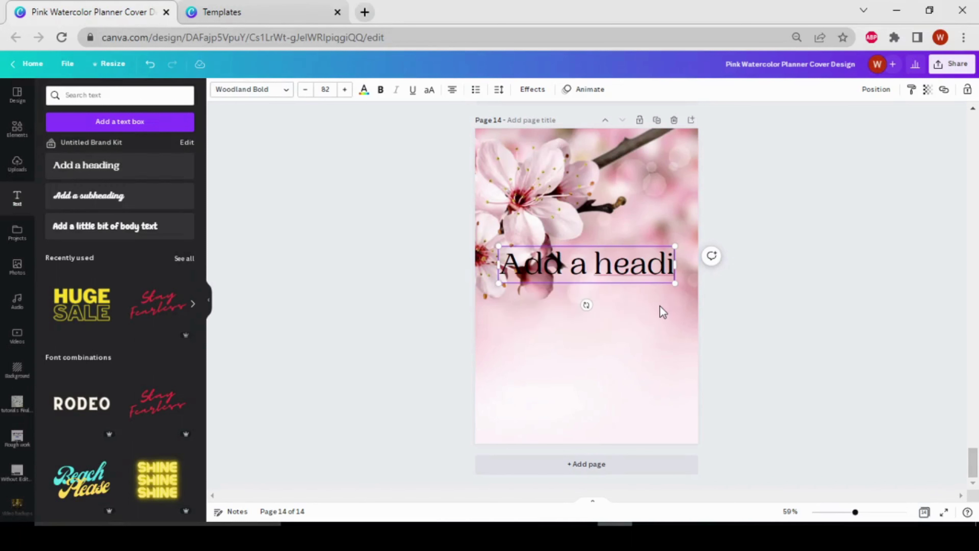
{"action": "key", "text": "BackSpace"}
{"action": "key", "text": "BackSpace"}
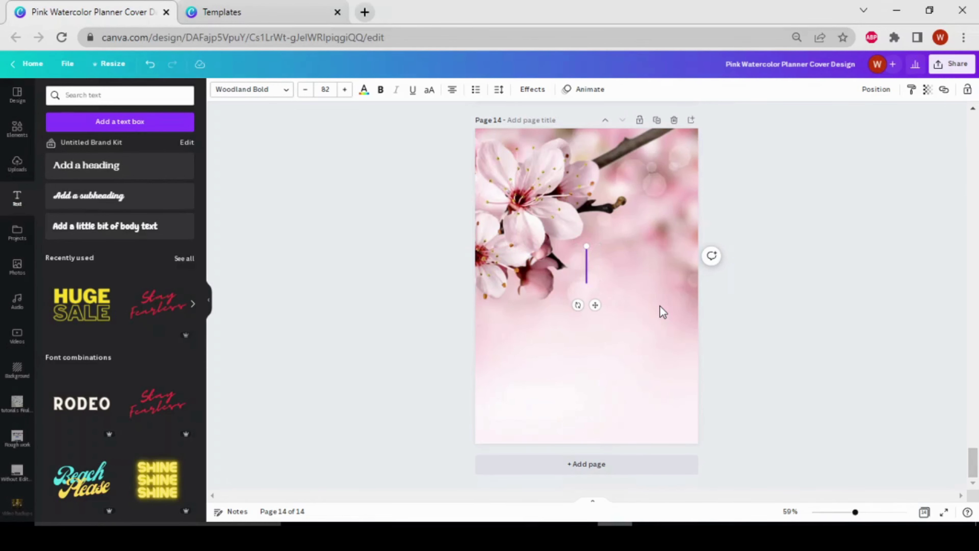
{"action": "type", "text": "Planner"}
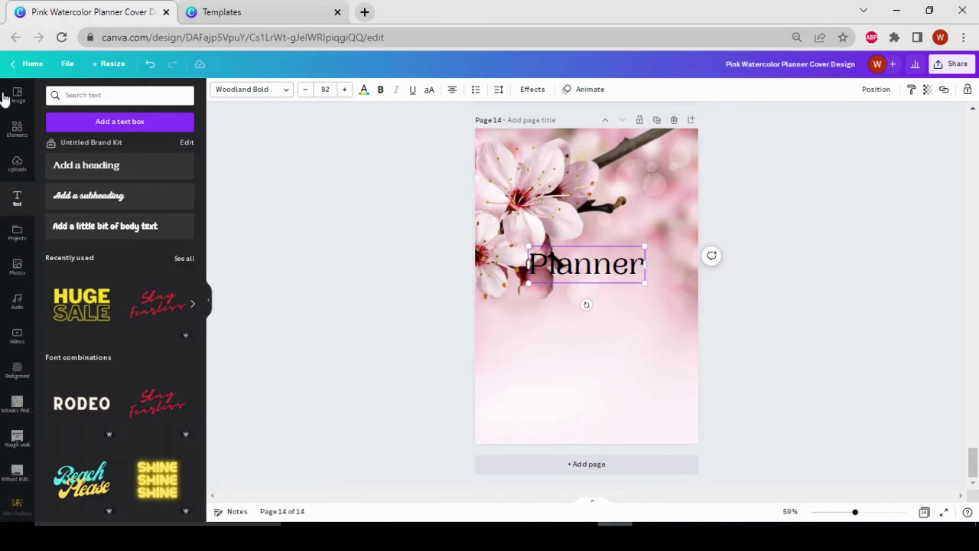
Step: Set the font of the "Planner" heading to Halimum
{"action": "left_click", "coordinate": [286, 96]}
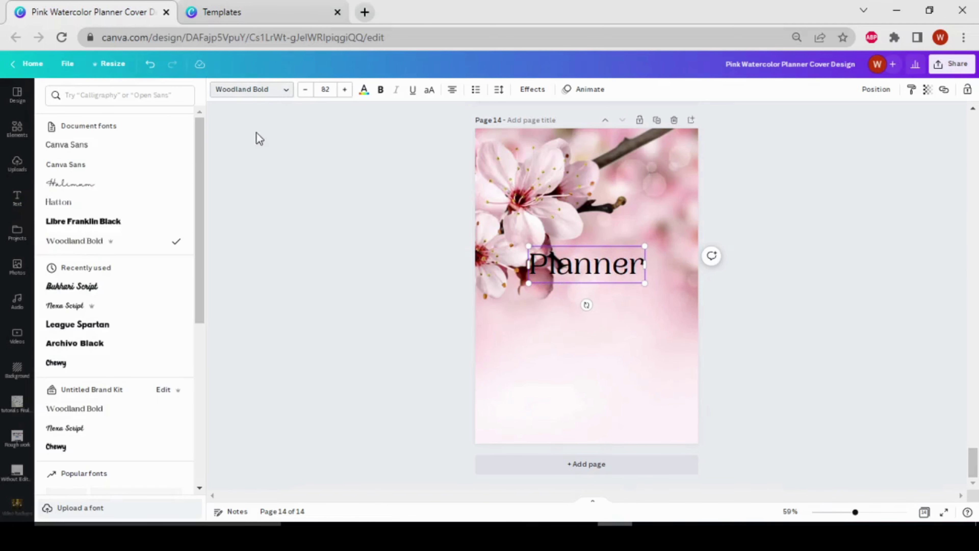
{"action": "left_click", "coordinate": [102, 189]}
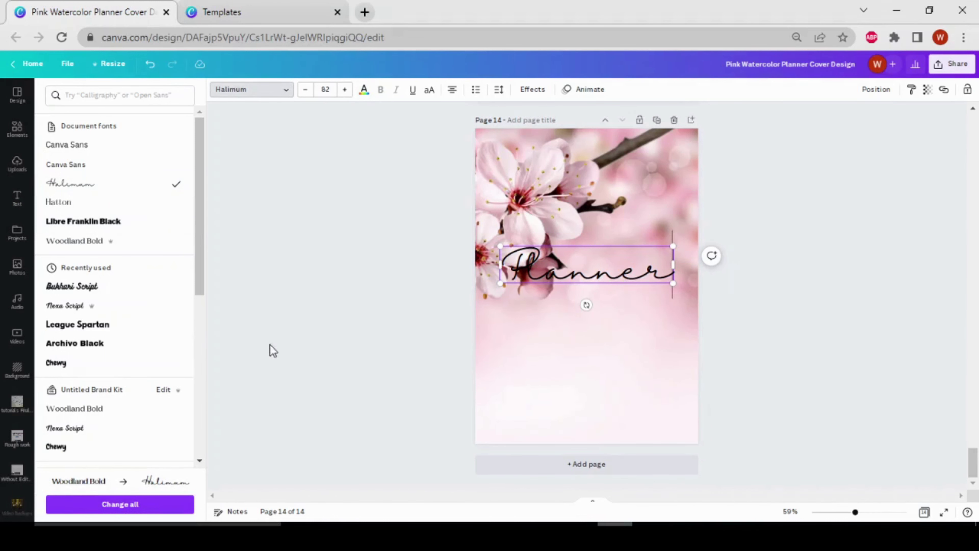
{"action": "left_click", "coordinate": [625, 270]}
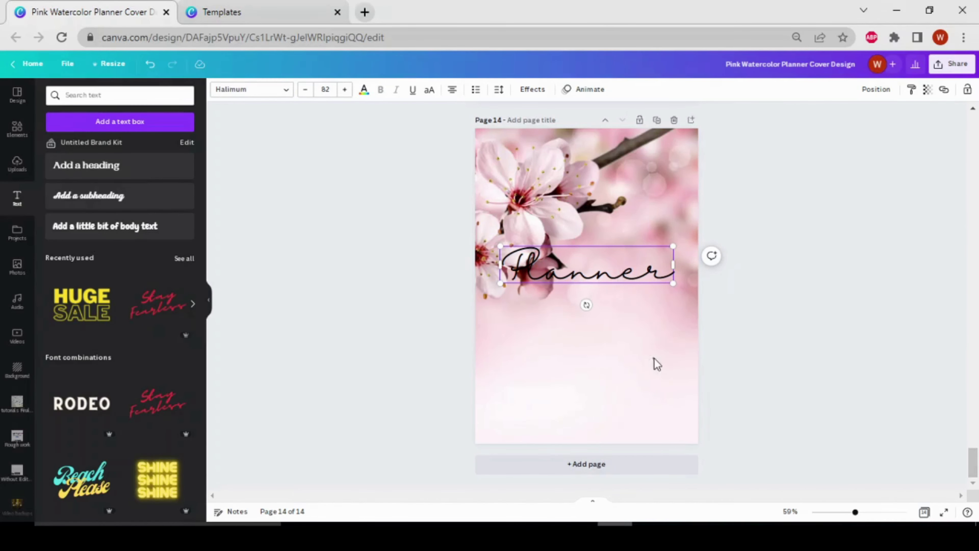
{"action": "left_click", "coordinate": [657, 365]}
Step: Place a copy of the "Planner" heading below the original and change its text to "2023"
{"action": "left_click", "coordinate": [611, 271]}
{"action": "left_click", "coordinate": [568, 224]}
{"action": "left_click_drag", "start_coordinate": [595, 275], "coordinate": [605, 336]}
{"action": "double_click", "coordinate": [675, 333]}
{"action": "key", "text": "BackSpace"}
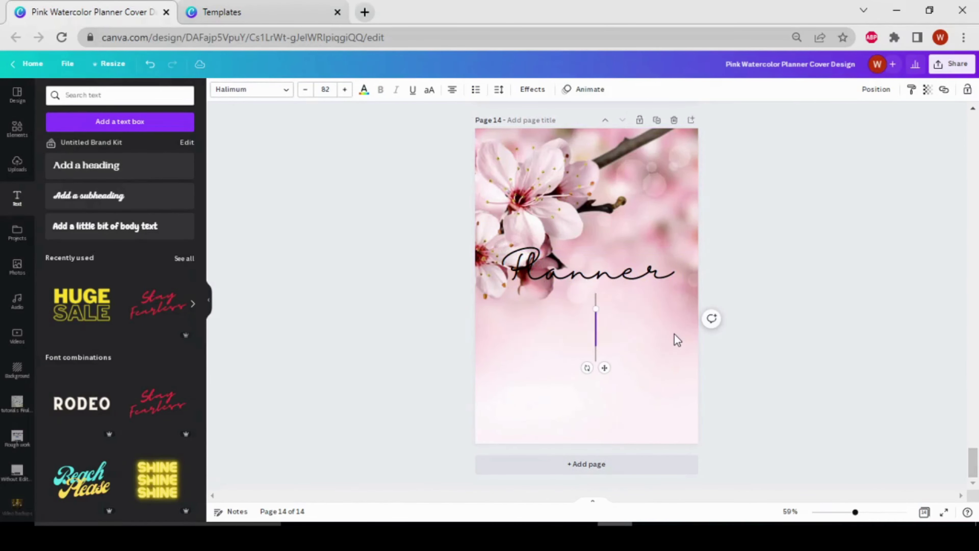
{"action": "type", "text": "2023"}
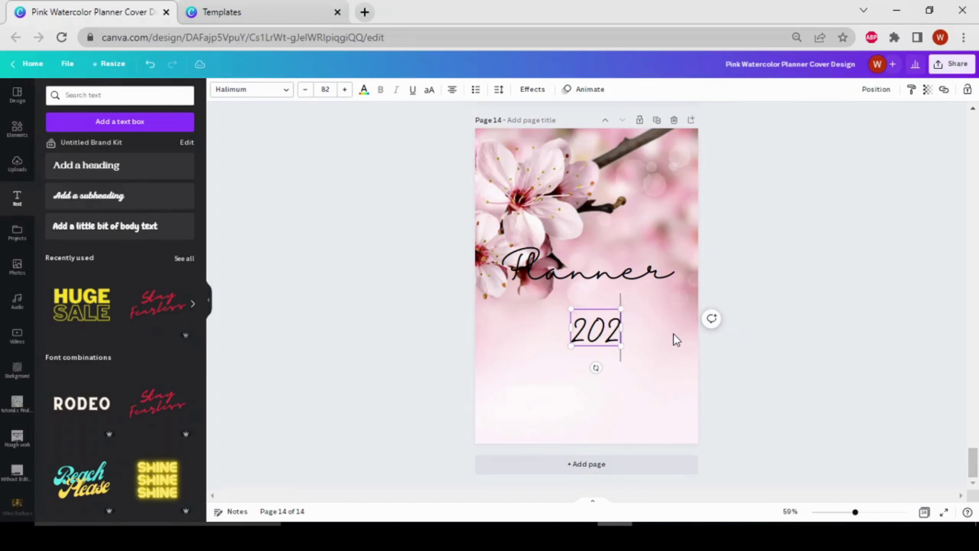
{"action": "left_click", "coordinate": [536, 367]}
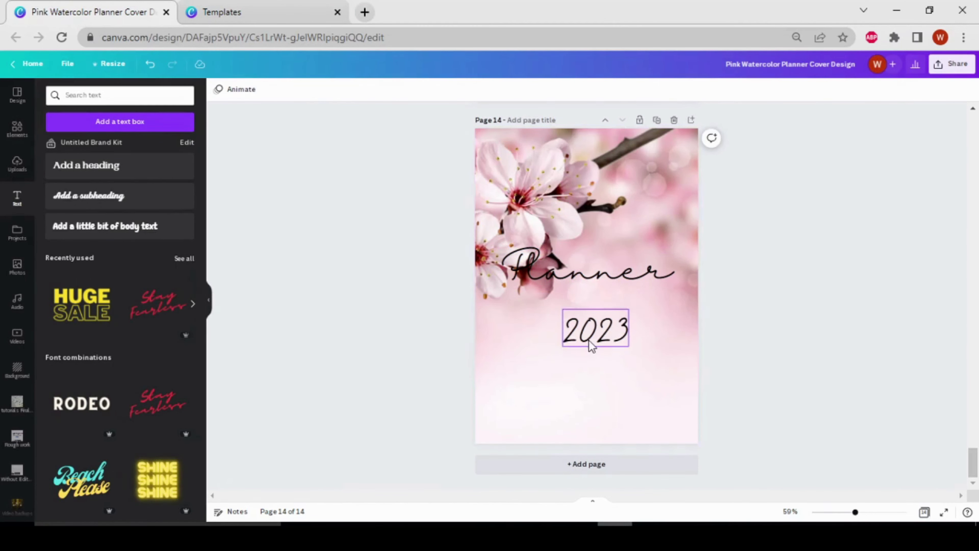
Step: Move the "Planner" heading slightly up and right, and bring the "2023" text up close beneath it
{"action": "left_click_drag", "start_coordinate": [589, 318], "coordinate": [569, 268]}
{"action": "left_click", "coordinate": [580, 318]}
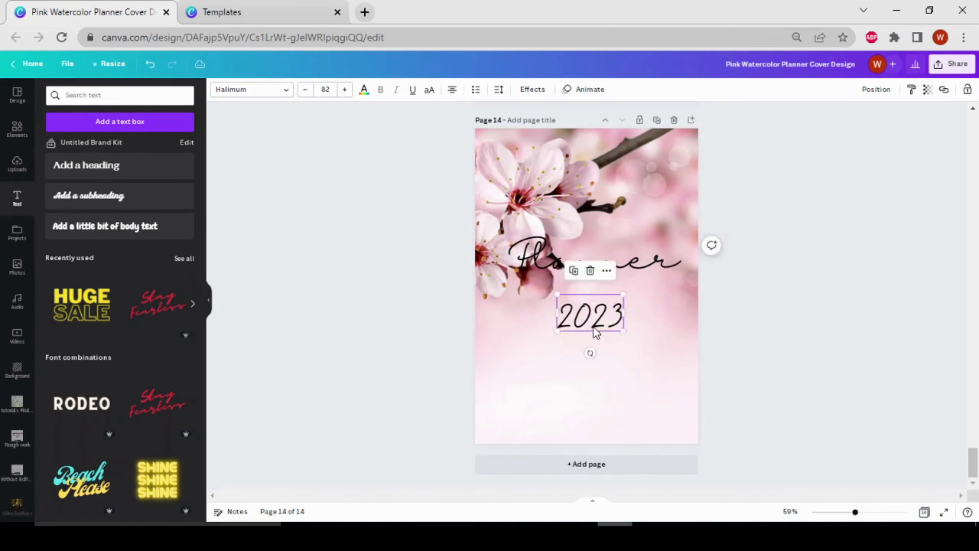
{"action": "left_click_drag", "start_coordinate": [580, 318], "coordinate": [590, 316]}
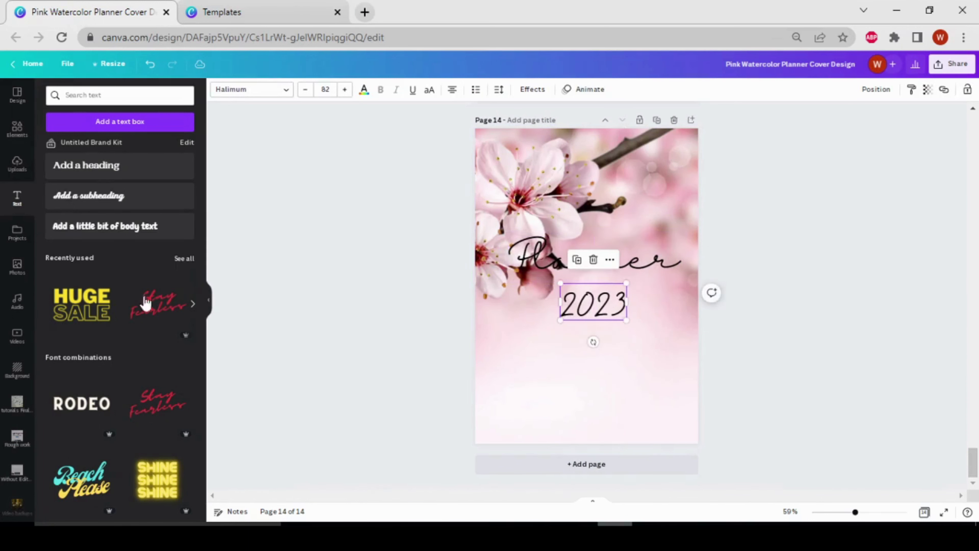
Step: Add a square shape over the title text and resize it into a low, wide rectangle spanning the "Planner" heading
{"action": "left_click", "coordinate": [5, 139]}
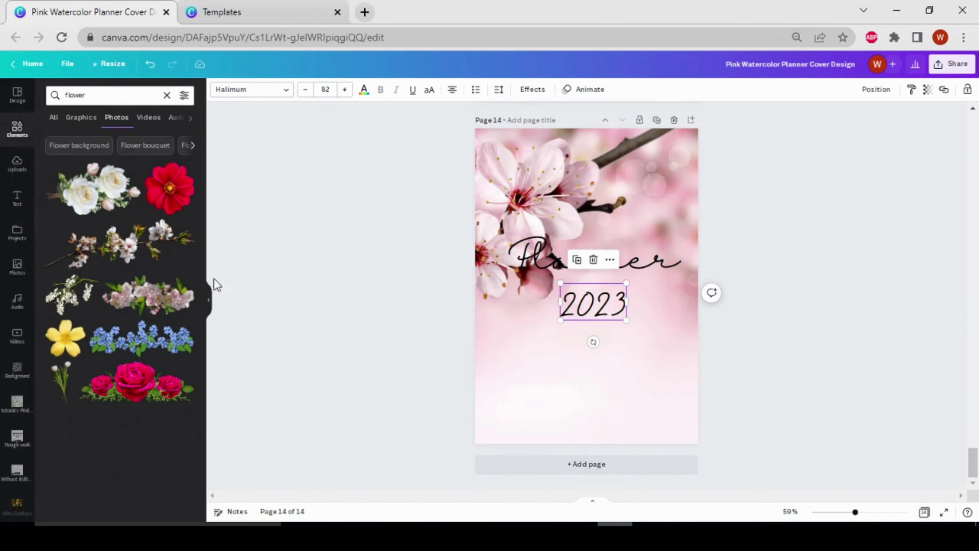
{"action": "left_click", "coordinate": [14, 141]}
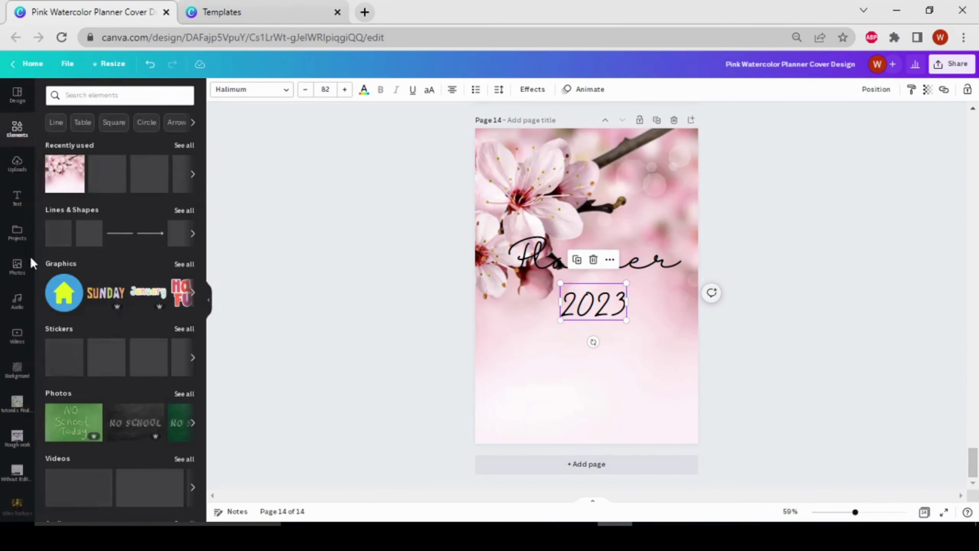
{"action": "left_click", "coordinate": [61, 243]}
{"action": "left_click_drag", "start_coordinate": [621, 286], "coordinate": [684, 286]}
{"action": "left_click_drag", "start_coordinate": [545, 286], "coordinate": [507, 285]}
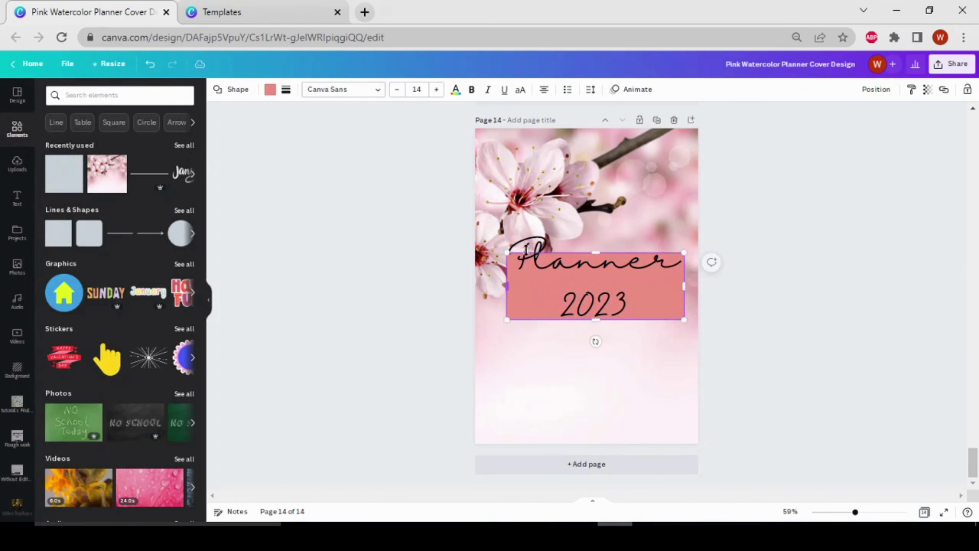
{"action": "left_click_drag", "start_coordinate": [596, 320], "coordinate": [596, 294]}
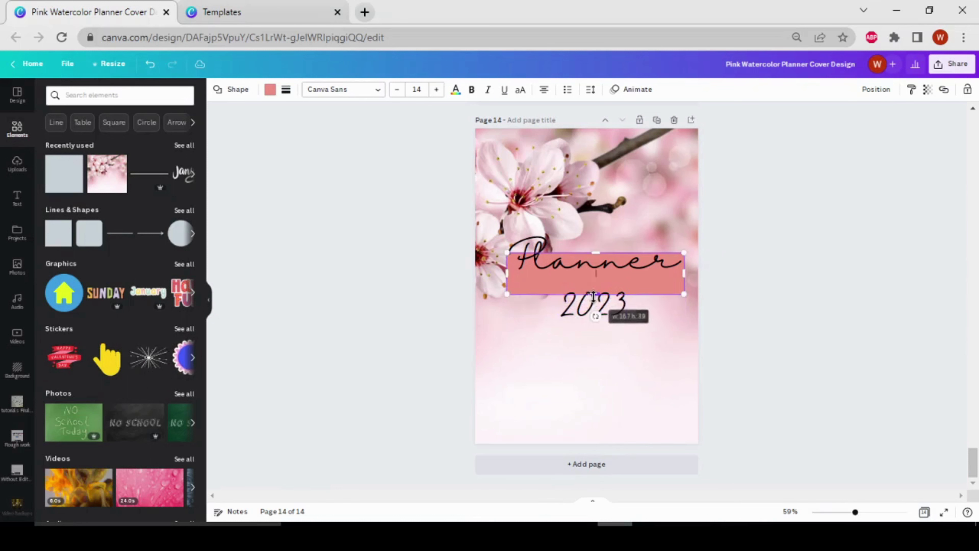
Step: Fill the rectangle with the off-white document colour and reduce its height slightly
{"action": "left_click", "coordinate": [269, 91]}
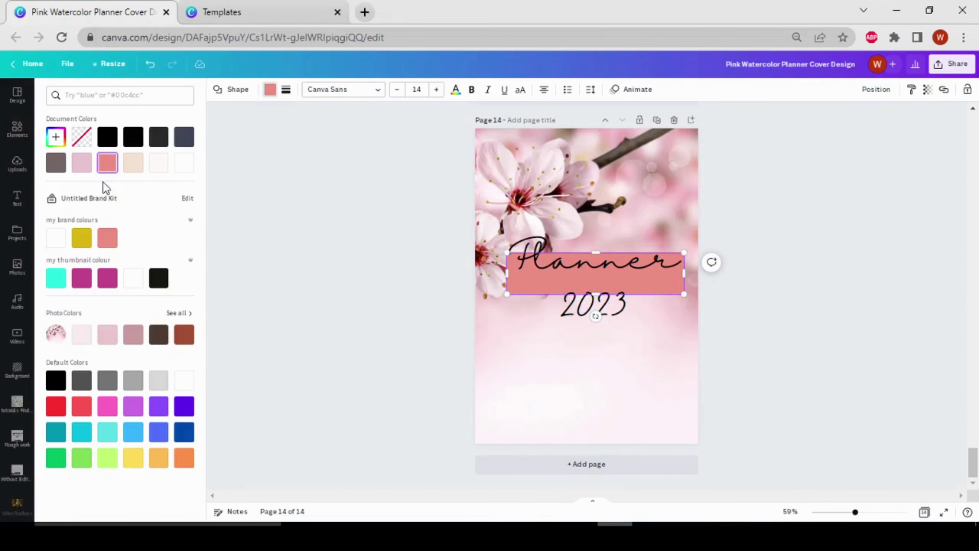
{"action": "left_click", "coordinate": [158, 163]}
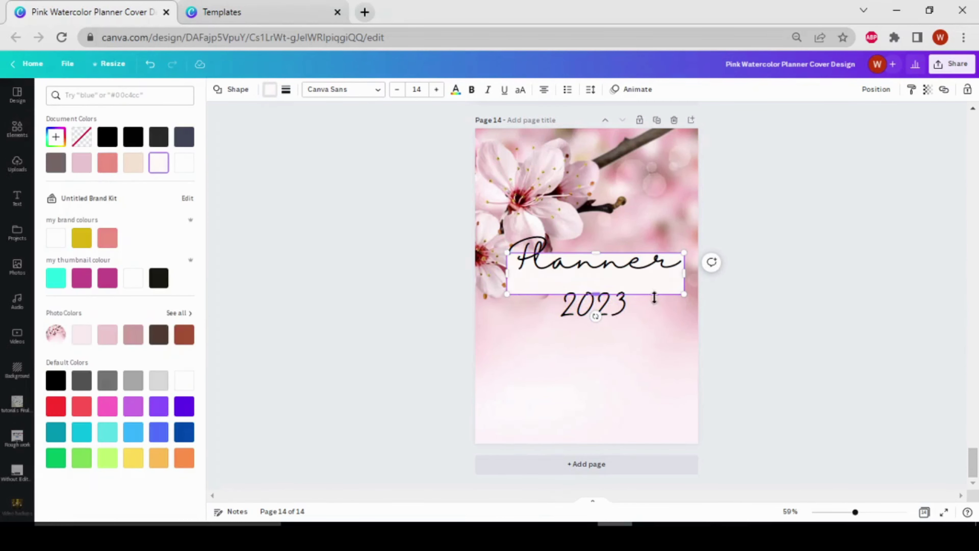
{"action": "left_click_drag", "start_coordinate": [655, 294], "coordinate": [655, 292]}
Step: Move the off-white rectangle up so it sits directly behind the "Planner" heading, clear of the "2023" text
{"action": "left_click", "coordinate": [656, 283]}
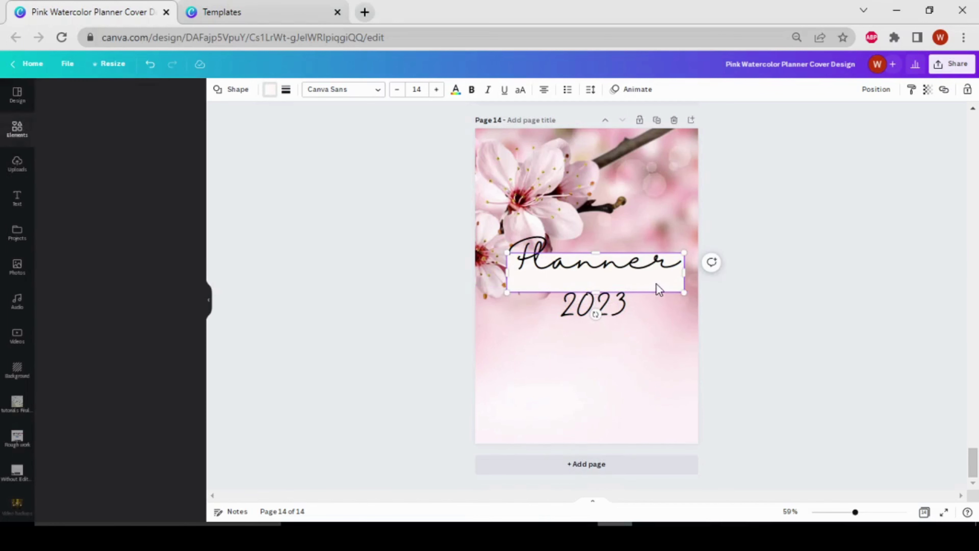
{"action": "left_click", "coordinate": [661, 299]}
{"action": "left_click", "coordinate": [659, 292]}
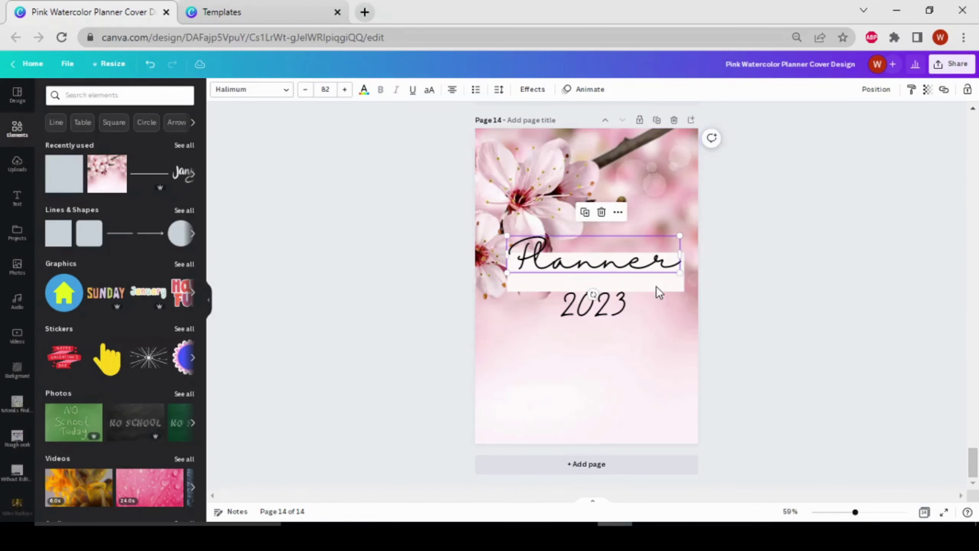
{"action": "left_click", "coordinate": [674, 297]}
{"action": "left_click", "coordinate": [674, 290]}
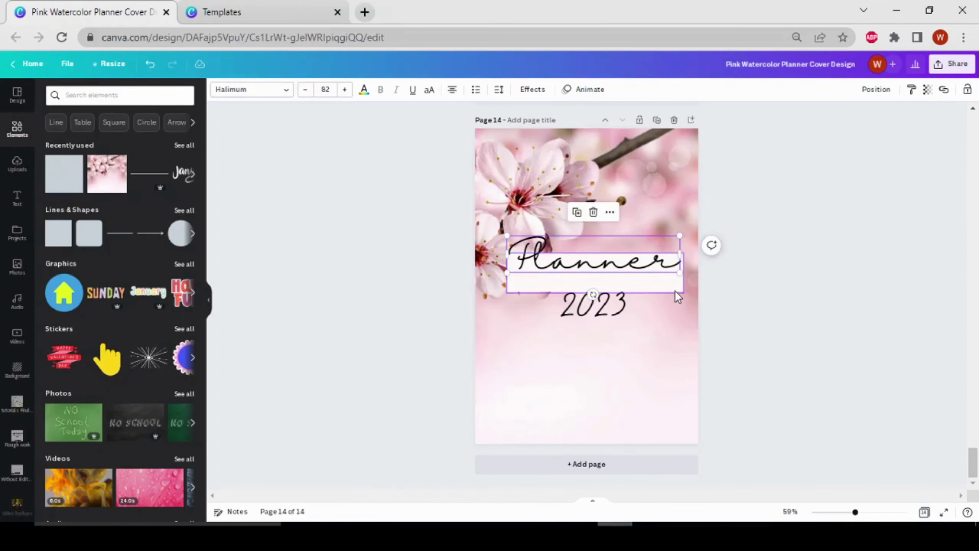
{"action": "left_click", "coordinate": [675, 290]}
{"action": "left_click_drag", "start_coordinate": [675, 291], "coordinate": [629, 258]}
{"action": "left_click", "coordinate": [711, 342]}
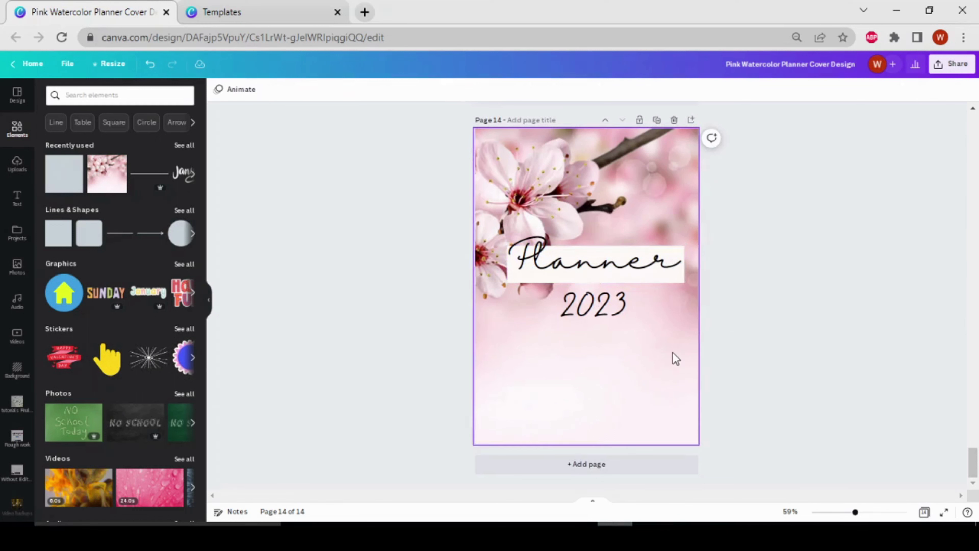
Step: Add a blank page after the cherry blossom cover on page 14
{"action": "scroll", "coordinate": [676, 359], "scroll_direction": "up", "scroll_amount": 1}
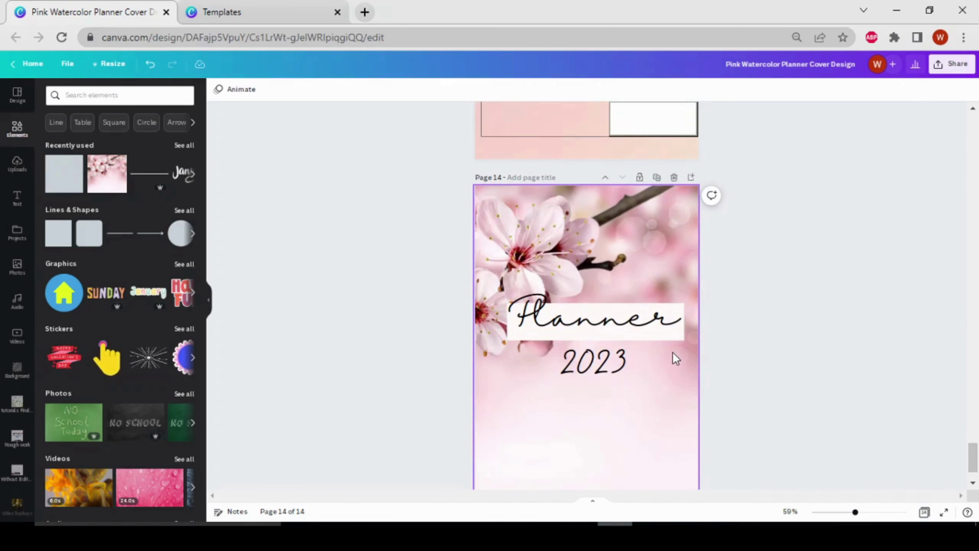
{"action": "scroll", "coordinate": [701, 458], "scroll_direction": "down", "scroll_amount": 1}
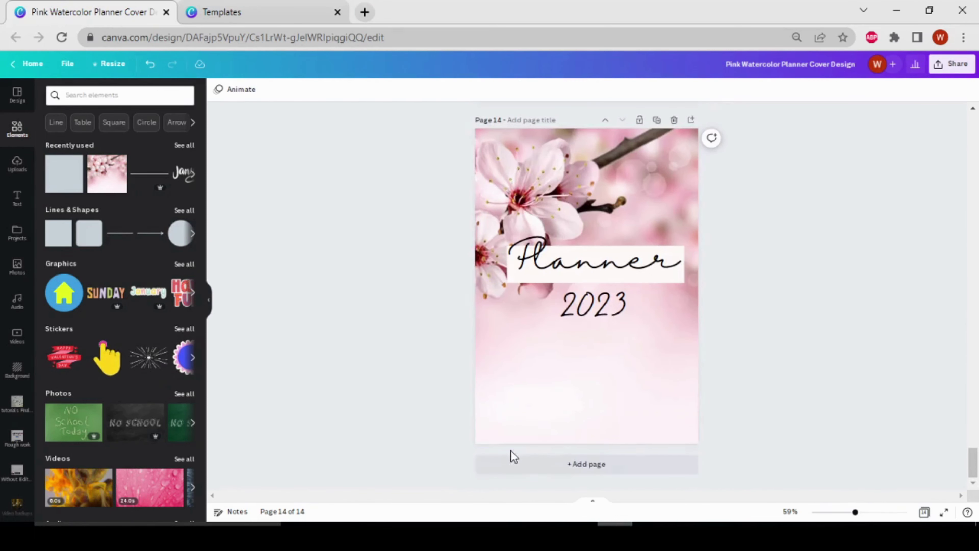
{"action": "left_click", "coordinate": [618, 470]}
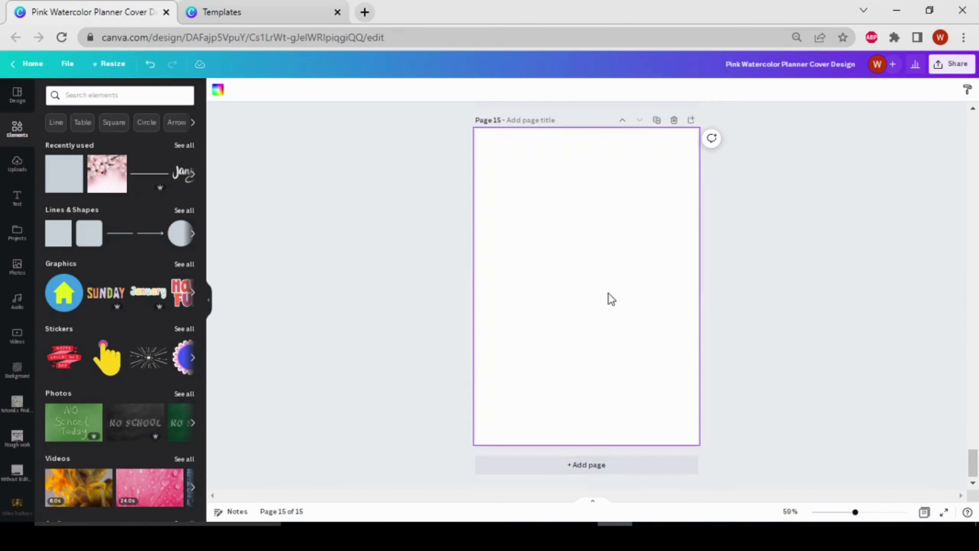
Step: Look through the existing monthly calendar pages back to January as a layout reference for the blank page 15
{"action": "scroll", "coordinate": [627, 346], "scroll_direction": "up", "scroll_amount": 12}
{"action": "scroll", "coordinate": [625, 341], "scroll_direction": "up", "scroll_amount": 20}
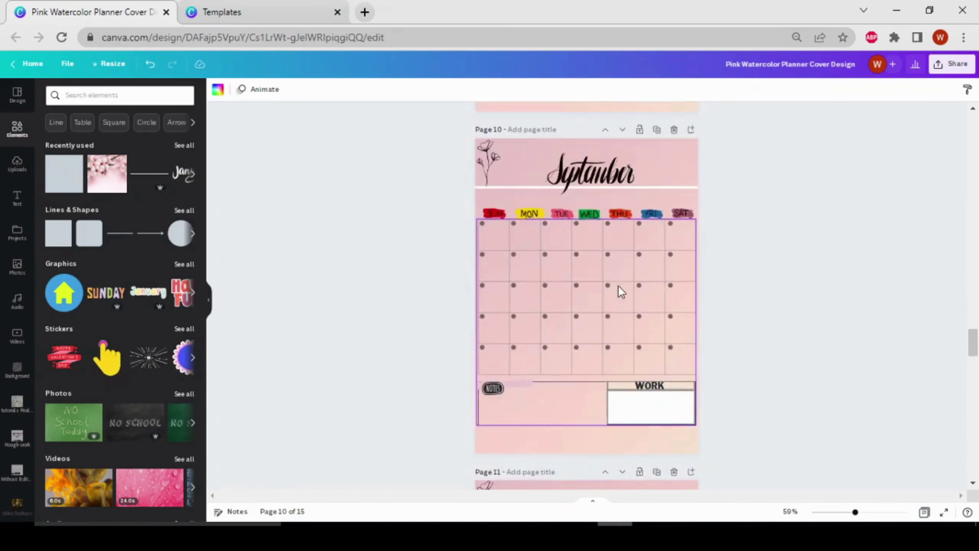
{"action": "scroll", "coordinate": [585, 259], "scroll_direction": "up", "scroll_amount": 20}
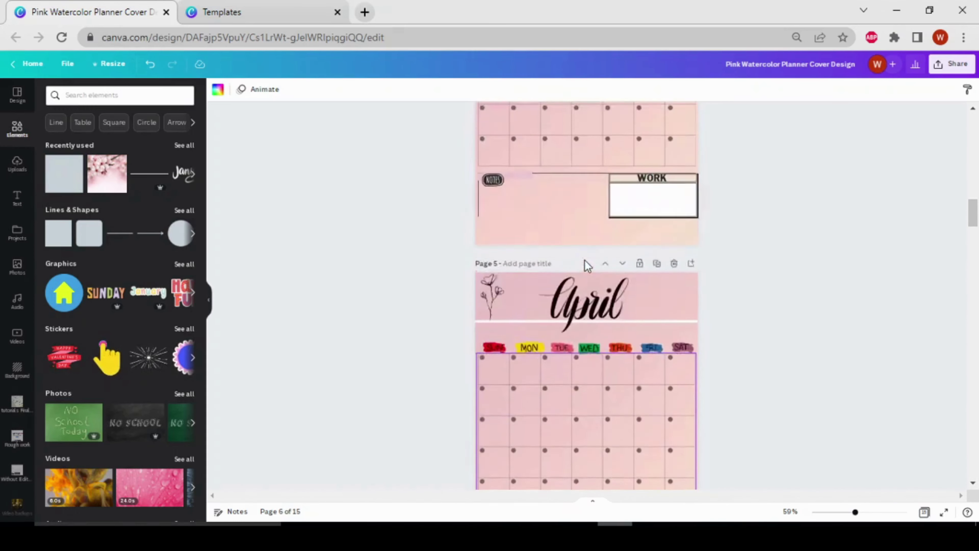
{"action": "scroll", "coordinate": [581, 254], "scroll_direction": "up", "scroll_amount": 5}
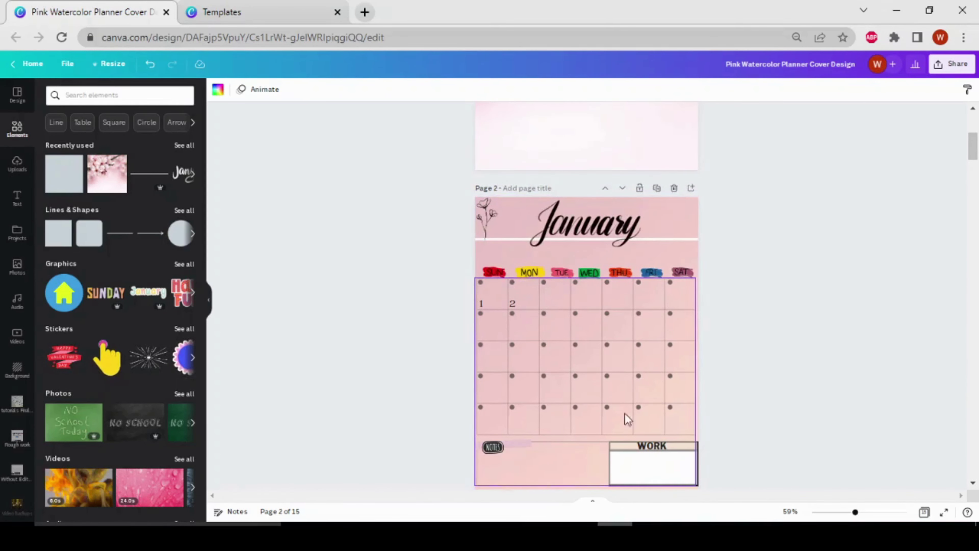
{"action": "scroll", "coordinate": [612, 420], "scroll_direction": "down", "scroll_amount": 20}
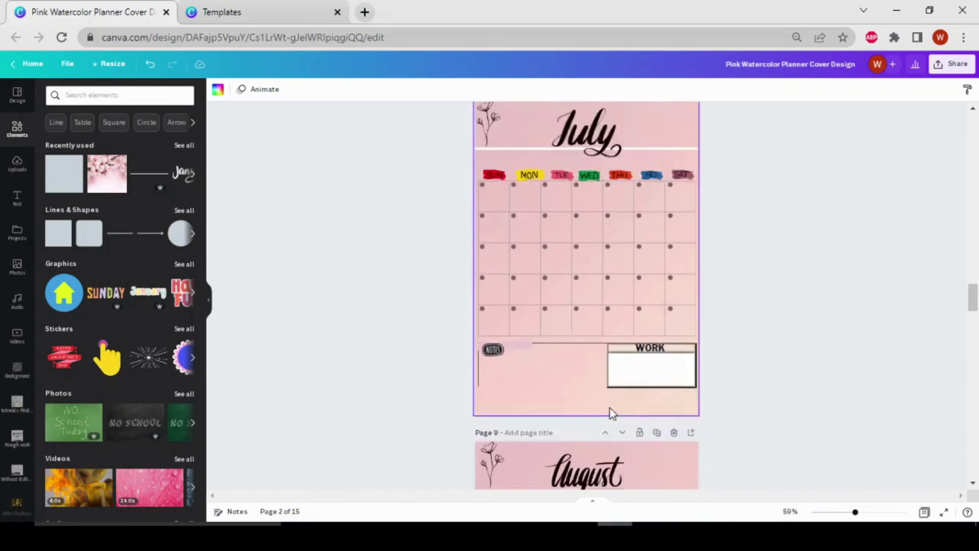
{"action": "scroll", "coordinate": [610, 407], "scroll_direction": "down", "scroll_amount": 15}
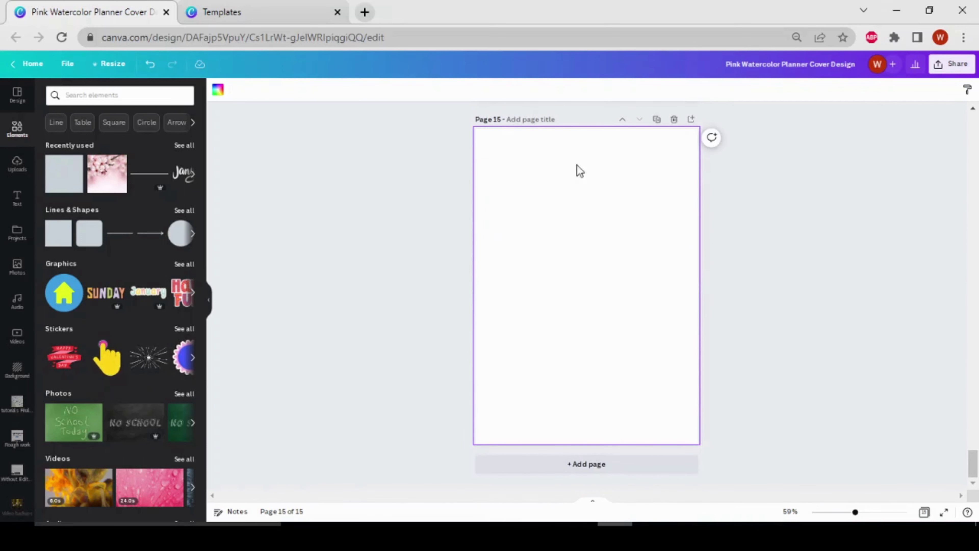
Step: Fill the blank page 15 background with the dusty pink sampled from the pink gradient image's photo colours
{"action": "left_click", "coordinate": [217, 90]}
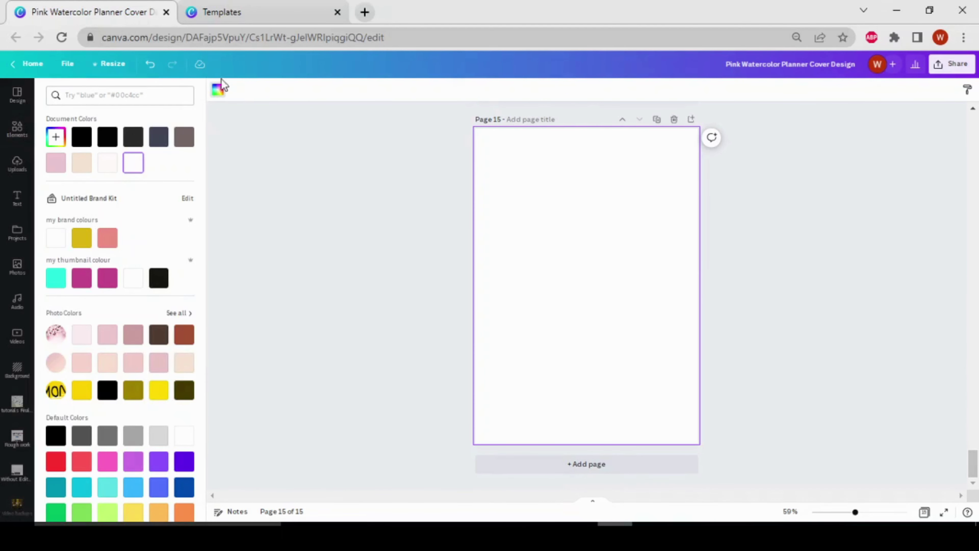
{"action": "left_click", "coordinate": [159, 364]}
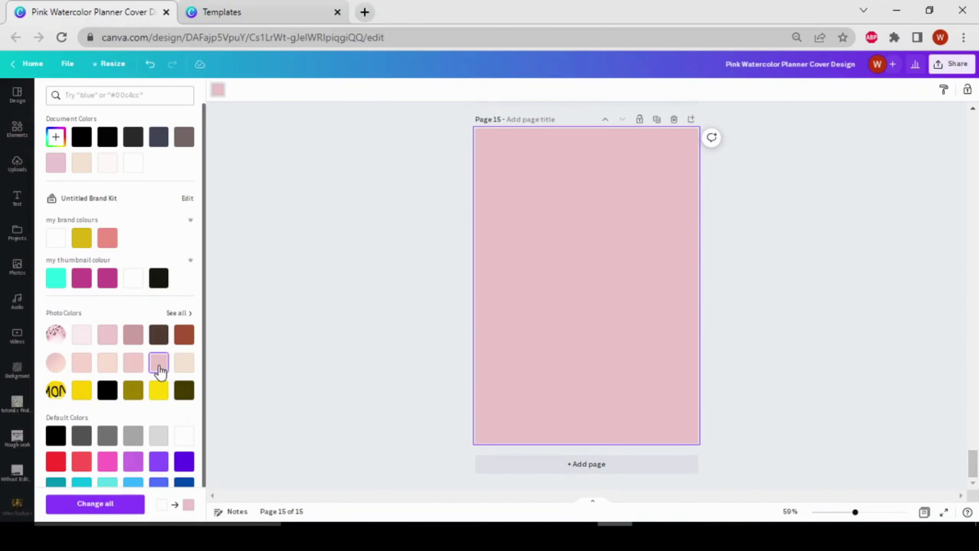
{"action": "left_click", "coordinate": [382, 330]}
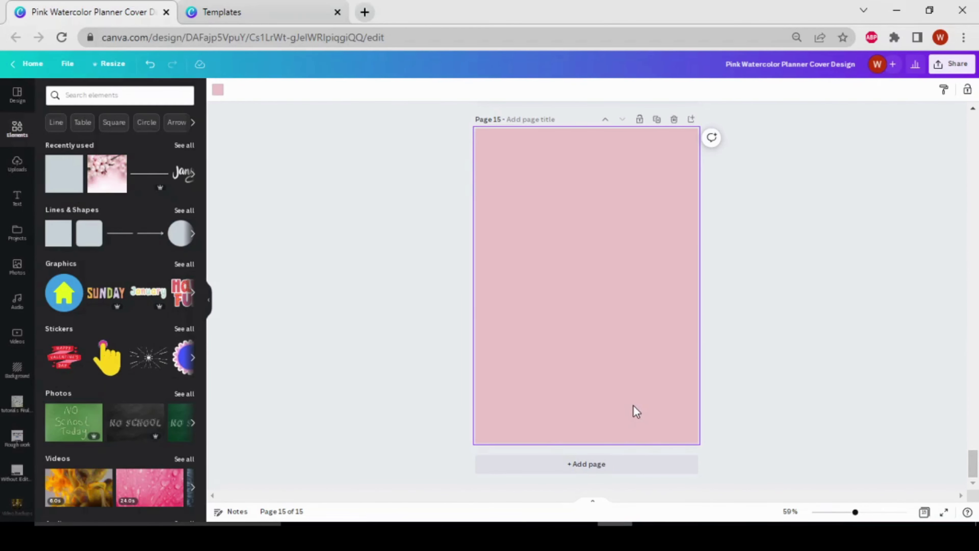
Step: Find the dotted monthly calendar grid among the "planner table" graphics, add it to page 15 and shift it slightly down
{"action": "scroll", "coordinate": [633, 406], "scroll_direction": "up", "scroll_amount": 2}
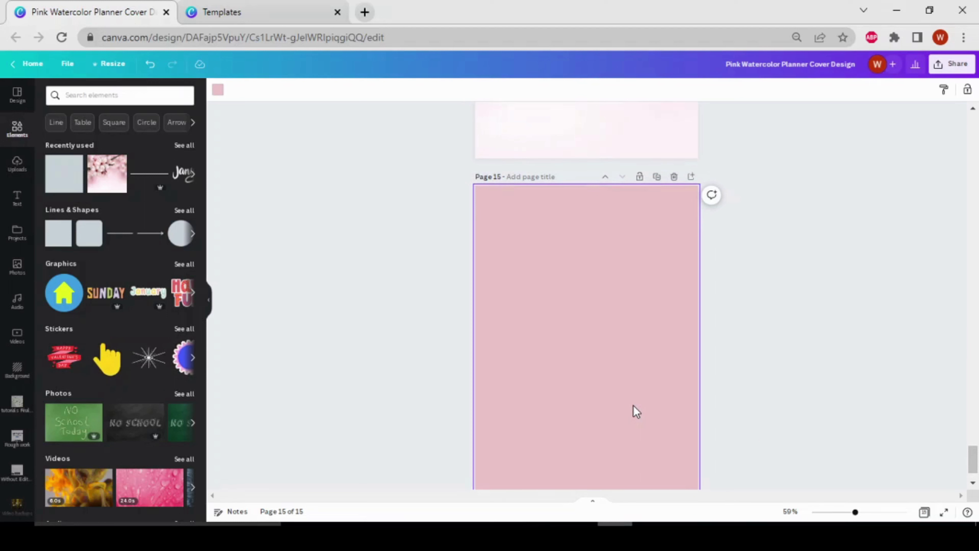
{"action": "left_click", "coordinate": [156, 99]}
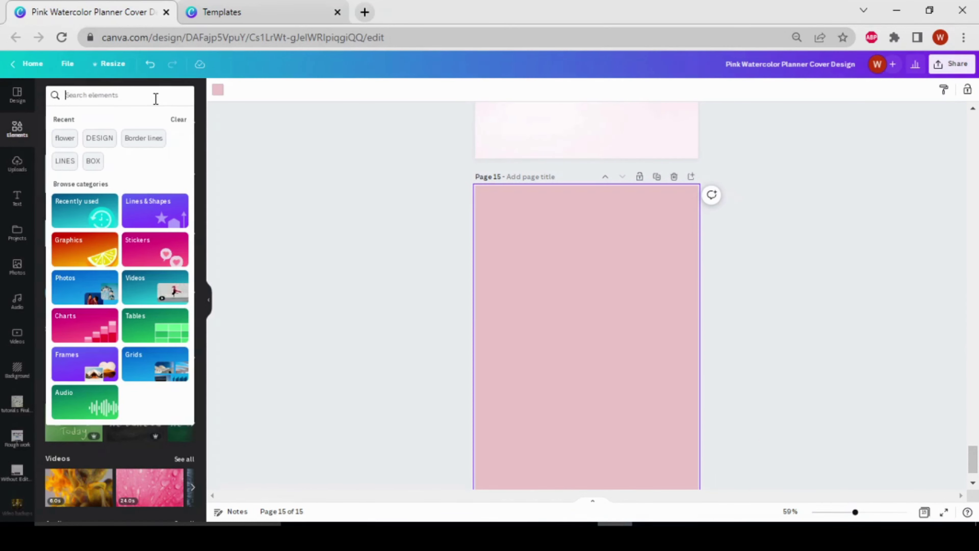
{"action": "type", "text": "pla"}
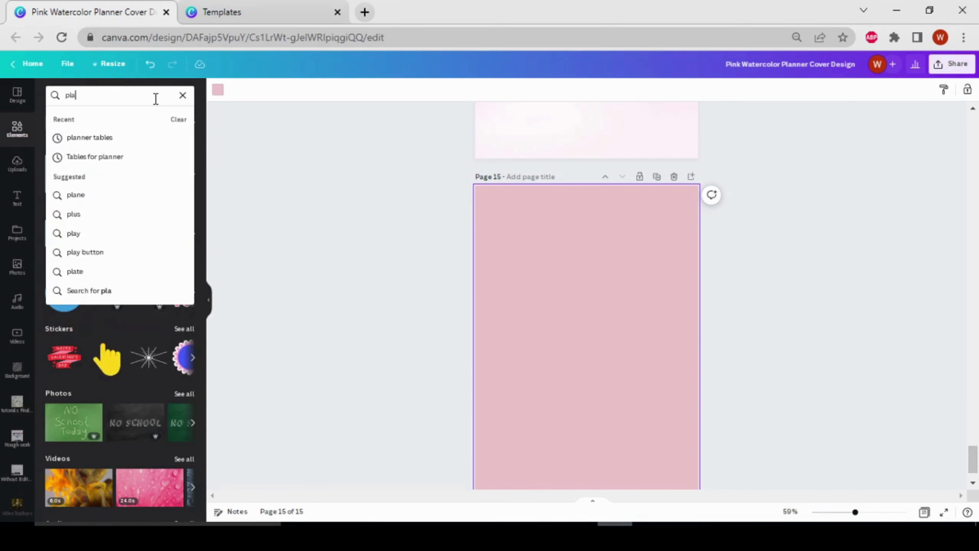
{"action": "type", "text": "nner"}
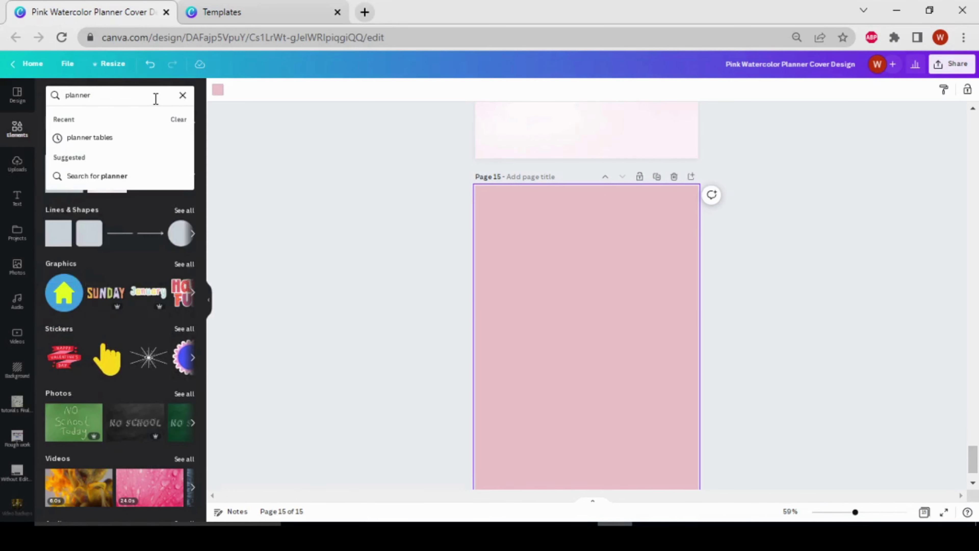
{"action": "type", "text": " table"}
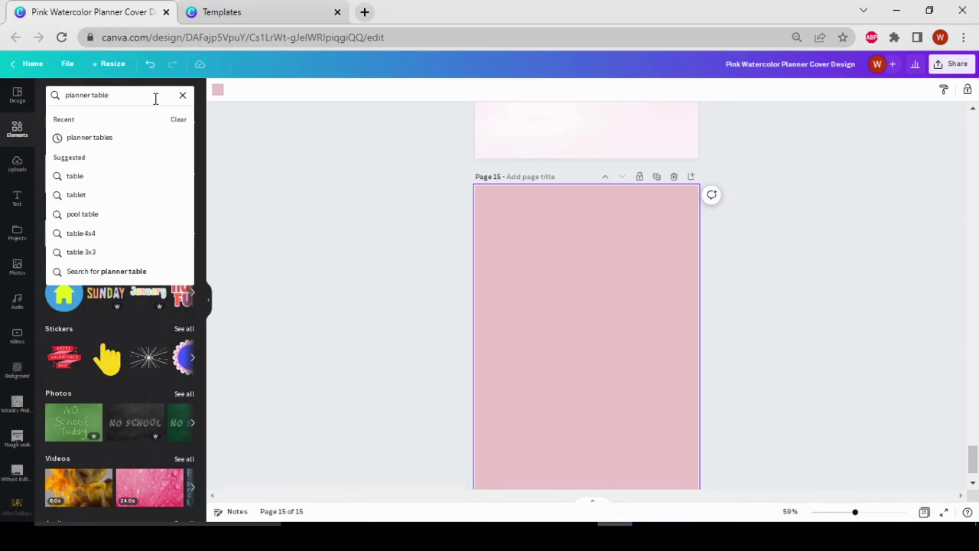
{"action": "key", "text": "Return"}
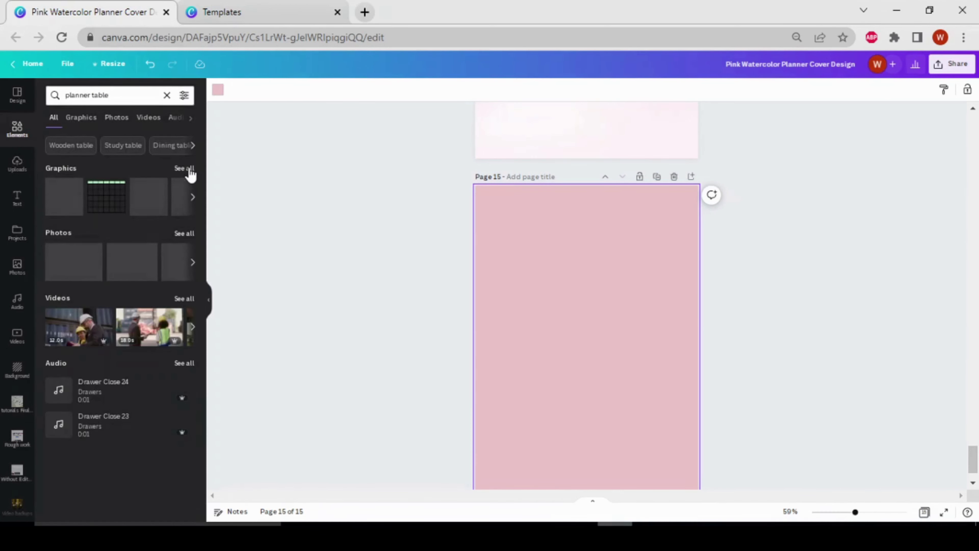
{"action": "left_click", "coordinate": [189, 169]}
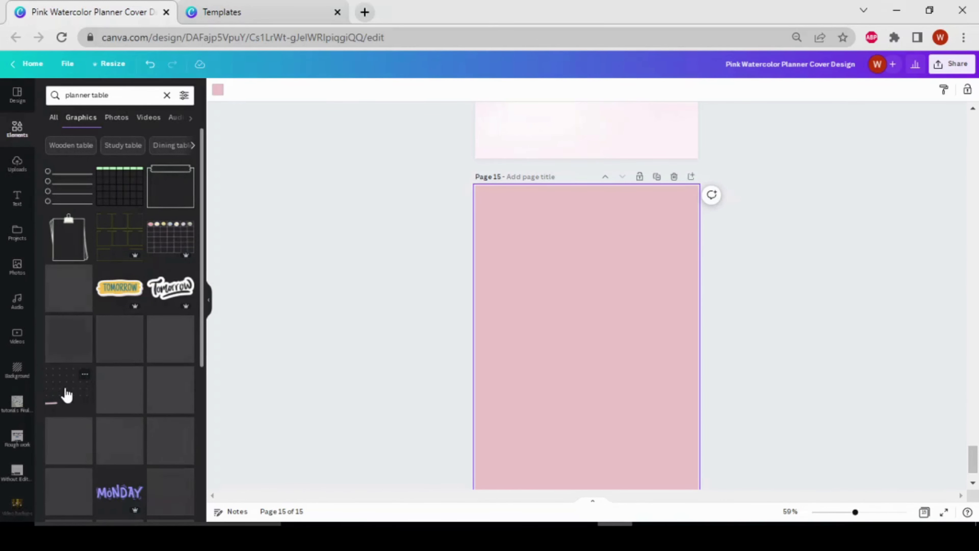
{"action": "left_click", "coordinate": [72, 393]}
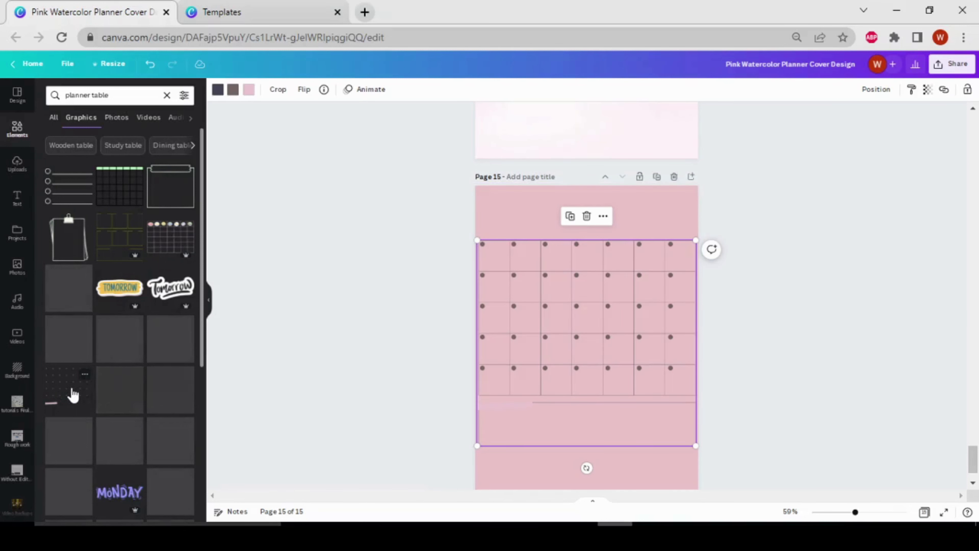
{"action": "left_click_drag", "start_coordinate": [587, 387], "coordinate": [578, 402]}
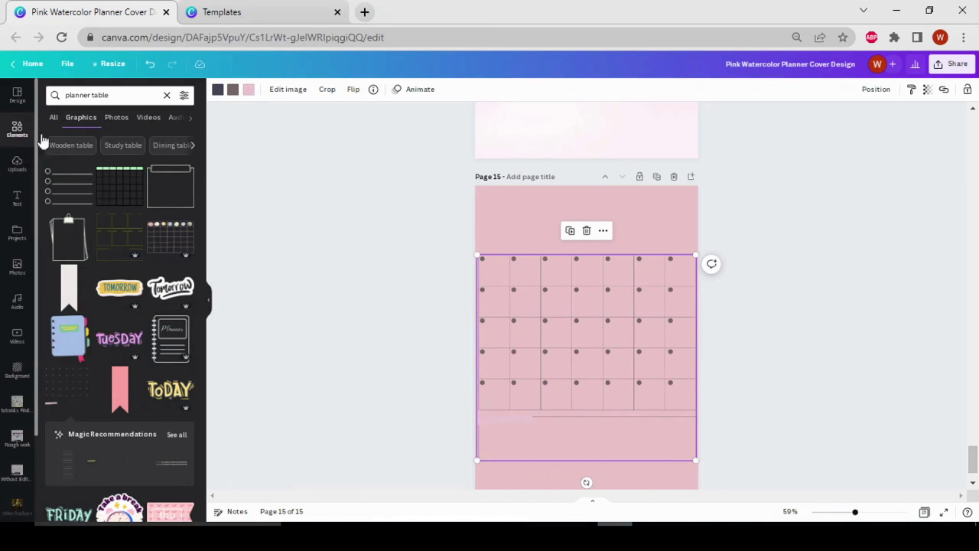
Step: Search the graphics for "mon", add the red SUN brushstroke label and shrink it to sit above the grid's first column
{"action": "left_click", "coordinate": [152, 94]}
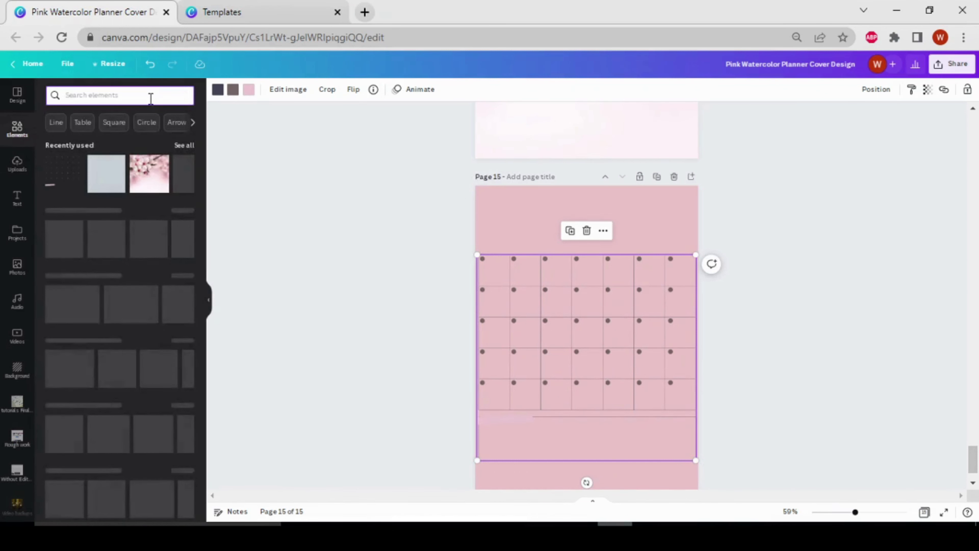
{"action": "type", "text": "mon"}
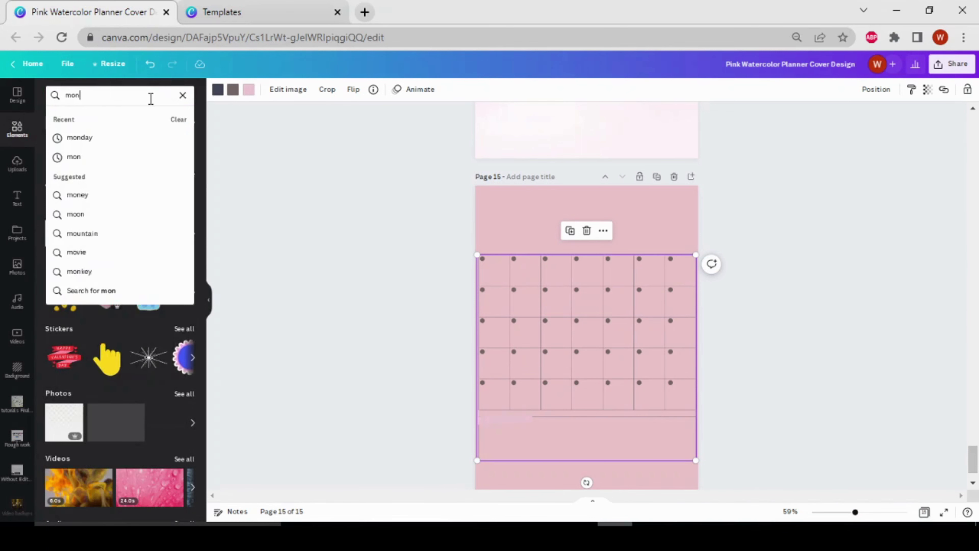
{"action": "key", "text": "Return"}
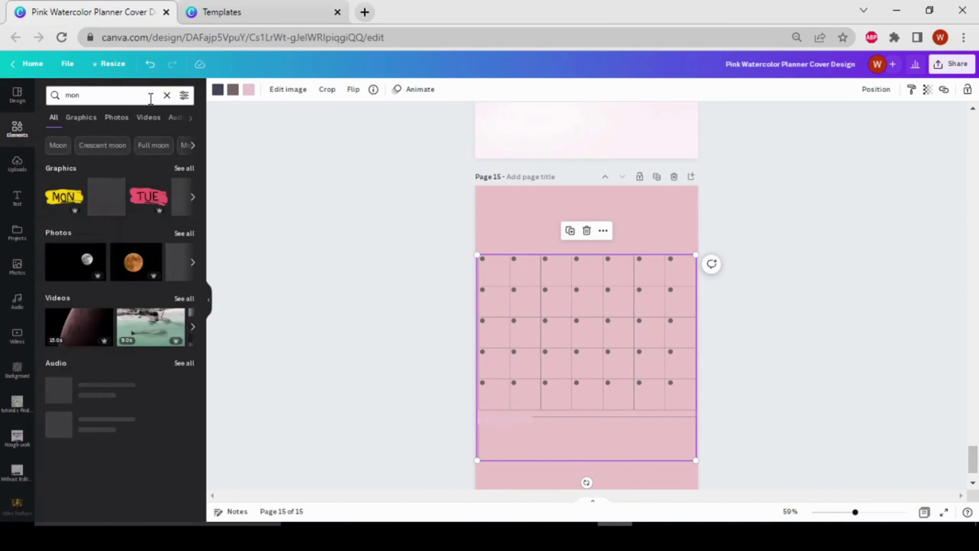
{"action": "left_click", "coordinate": [183, 168]}
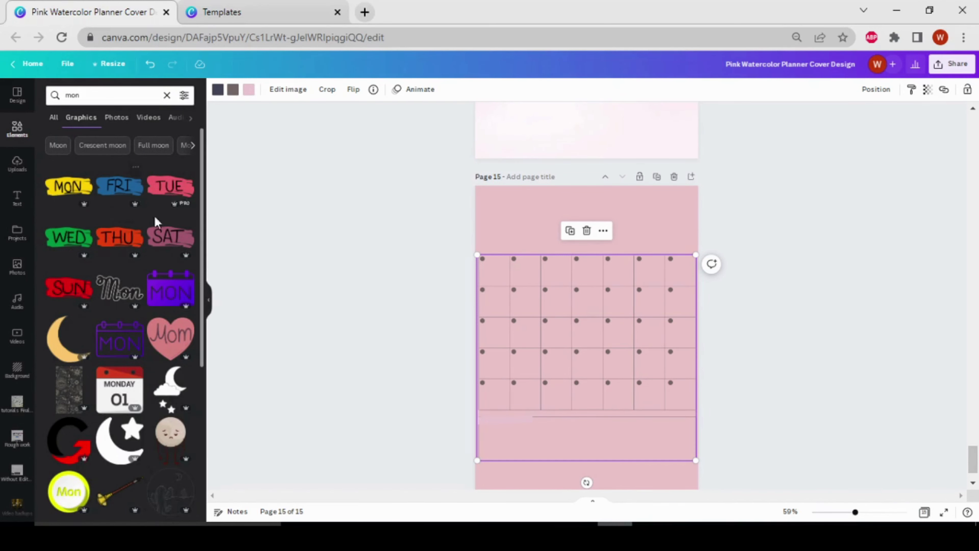
{"action": "left_click", "coordinate": [72, 300]}
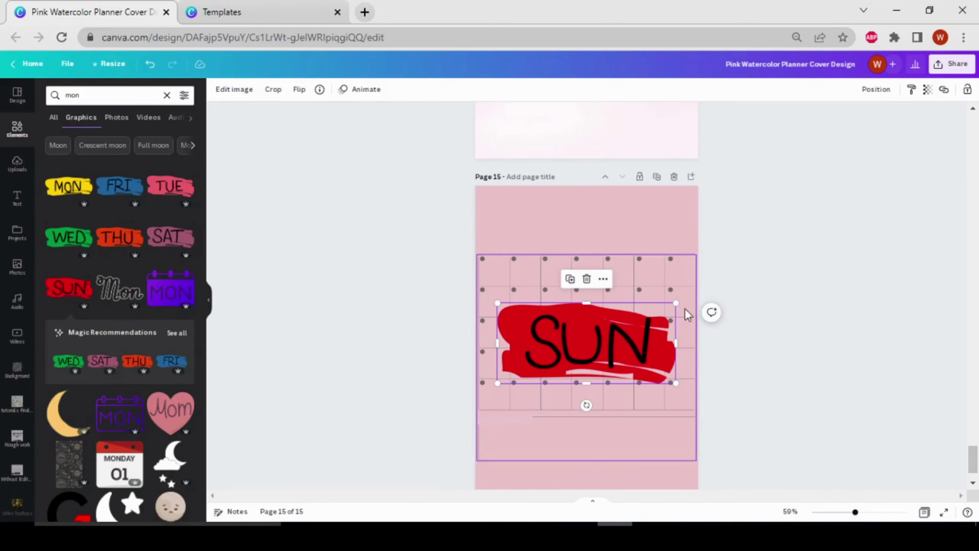
{"action": "left_click_drag", "start_coordinate": [674, 302], "coordinate": [505, 269]}
{"action": "left_click_drag", "start_coordinate": [511, 232], "coordinate": [503, 267]}
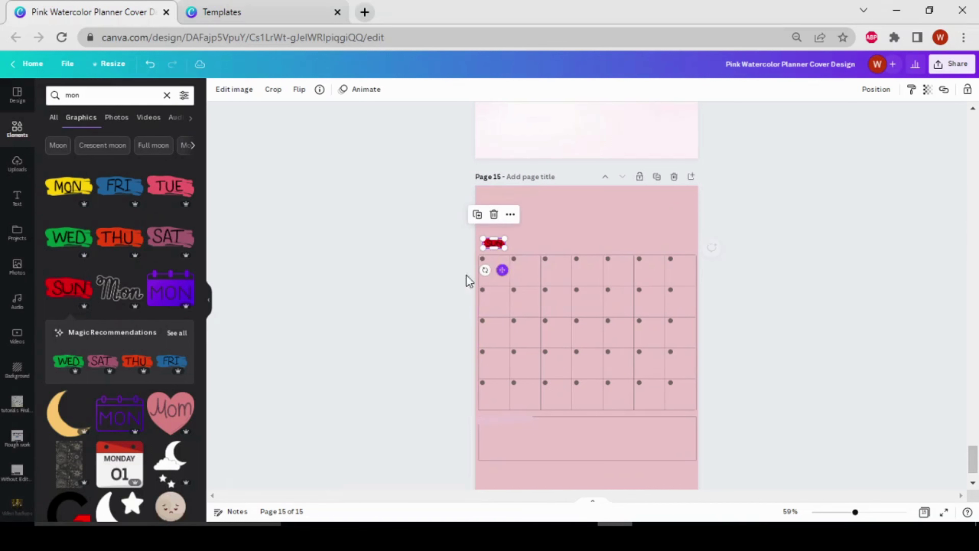
Step: Add the yellow MON and pink TUE brushstroke labels, scaled down and placed above the second and third columns
{"action": "left_click", "coordinate": [71, 201]}
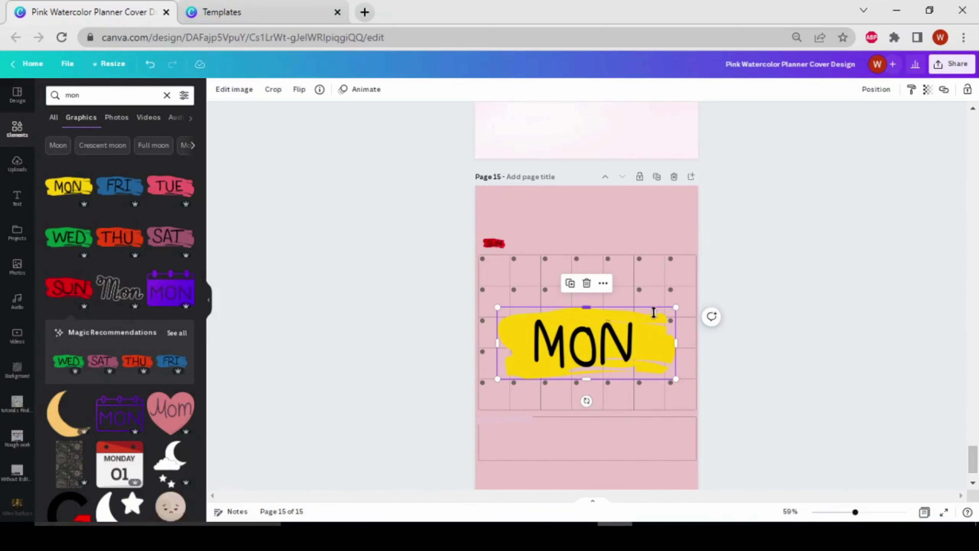
{"action": "left_click_drag", "start_coordinate": [675, 306], "coordinate": [532, 366]}
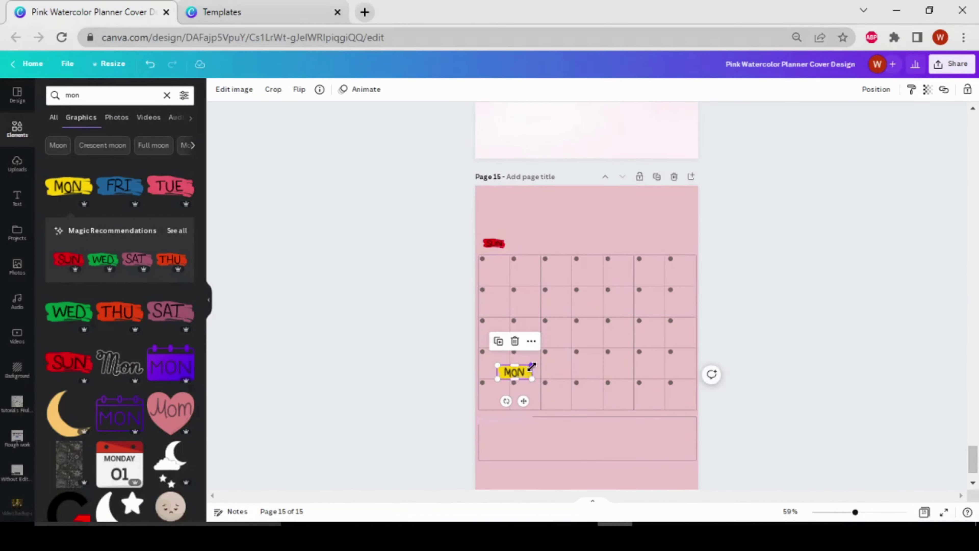
{"action": "left_click_drag", "start_coordinate": [524, 401], "coordinate": [534, 271]}
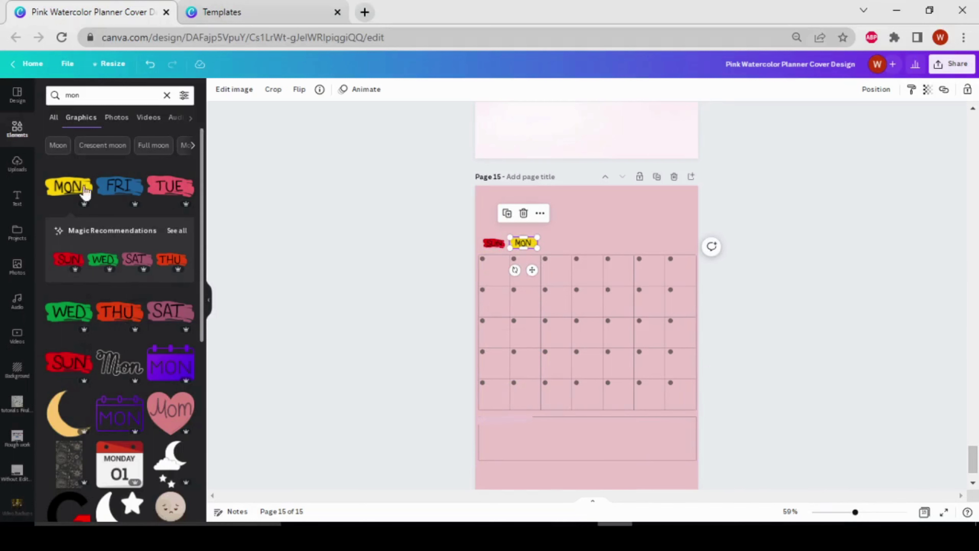
{"action": "left_click", "coordinate": [171, 200]}
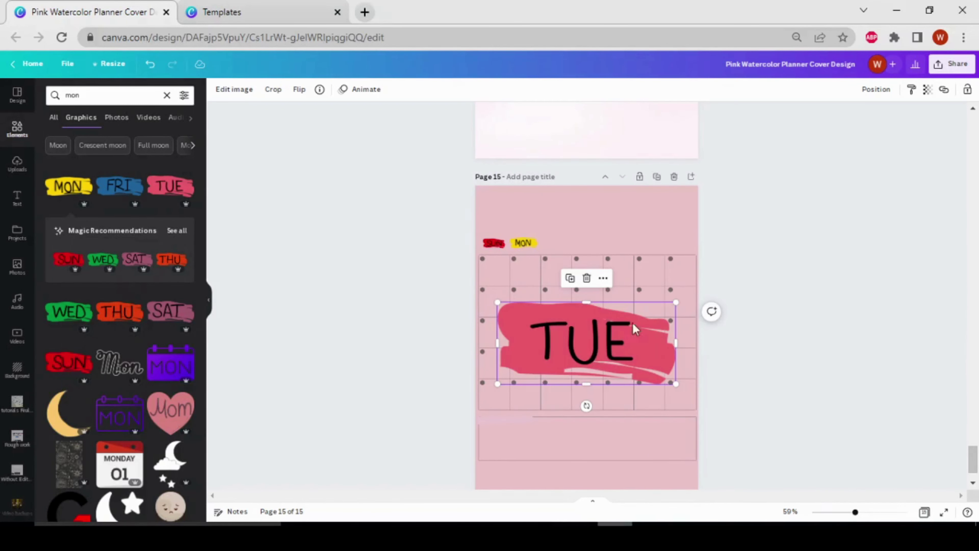
{"action": "left_click_drag", "start_coordinate": [675, 303], "coordinate": [526, 370]}
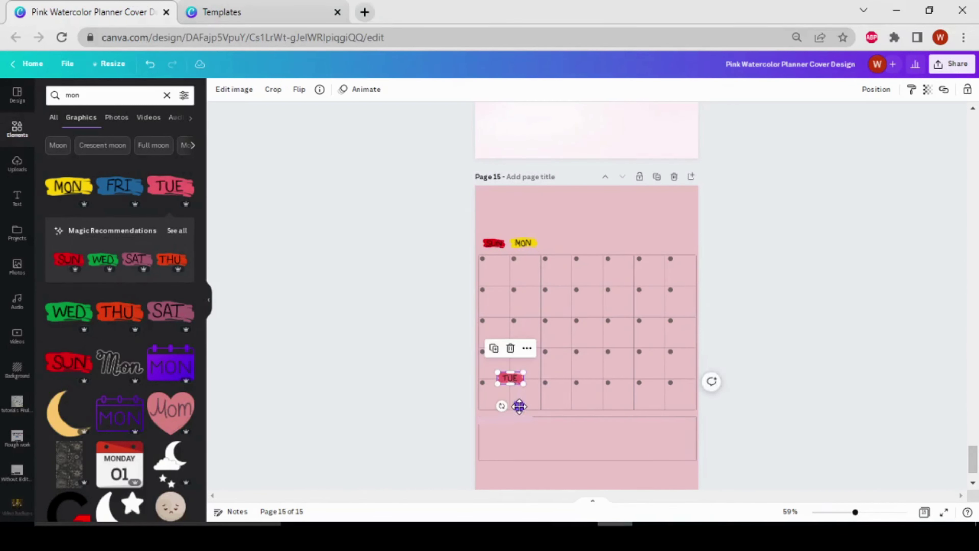
{"action": "left_click_drag", "start_coordinate": [520, 404], "coordinate": [563, 271]}
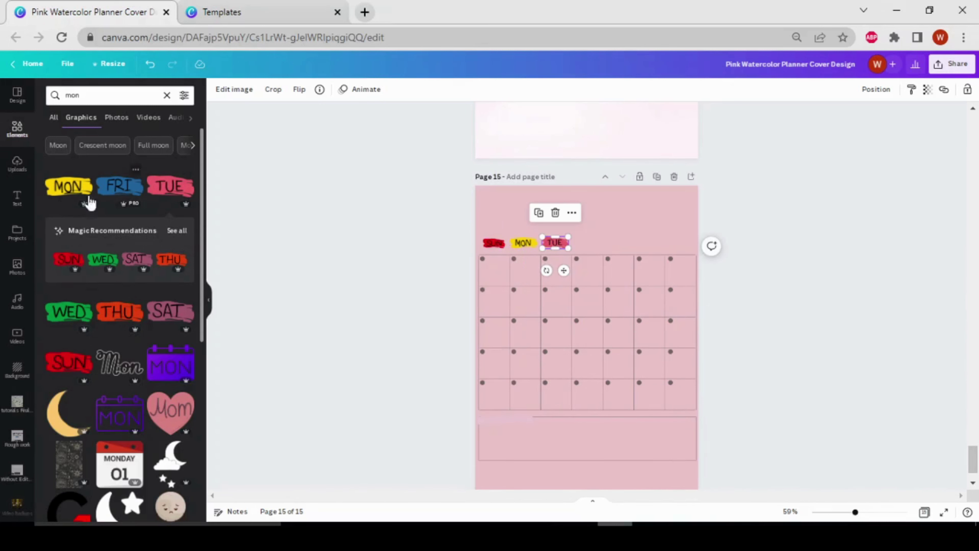
Step: Add the green WED and orange THU brushstroke labels, scaled down and placed above the fourth and fifth columns
{"action": "left_click", "coordinate": [79, 313]}
{"action": "left_click_drag", "start_coordinate": [677, 306], "coordinate": [535, 362]}
{"action": "left_click_drag", "start_coordinate": [524, 403], "coordinate": [598, 272]}
{"action": "left_click", "coordinate": [137, 310]}
{"action": "left_click_drag", "start_coordinate": [677, 307], "coordinate": [631, 272]}
Step: Add the blue FRI and purple SAT brushstroke labels, scaled down and placed above the last two columns
{"action": "left_click", "coordinate": [118, 189]}
{"action": "left_click_drag", "start_coordinate": [679, 303], "coordinate": [535, 366]}
{"action": "left_click_drag", "start_coordinate": [521, 398], "coordinate": [666, 270]}
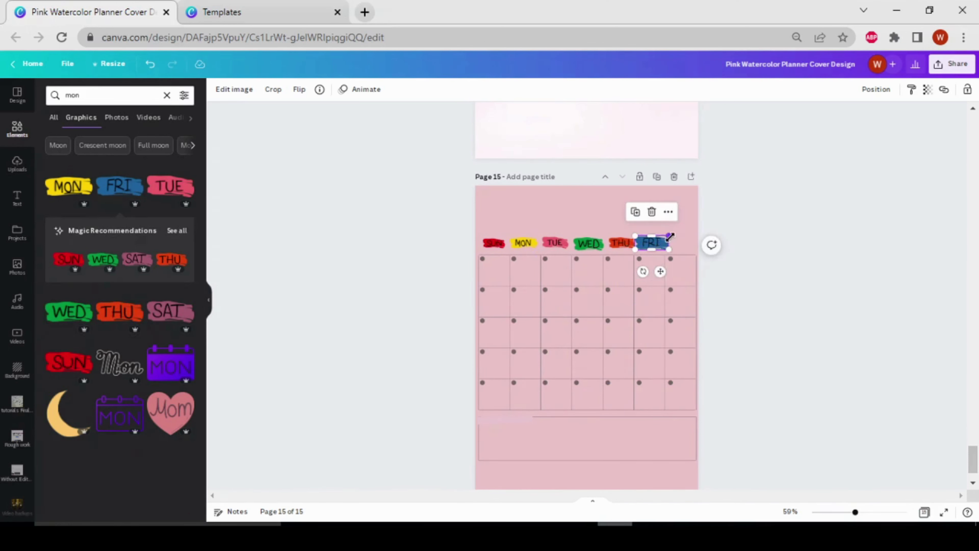
{"action": "left_click", "coordinate": [193, 320]}
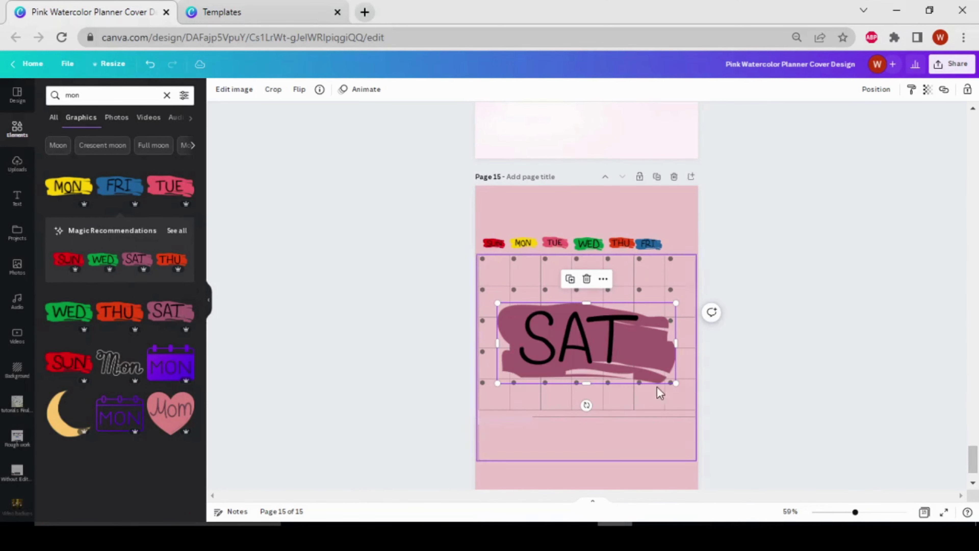
{"action": "left_click_drag", "start_coordinate": [676, 303], "coordinate": [684, 244]}
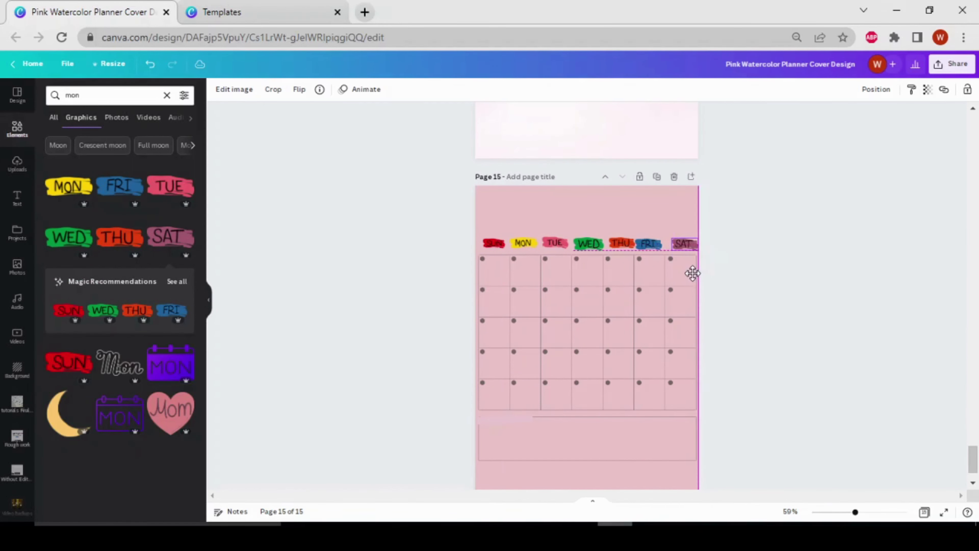
Step: Undo the placement of the WED, THU, FRI and SAT labels
{"action": "key", "text": "ctrl+z"}
{"action": "key", "text": "ctrl+z"}
{"action": "key", "text": "ctrl+z"}
{"action": "key", "text": "ctrl+z"}
{"action": "key", "text": "ctrl+z"}
{"action": "key", "text": "ctrl+z"}
Step: Place small green WED and orange THU brushstroke labels above the fourth and fifth columns, in line with the TUE label
{"action": "left_click", "coordinate": [69, 312]}
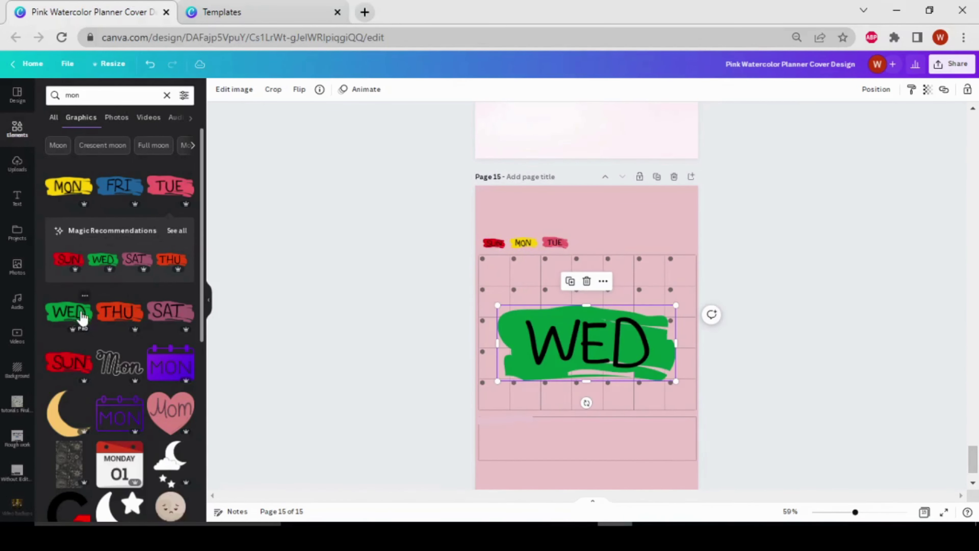
{"action": "left_click_drag", "start_coordinate": [677, 304], "coordinate": [599, 273]}
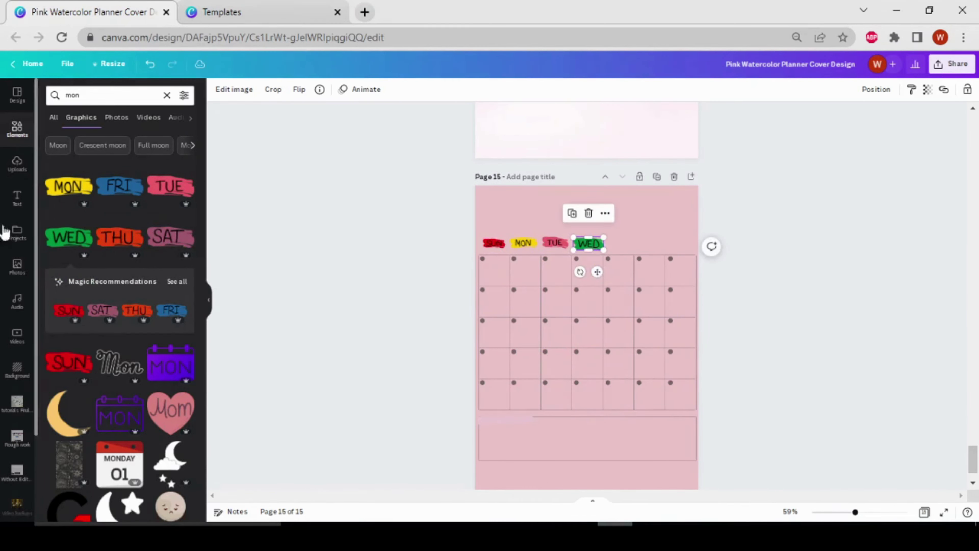
{"action": "left_click", "coordinate": [119, 238]}
{"action": "left_click_drag", "start_coordinate": [676, 305], "coordinate": [633, 270]}
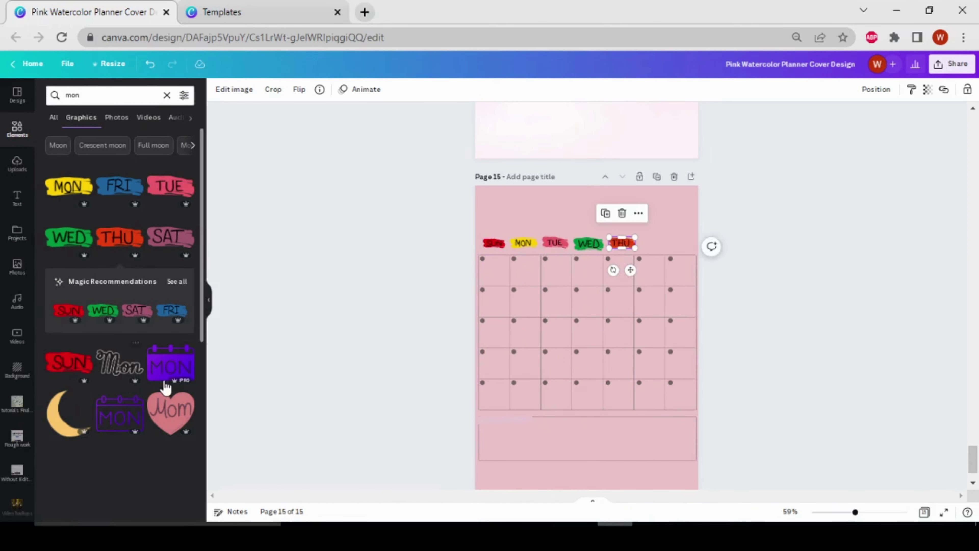
Step: Place small blue FRI and purple SAT brushstroke labels above the sixth and seventh columns, in line with the other weekday labels
{"action": "left_click", "coordinate": [120, 186]}
{"action": "left_click_drag", "start_coordinate": [675, 311], "coordinate": [538, 357]}
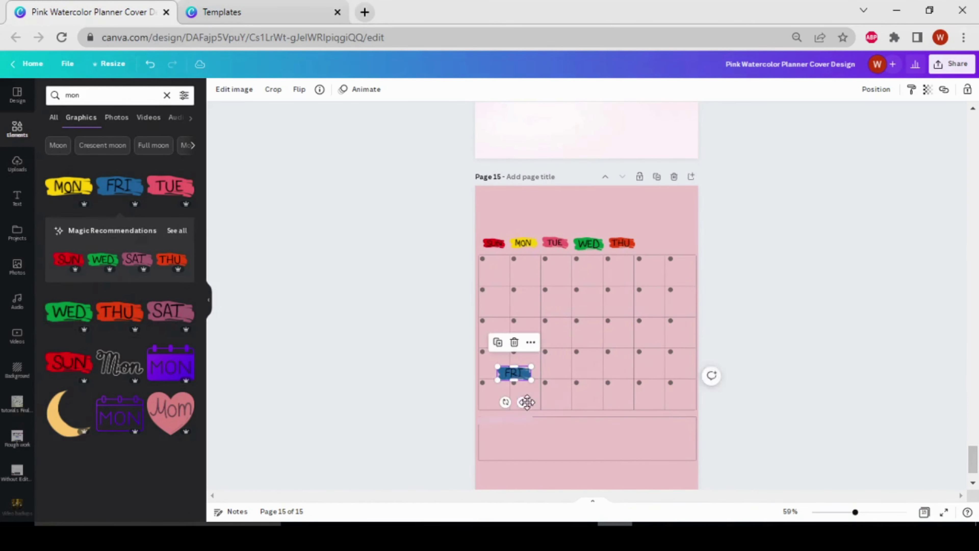
{"action": "left_click_drag", "start_coordinate": [524, 400], "coordinate": [660, 271]}
{"action": "left_click_drag", "start_coordinate": [671, 236], "coordinate": [663, 238]}
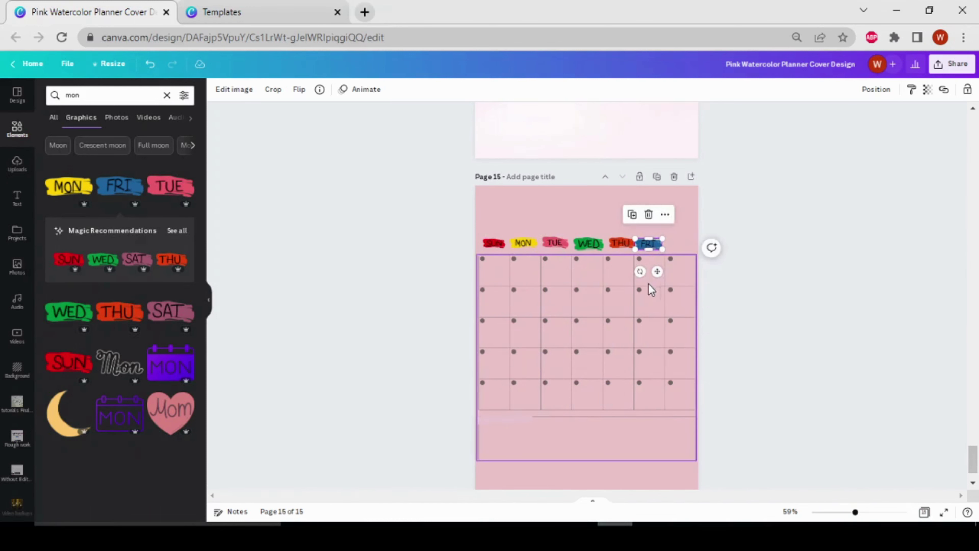
{"action": "left_click", "coordinate": [183, 322]}
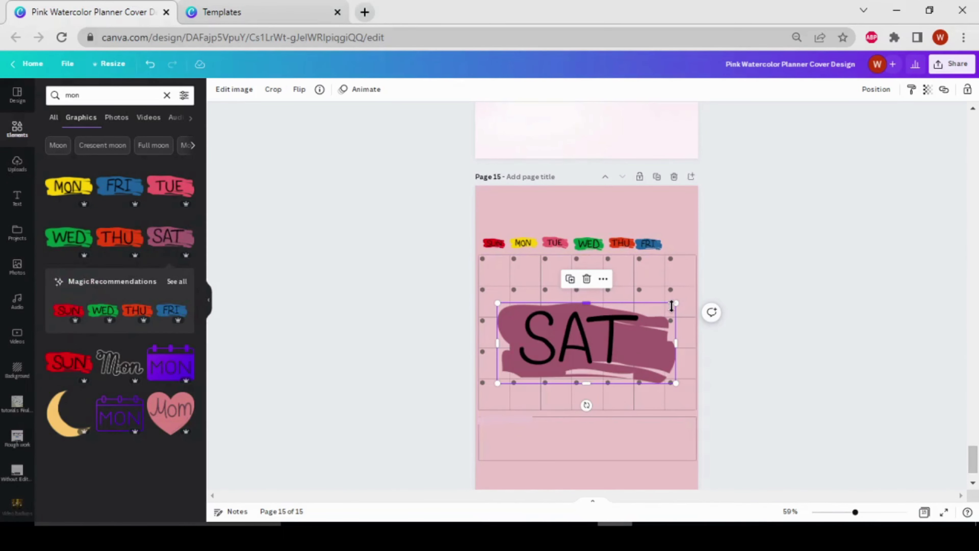
{"action": "left_click_drag", "start_coordinate": [677, 304], "coordinate": [689, 273]}
{"action": "scroll", "coordinate": [667, 289], "scroll_direction": "down", "scroll_amount": 2}
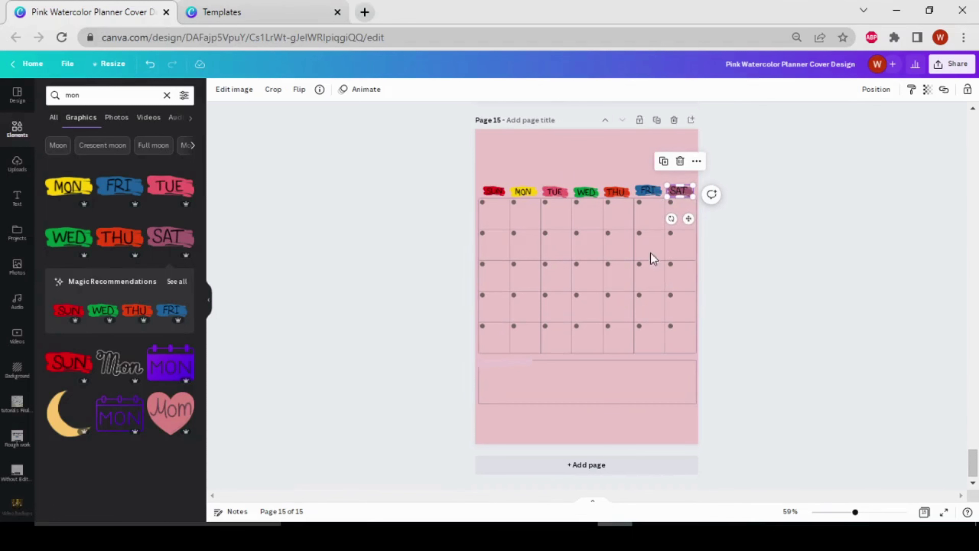
Step: Search the elements for "line" and add the thin straight line graphic to page 15
{"action": "left_click", "coordinate": [7, 141]}
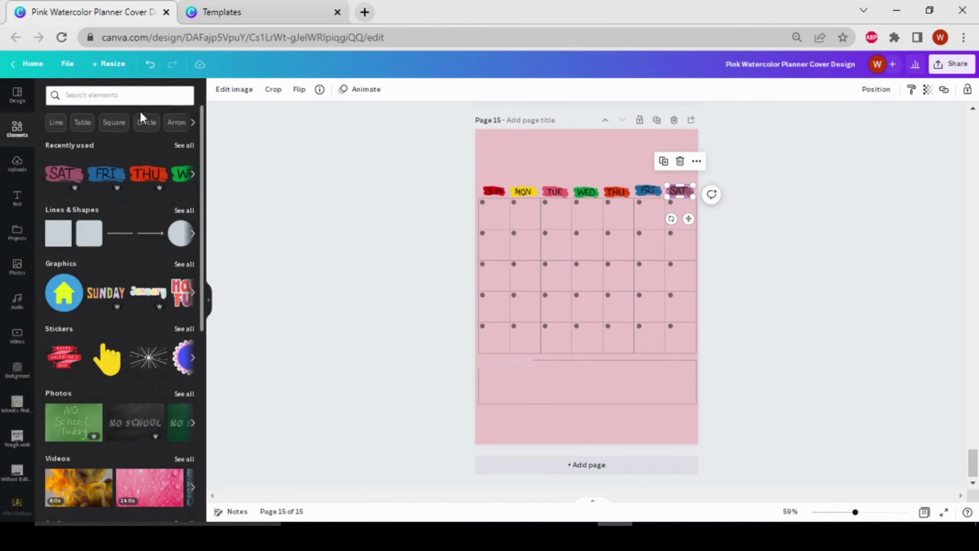
{"action": "left_click", "coordinate": [152, 94]}
{"action": "type", "text": "line"}
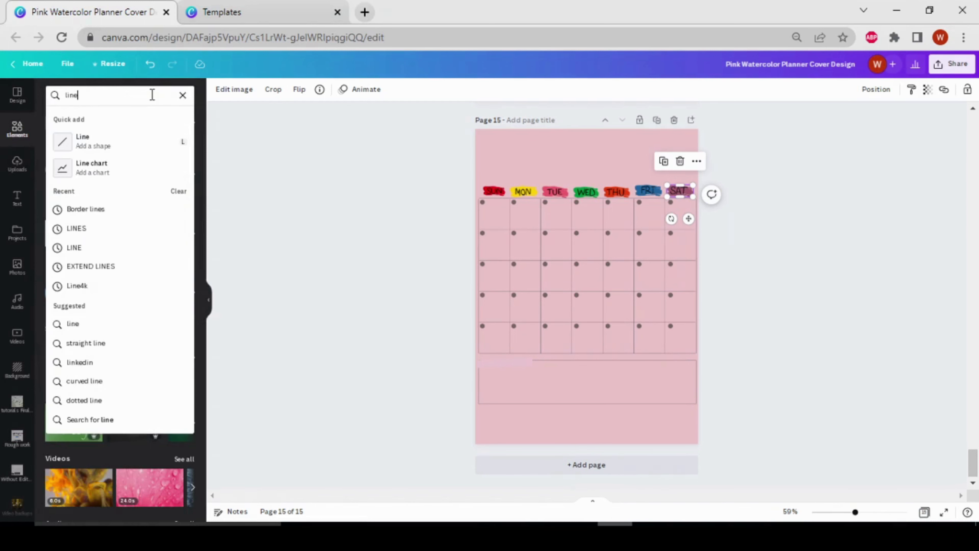
{"action": "key", "text": "Return"}
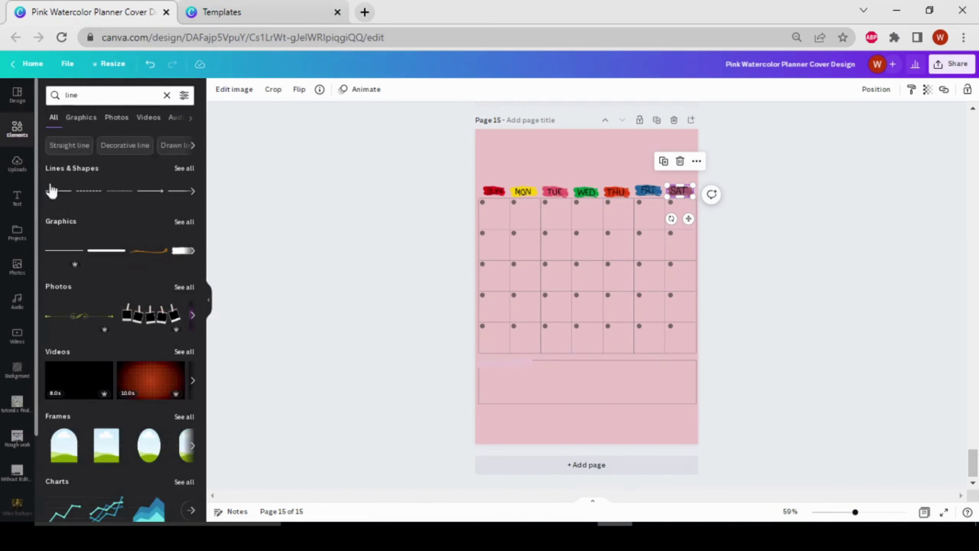
{"action": "left_click", "coordinate": [63, 257]}
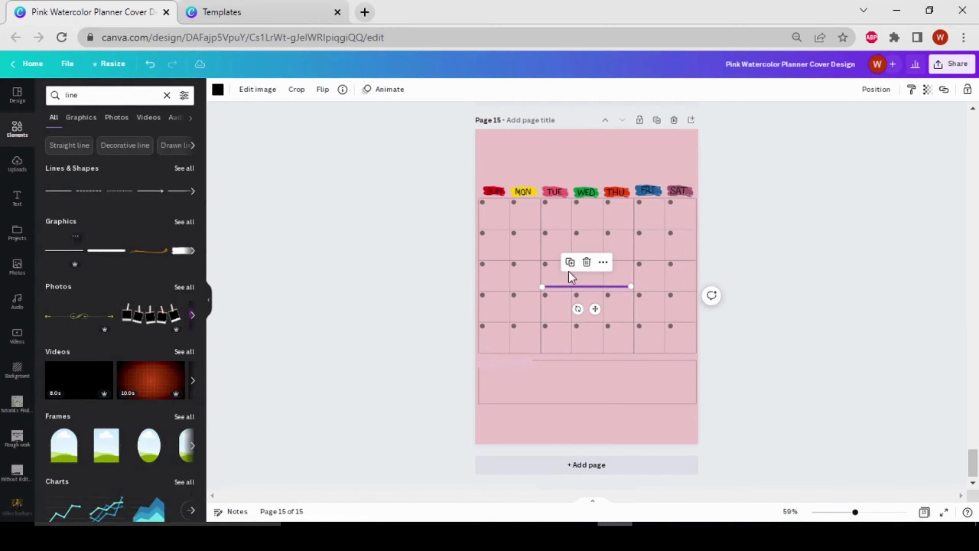
Step: Recolor the line off-white and stretch it across the full page width just above the weekday labels
{"action": "left_click", "coordinate": [218, 89]}
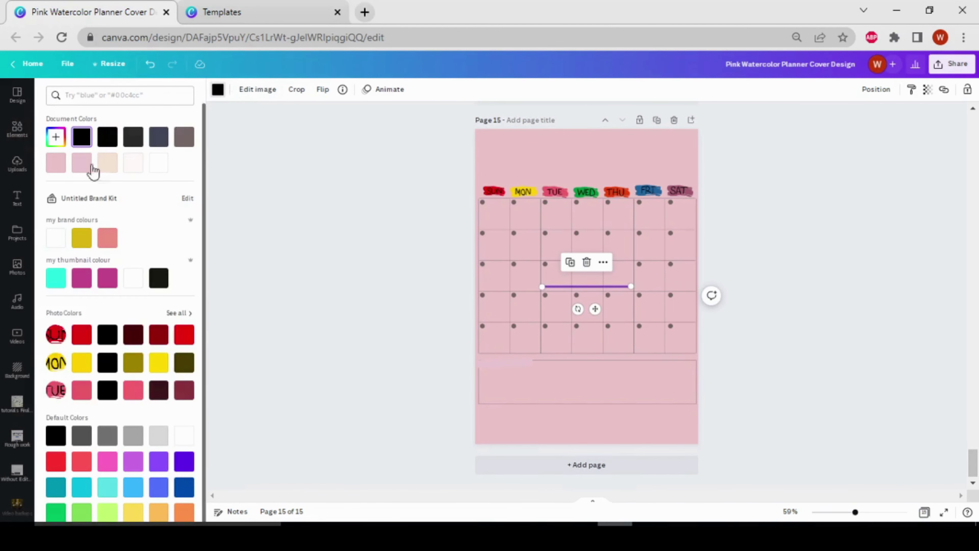
{"action": "left_click", "coordinate": [143, 167]}
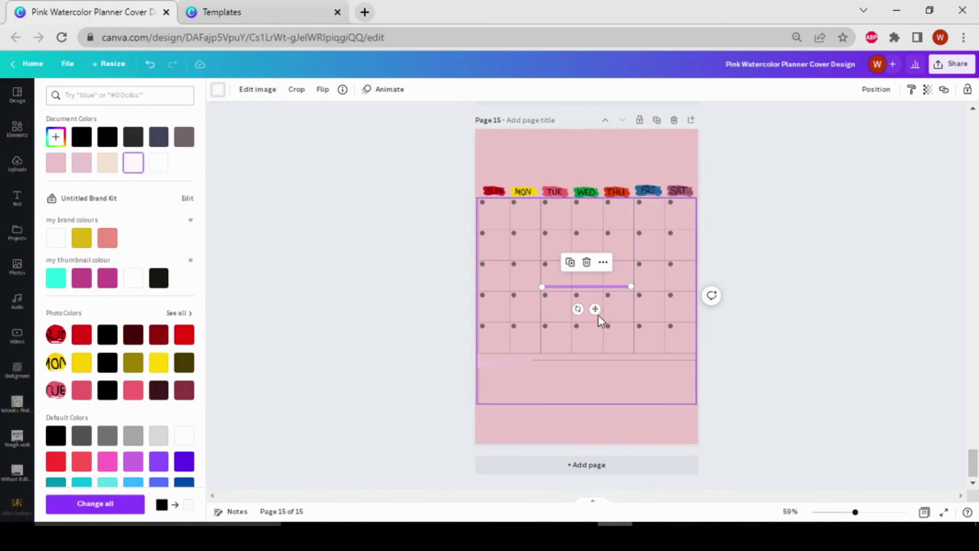
{"action": "left_click_drag", "start_coordinate": [590, 289], "coordinate": [518, 191]}
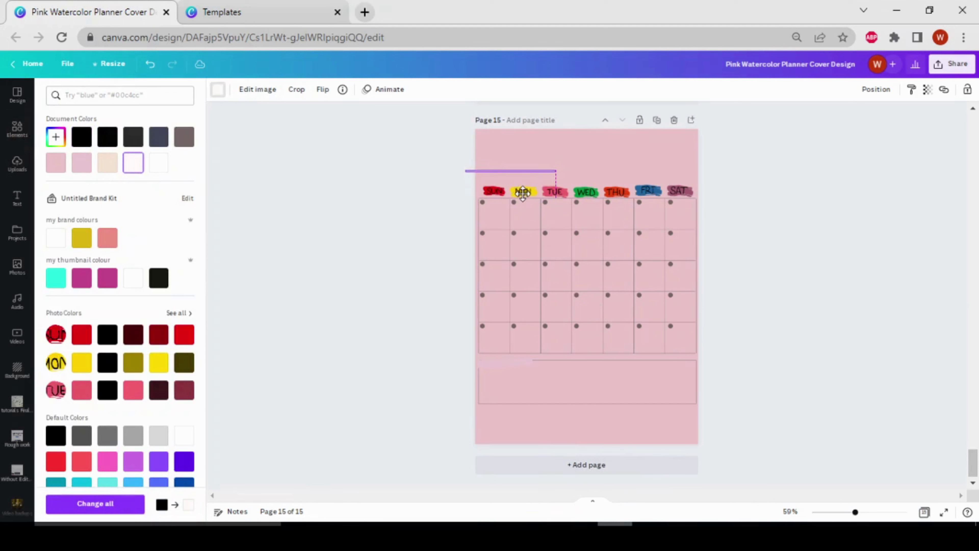
{"action": "left_click_drag", "start_coordinate": [523, 193], "coordinate": [709, 175]}
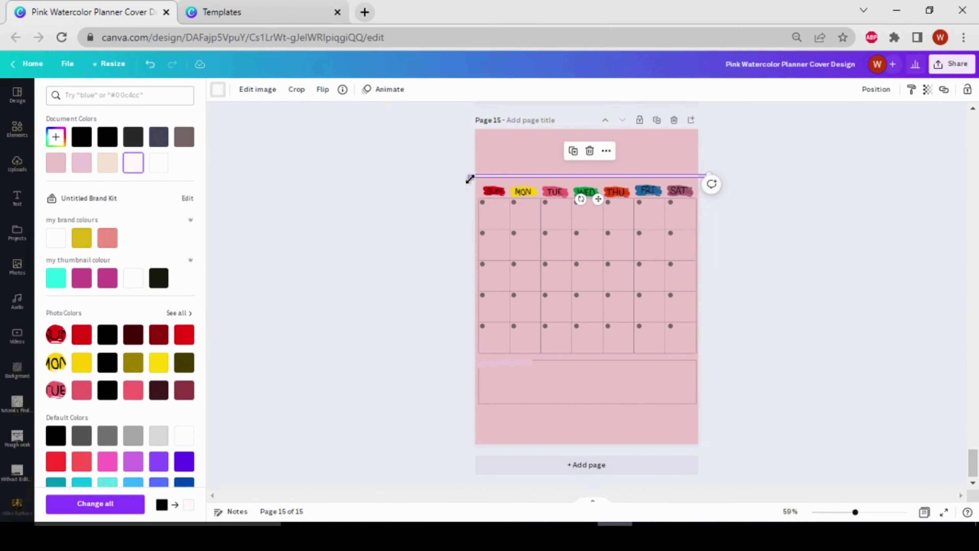
{"action": "left_click", "coordinate": [417, 297]}
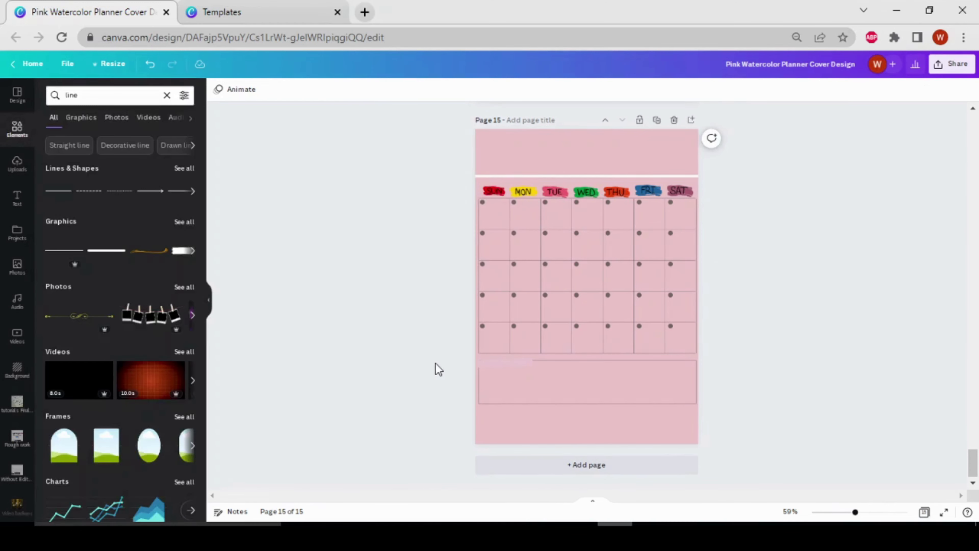
Step: Search the graphics for "box" and place the blue-and-grey window-style box over the right end of the notes rectangle below the calendar
{"action": "scroll", "coordinate": [421, 369], "scroll_direction": "up", "scroll_amount": 2}
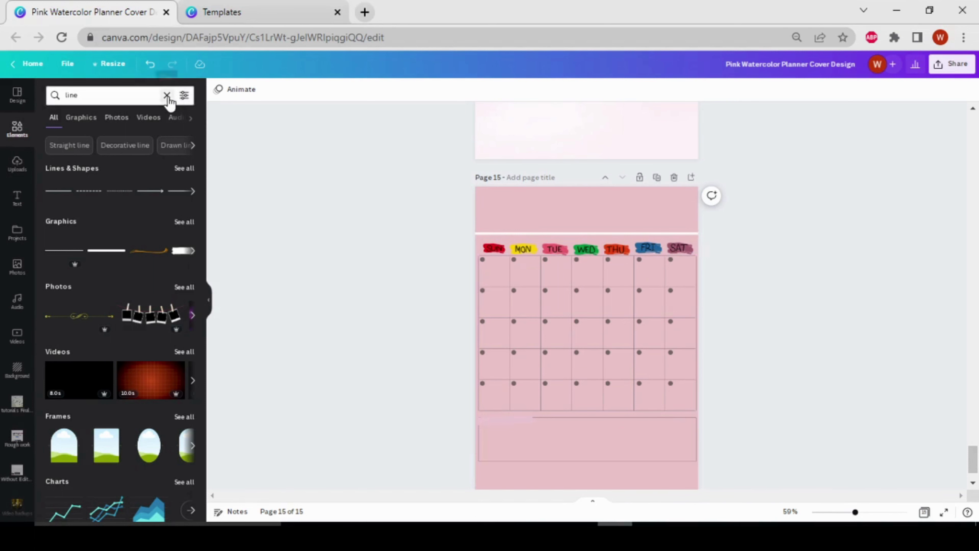
{"action": "left_click", "coordinate": [167, 95]}
{"action": "type", "text": "box"}
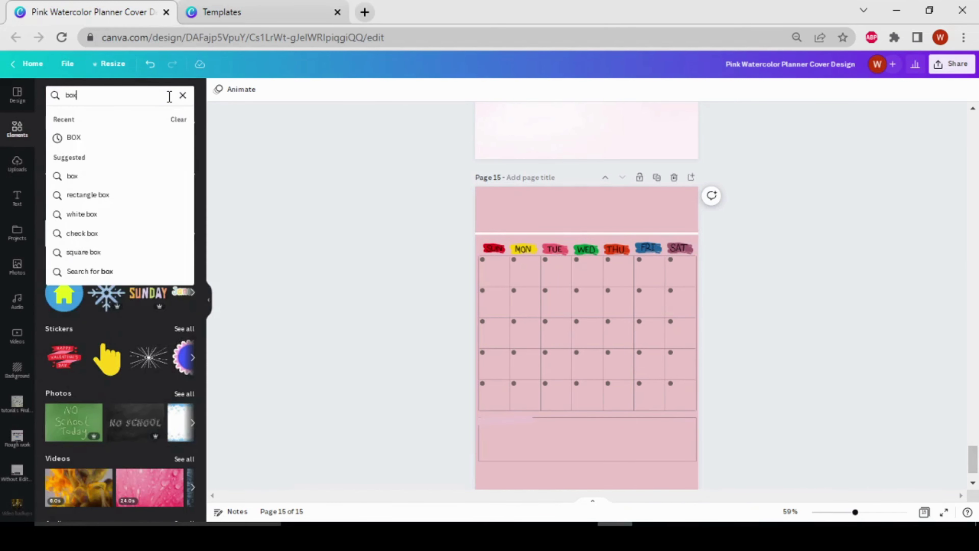
{"action": "key", "text": "Return"}
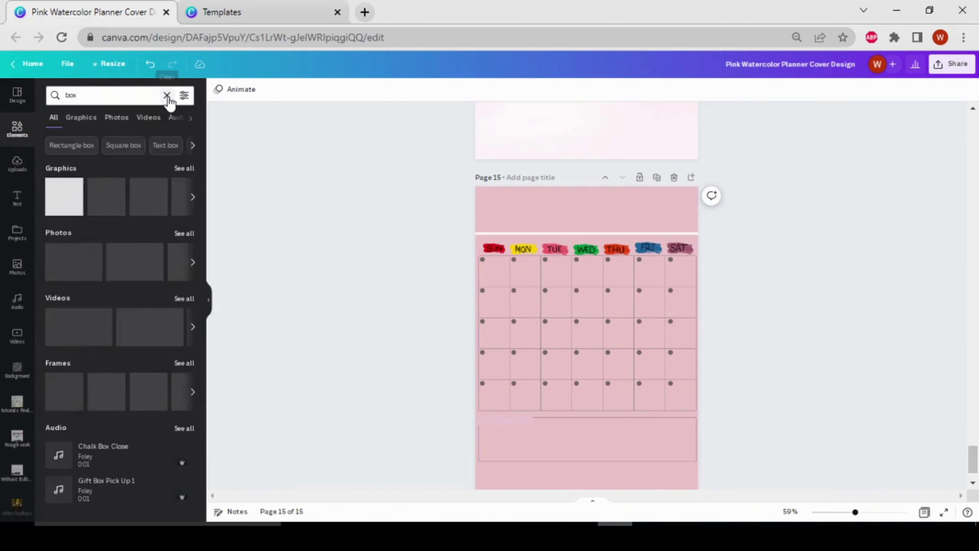
{"action": "left_click", "coordinate": [184, 168]}
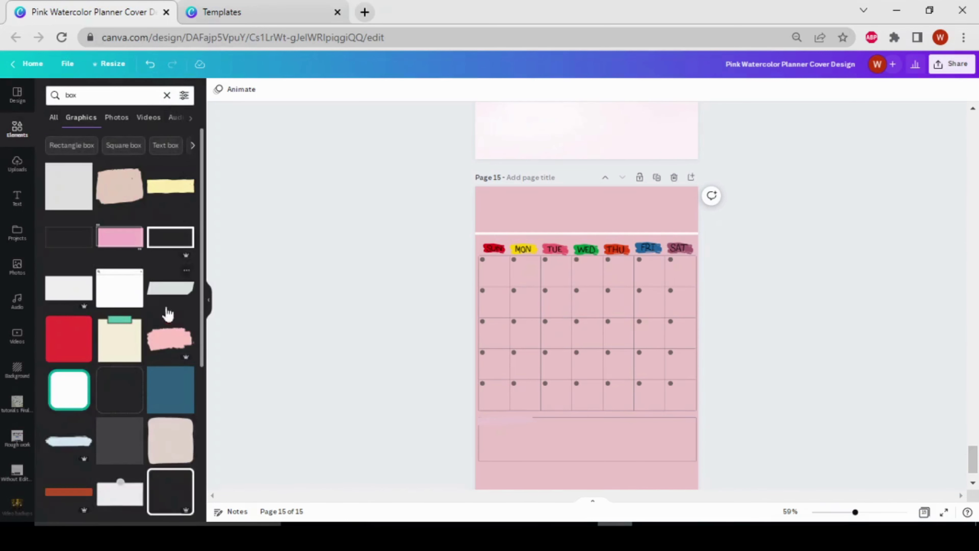
{"action": "scroll", "coordinate": [170, 385], "scroll_direction": "down", "scroll_amount": 3}
{"action": "scroll", "coordinate": [172, 403], "scroll_direction": "down", "scroll_amount": 3}
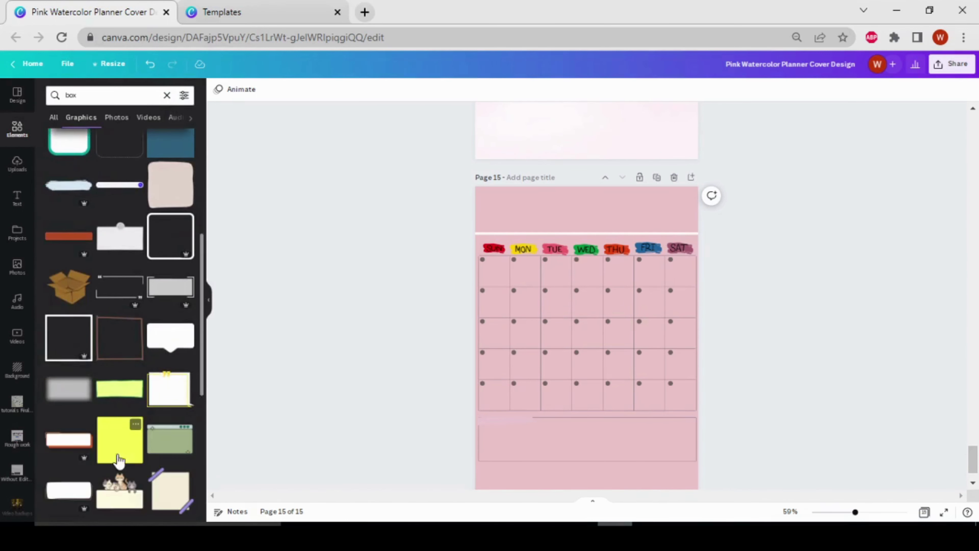
{"action": "scroll", "coordinate": [152, 455], "scroll_direction": "down", "scroll_amount": 2}
{"action": "scroll", "coordinate": [154, 456], "scroll_direction": "down", "scroll_amount": 5}
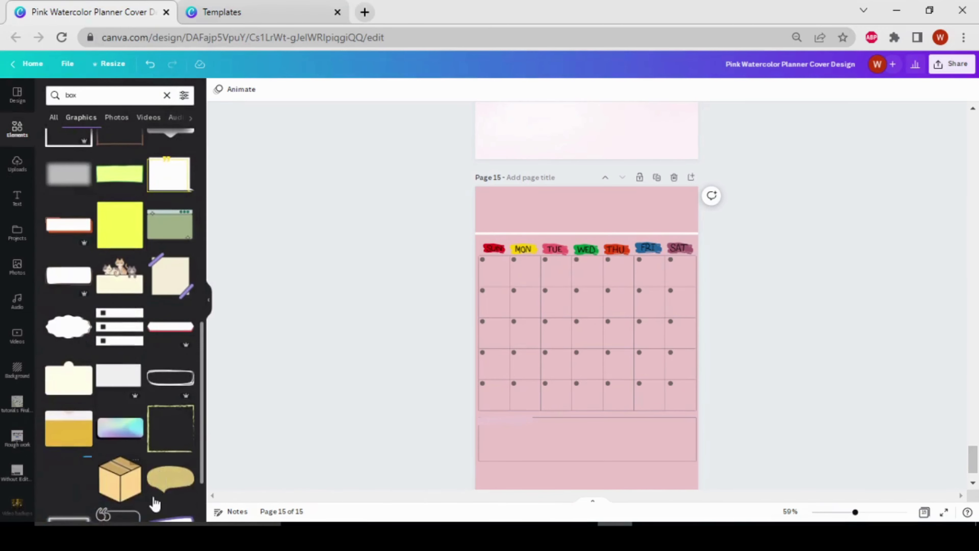
{"action": "scroll", "coordinate": [170, 464], "scroll_direction": "down", "scroll_amount": 1}
{"action": "scroll", "coordinate": [168, 459], "scroll_direction": "up", "scroll_amount": 3}
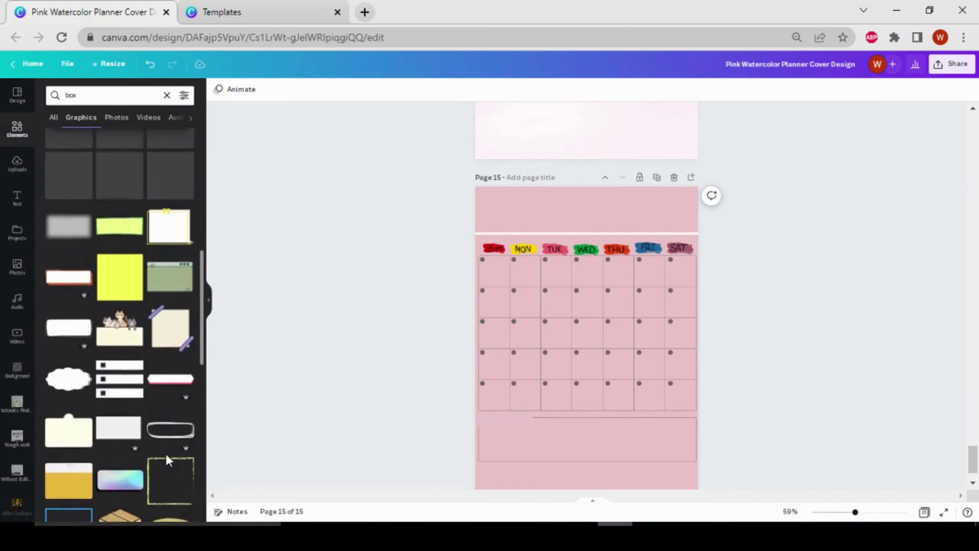
{"action": "scroll", "coordinate": [166, 454], "scroll_direction": "down", "scroll_amount": 3}
{"action": "scroll", "coordinate": [168, 461], "scroll_direction": "down", "scroll_amount": 5}
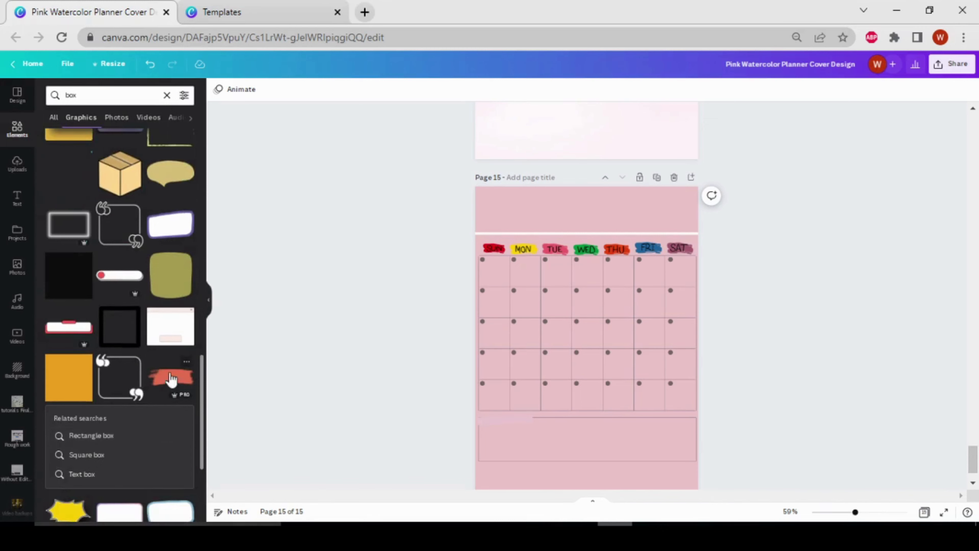
{"action": "scroll", "coordinate": [170, 386], "scroll_direction": "down", "scroll_amount": 4}
{"action": "scroll", "coordinate": [168, 448], "scroll_direction": "down", "scroll_amount": 2}
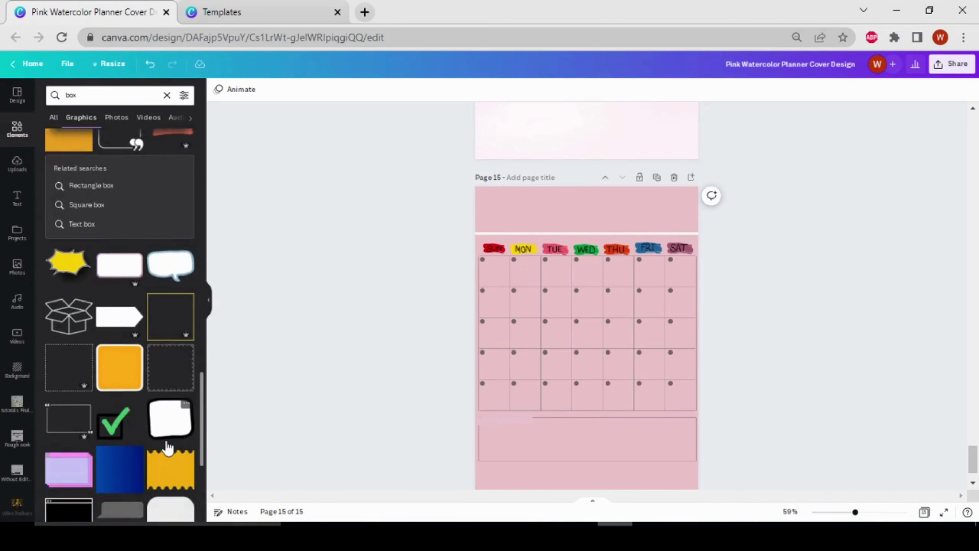
{"action": "scroll", "coordinate": [168, 448], "scroll_direction": "down", "scroll_amount": 6}
{"action": "scroll", "coordinate": [170, 319], "scroll_direction": "down", "scroll_amount": 10}
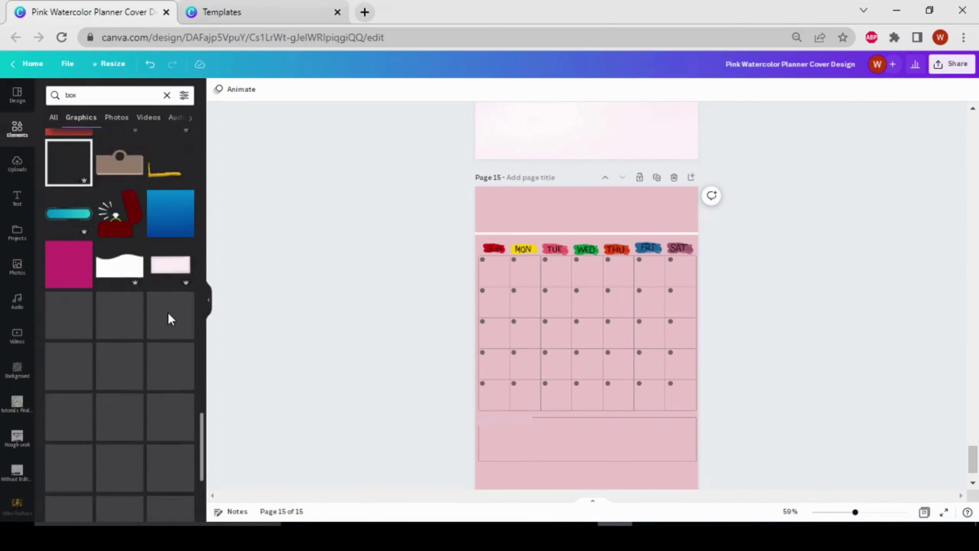
{"action": "scroll", "coordinate": [170, 310], "scroll_direction": "up", "scroll_amount": 2}
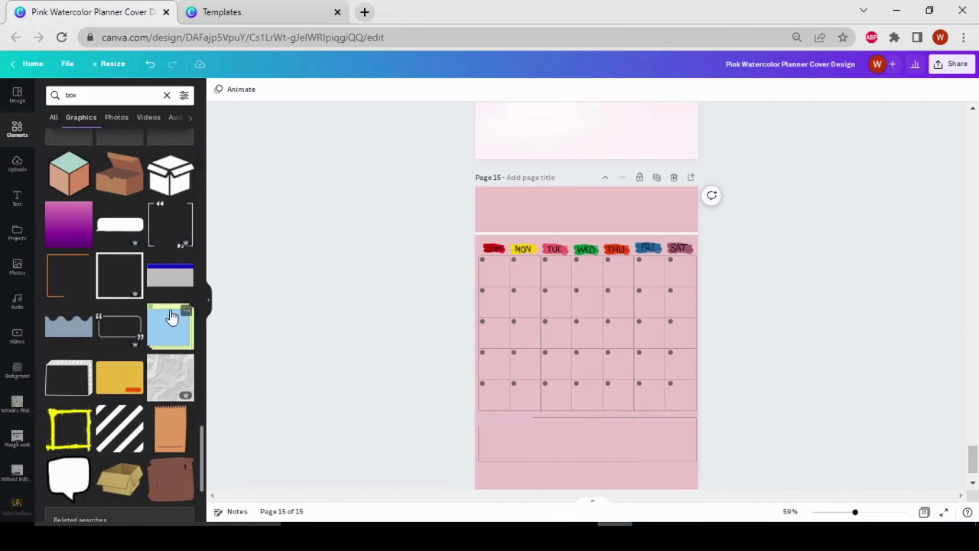
{"action": "scroll", "coordinate": [575, 392], "scroll_direction": "down", "scroll_amount": 2}
{"action": "left_click", "coordinate": [178, 284]}
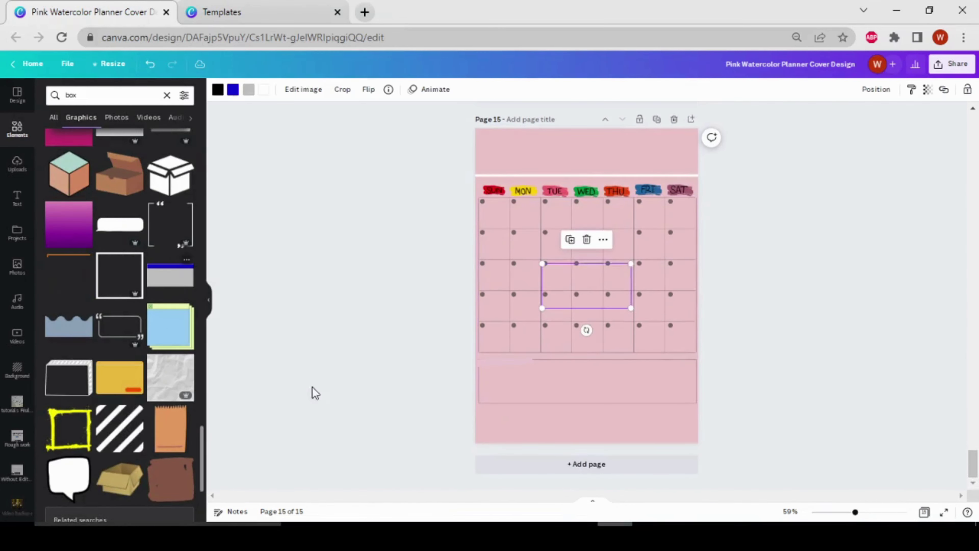
{"action": "left_click_drag", "start_coordinate": [604, 321], "coordinate": [660, 390]}
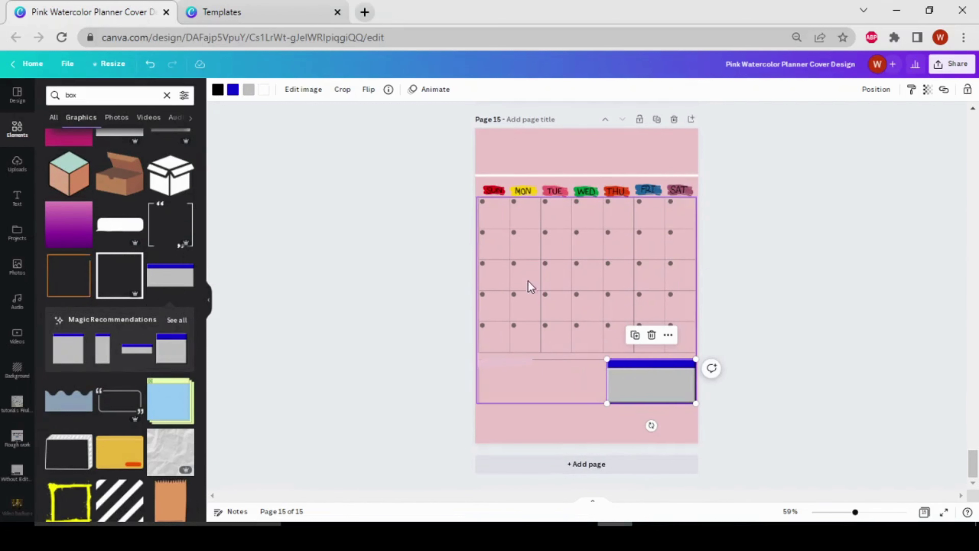
Step: Recolor the box graphic's blue header light pink and its grey body off-white
{"action": "left_click", "coordinate": [233, 90]}
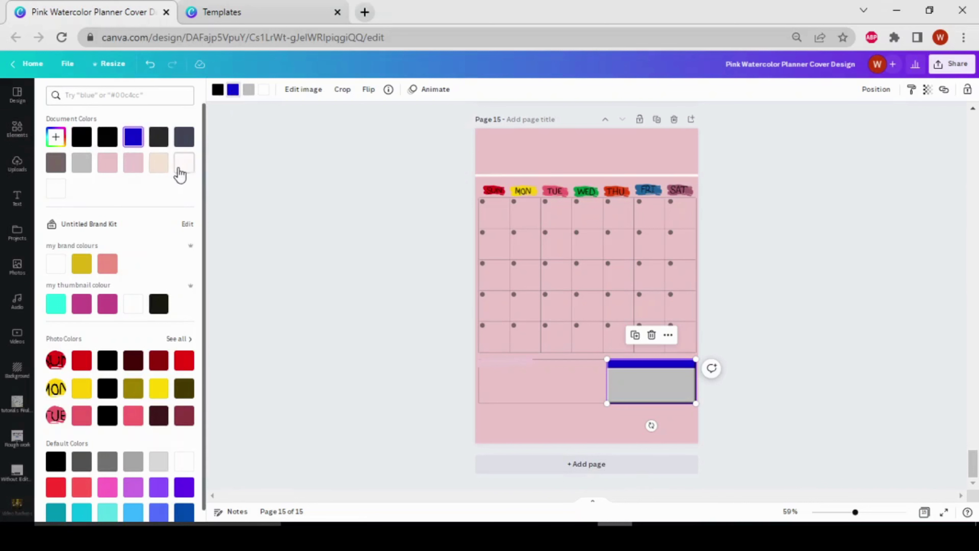
{"action": "left_click", "coordinate": [143, 167]}
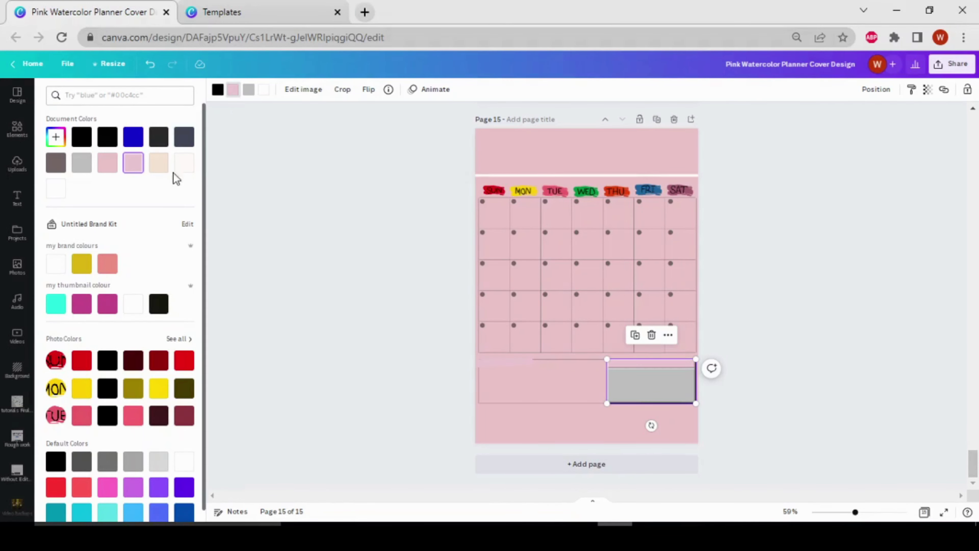
{"action": "left_click", "coordinate": [184, 163]}
{"action": "left_click", "coordinate": [134, 170]}
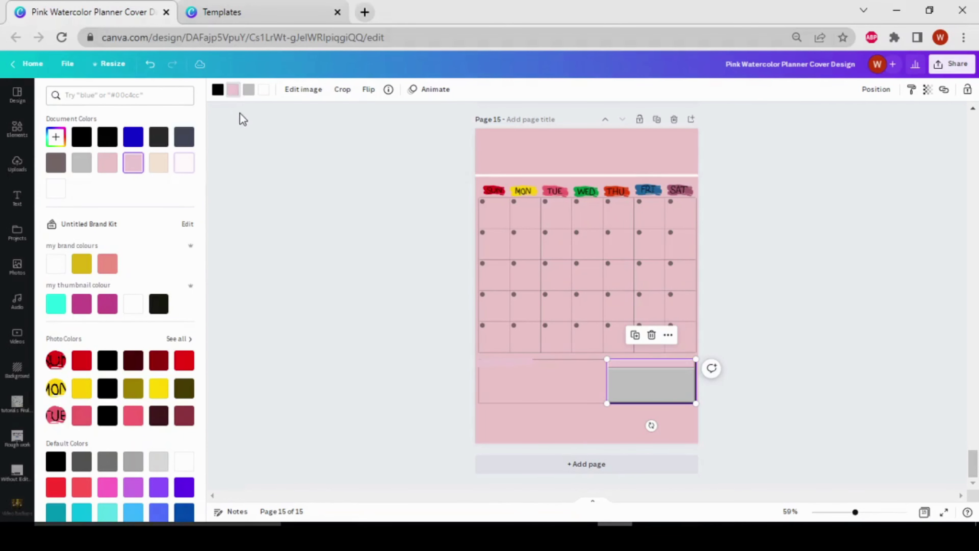
{"action": "left_click", "coordinate": [184, 163]}
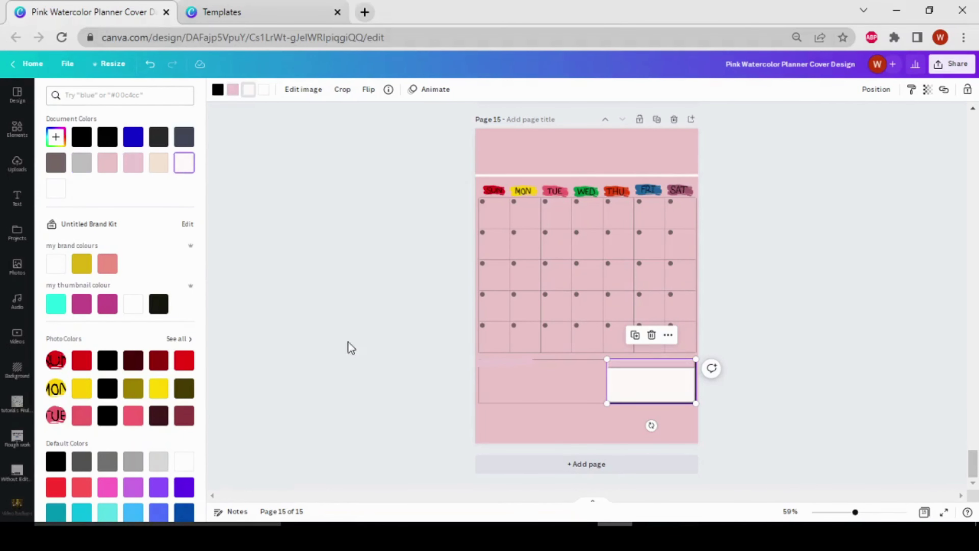
{"action": "left_click", "coordinate": [738, 389]}
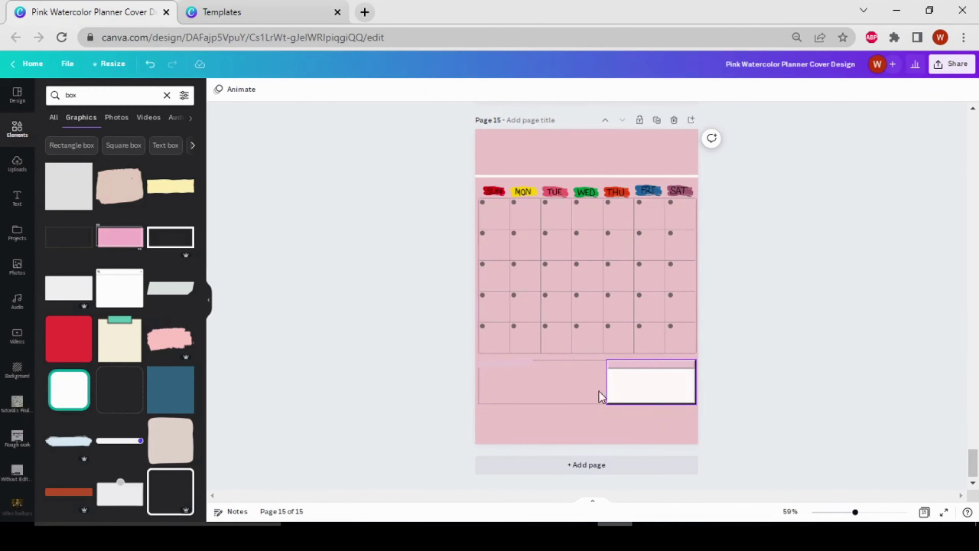
Step: Change the box graphic's white accent color to dark grey
{"action": "left_click", "coordinate": [664, 395]}
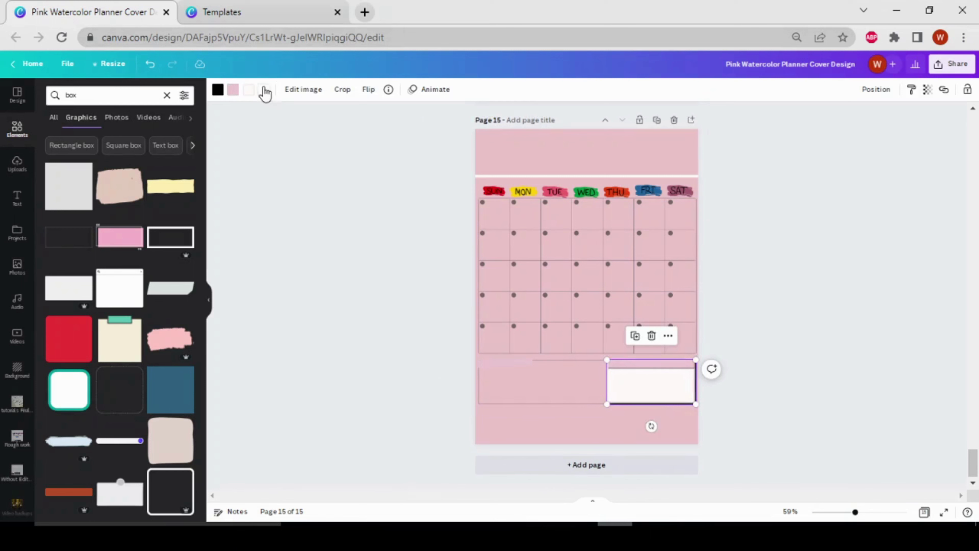
{"action": "left_click", "coordinate": [264, 89]}
{"action": "left_click", "coordinate": [132, 139]}
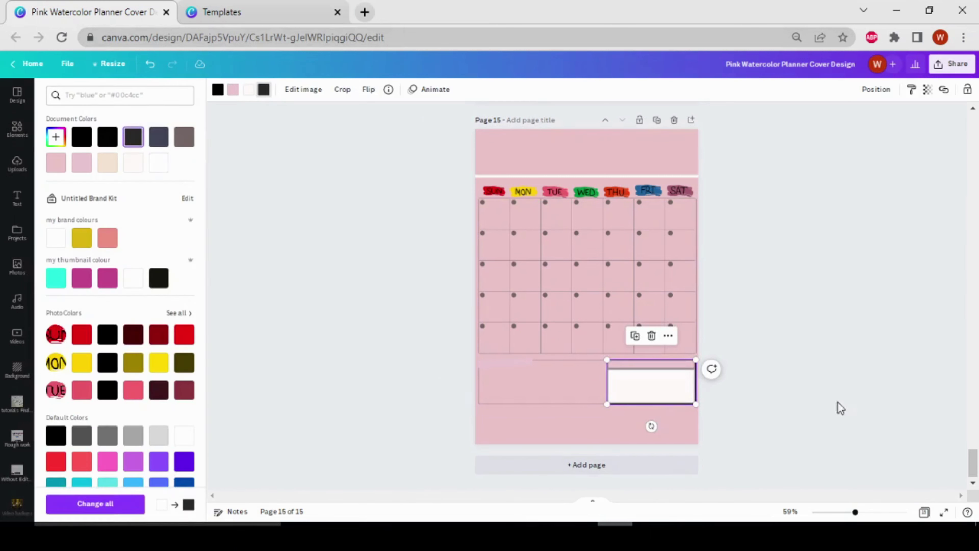
Step: Add a heading reading "Work", shrink it to size 21.6 and place it in the pink header of the box below the calendar
{"action": "left_click", "coordinate": [17, 197]}
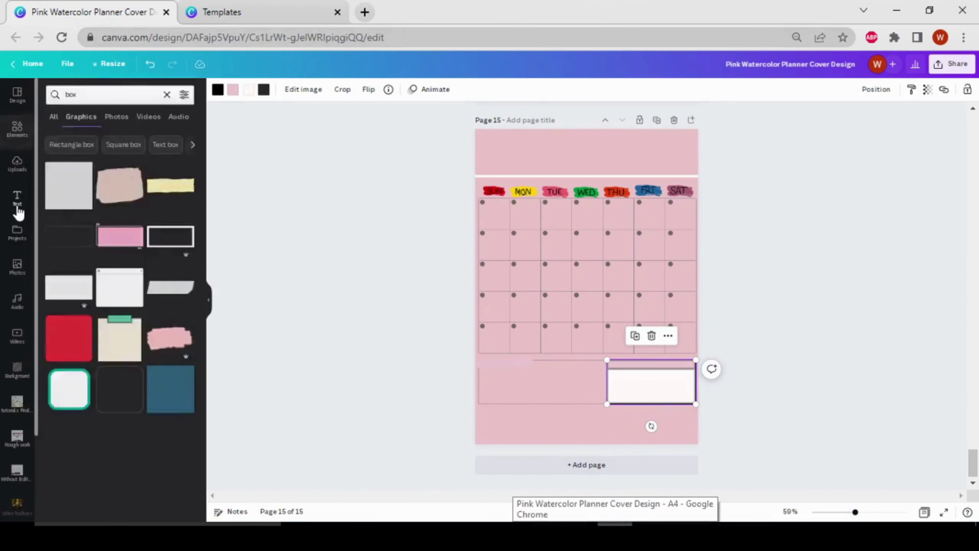
{"action": "left_click", "coordinate": [139, 170]}
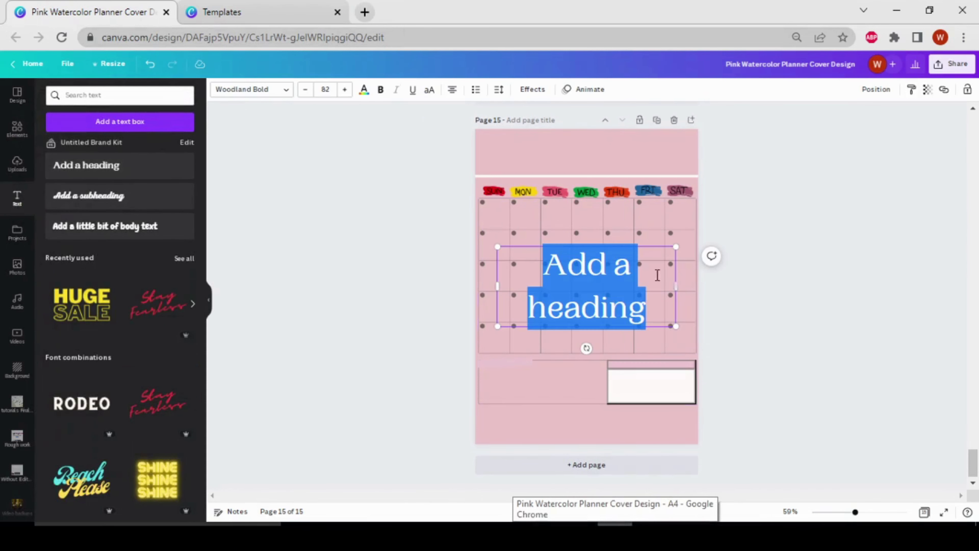
{"action": "left_click", "coordinate": [664, 270]}
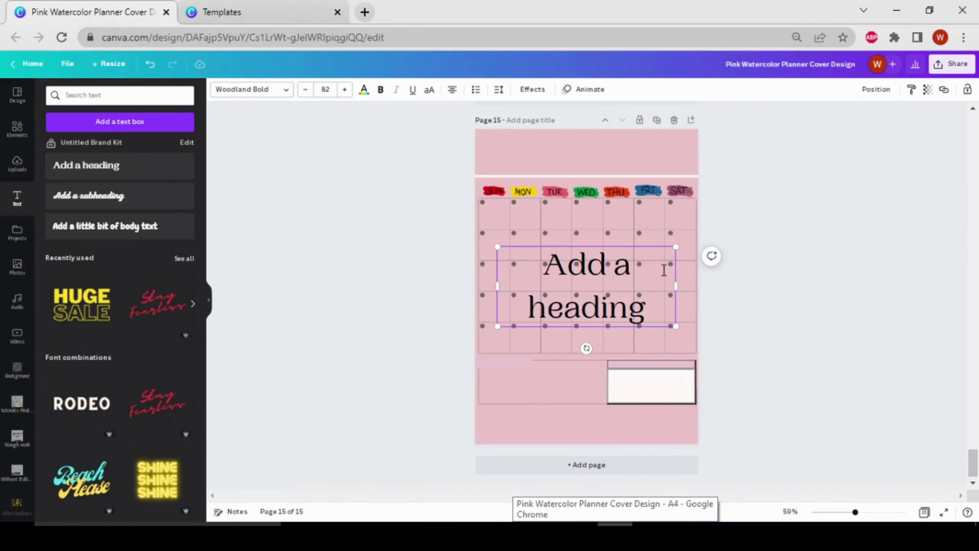
{"action": "double_click", "coordinate": [649, 306]}
{"action": "left_click", "coordinate": [649, 307]}
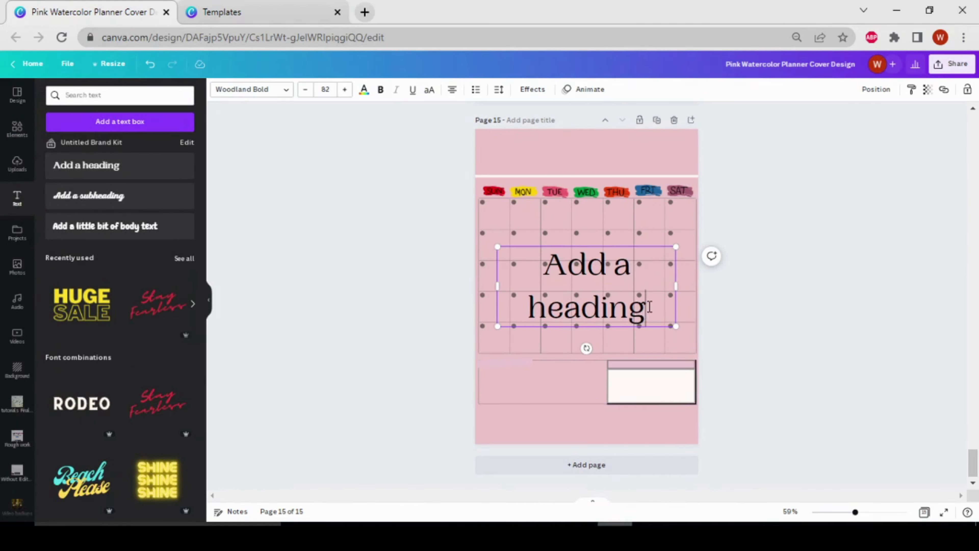
{"action": "left_click_drag", "start_coordinate": [649, 306], "coordinate": [491, 315]}
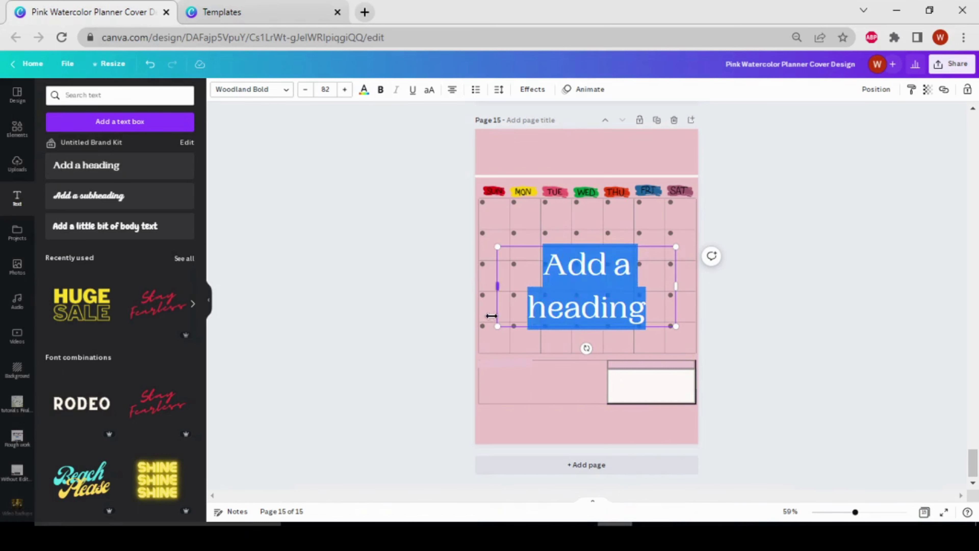
{"action": "key", "text": "BackSpace"}
{"action": "type", "text": "WO"}
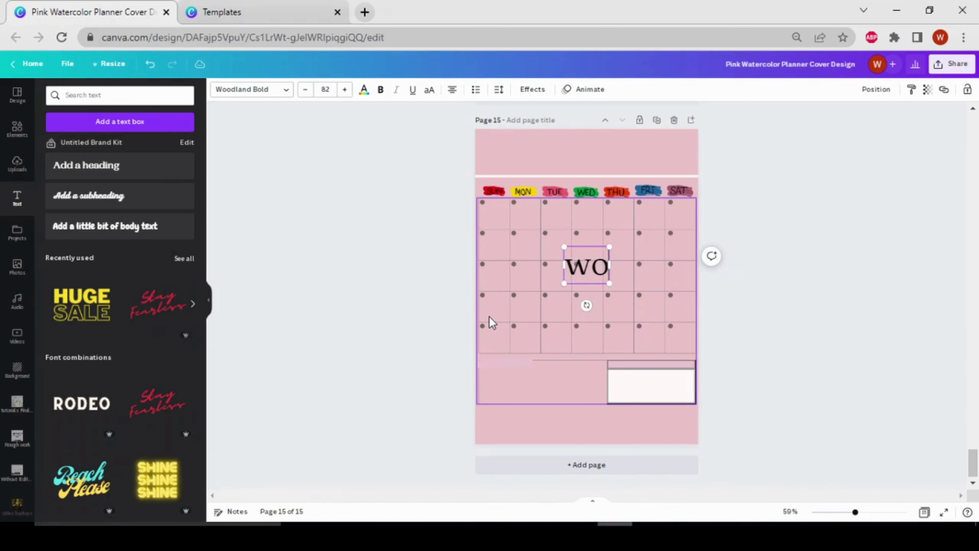
{"action": "type", "text": "rk"}
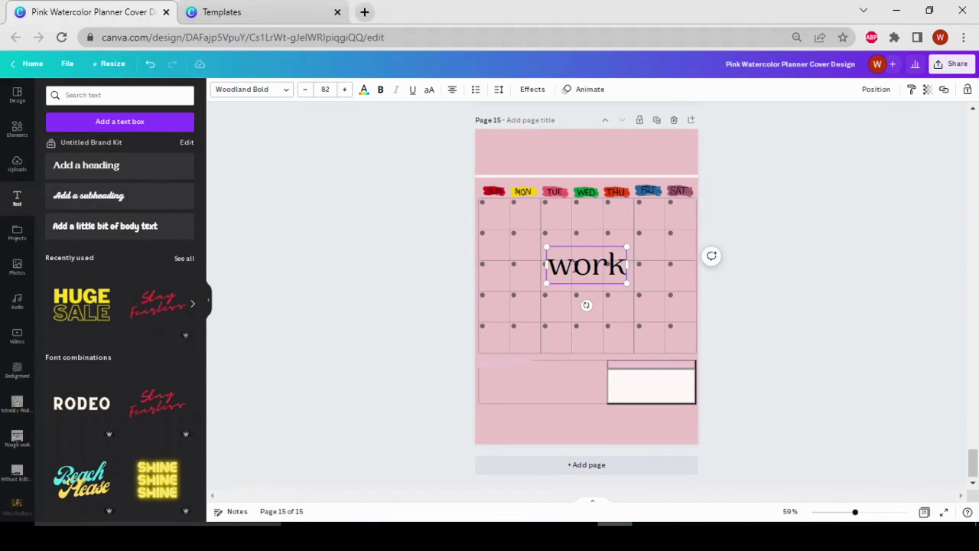
{"action": "key", "text": "BackSpace"}
{"action": "type", "text": "W"}
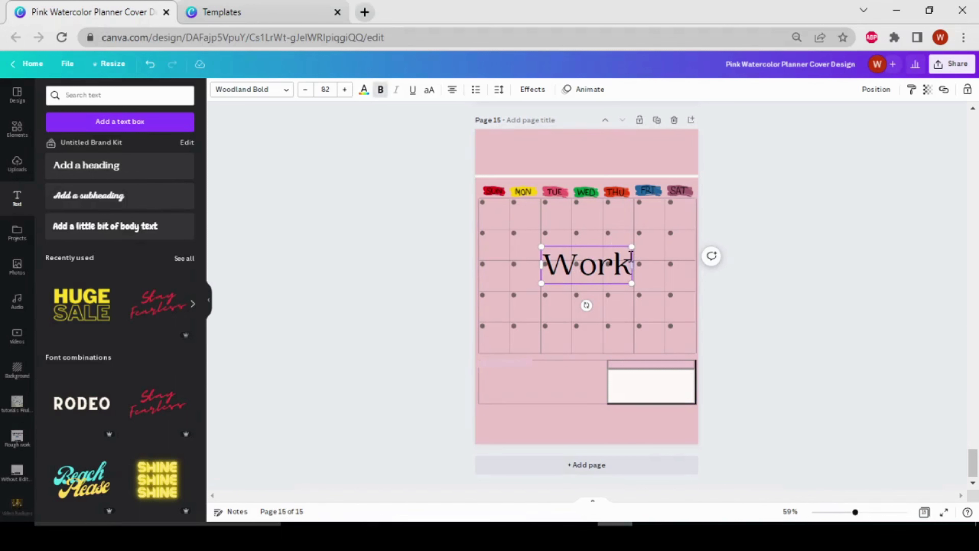
{"action": "left_click_drag", "start_coordinate": [635, 247], "coordinate": [573, 268]}
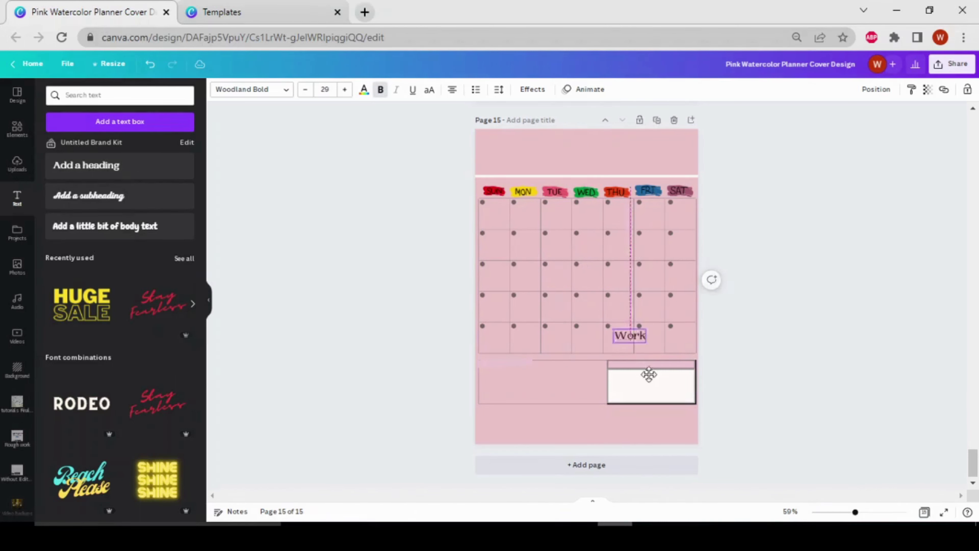
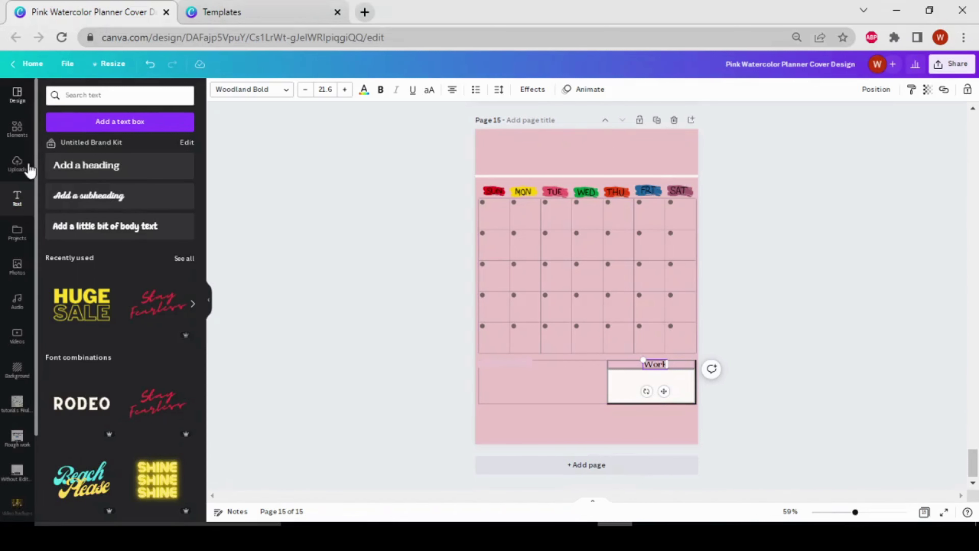
Step: Search the graphics for "notes" and add the pink rounded "NOTES" badge to the calendar page
{"action": "left_click", "coordinate": [17, 129]}
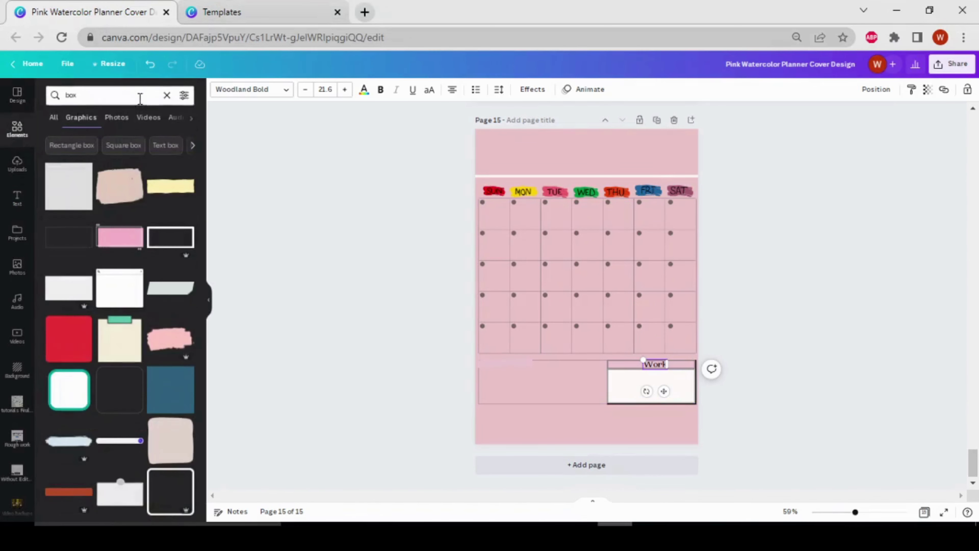
{"action": "left_click", "coordinate": [166, 95]}
{"action": "type", "text": "n"}
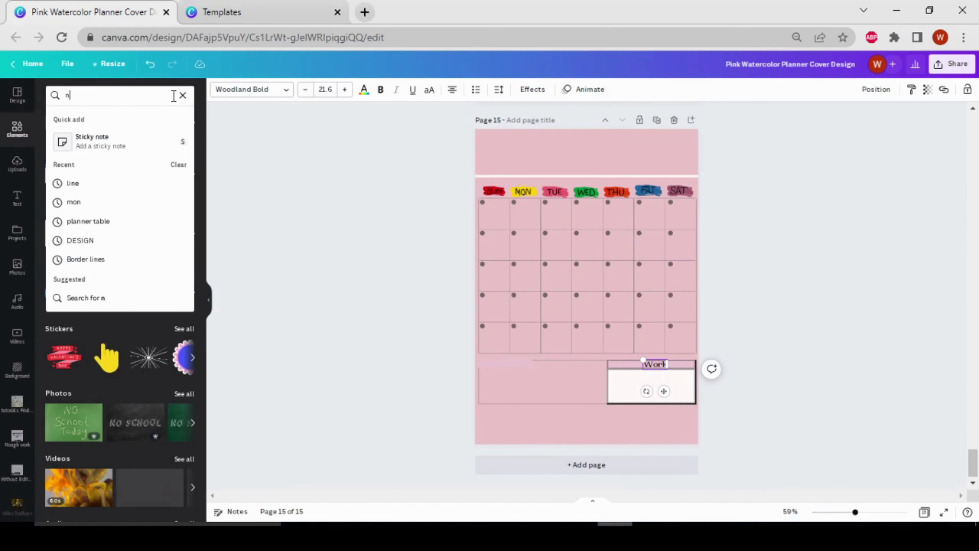
{"action": "type", "text": "otes"}
{"action": "key", "text": "Return"}
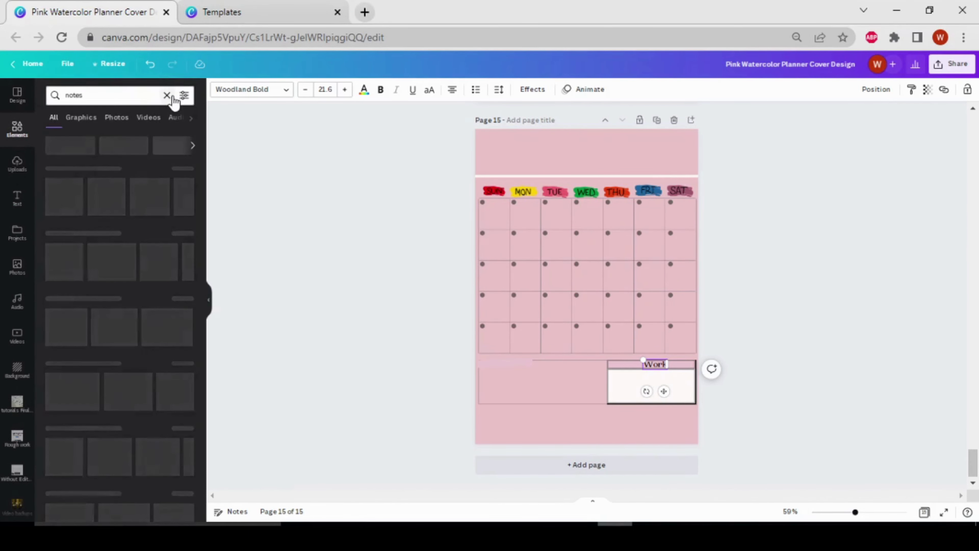
{"action": "left_click", "coordinate": [184, 168]}
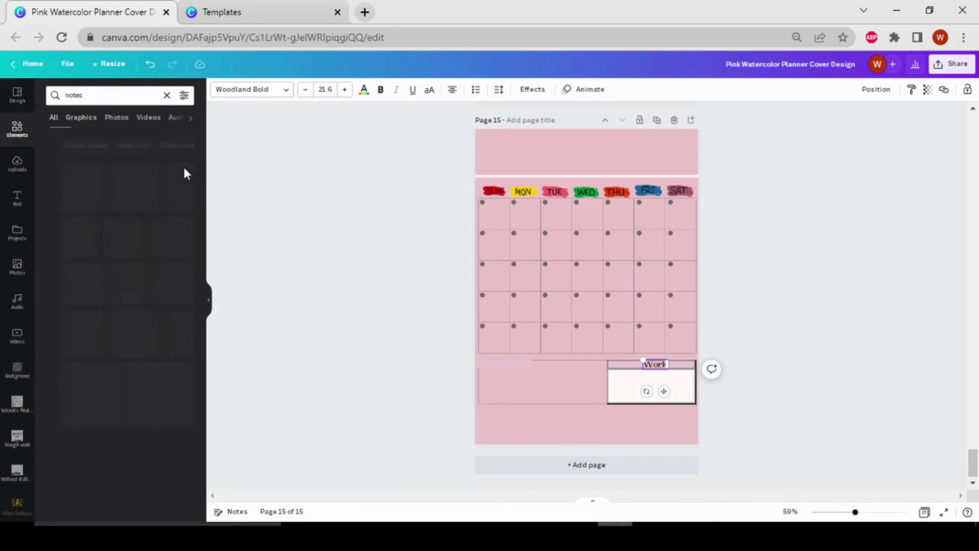
{"action": "scroll", "coordinate": [105, 440], "scroll_direction": "down", "scroll_amount": 5}
{"action": "scroll", "coordinate": [105, 440], "scroll_direction": "down", "scroll_amount": 4}
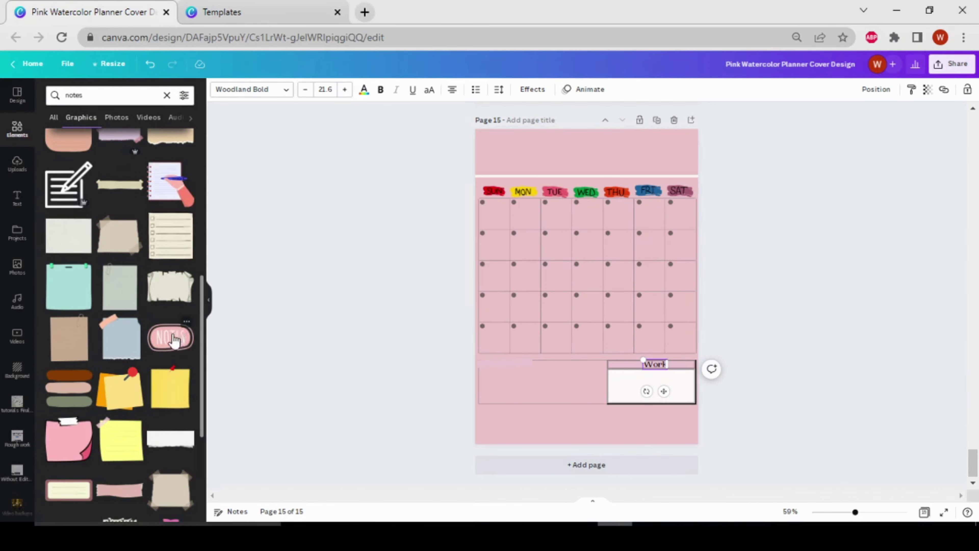
{"action": "left_click", "coordinate": [187, 352]}
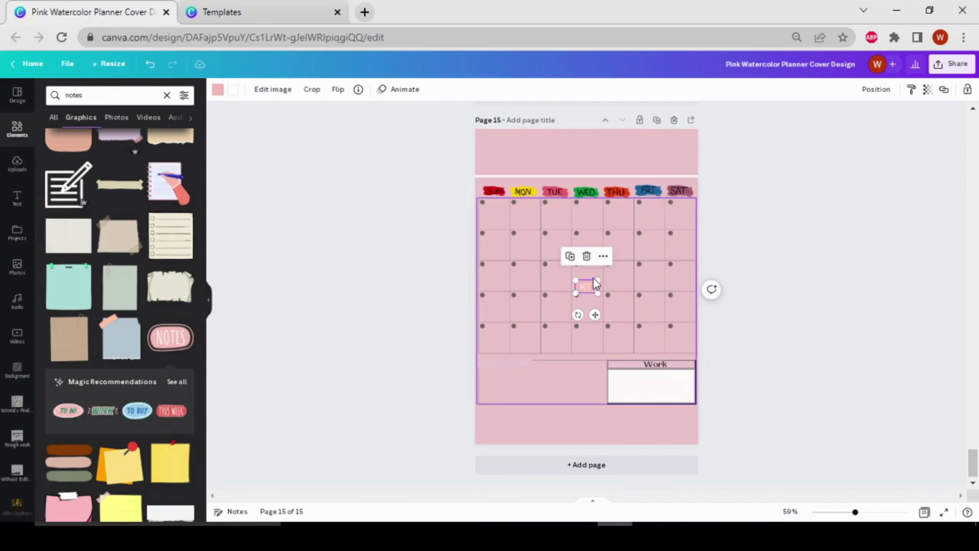
Step: Recolor the "NOTES" badge dark grey and place it on the top-left corner of the notes rectangle
{"action": "left_click", "coordinate": [218, 89]}
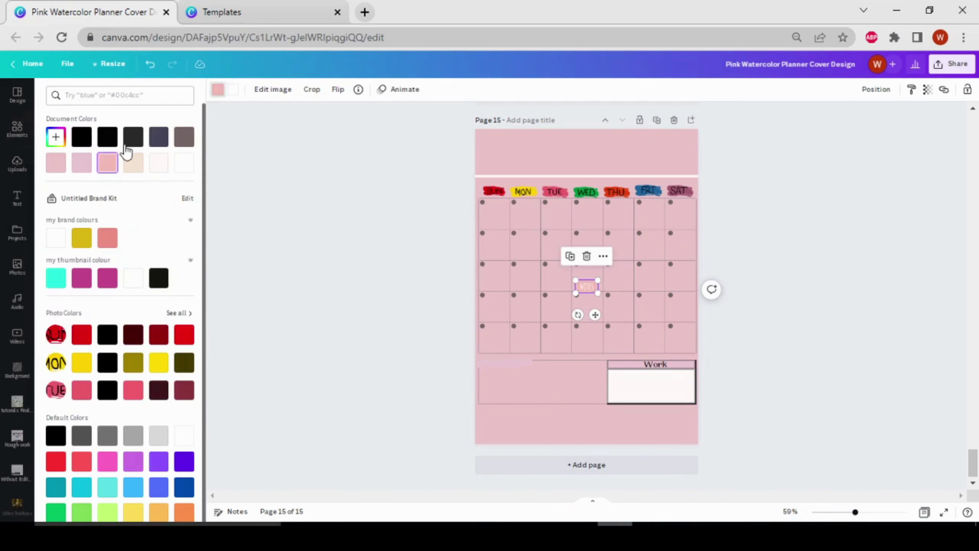
{"action": "left_click", "coordinate": [133, 139]}
{"action": "left_click_drag", "start_coordinate": [597, 315], "coordinate": [497, 386]}
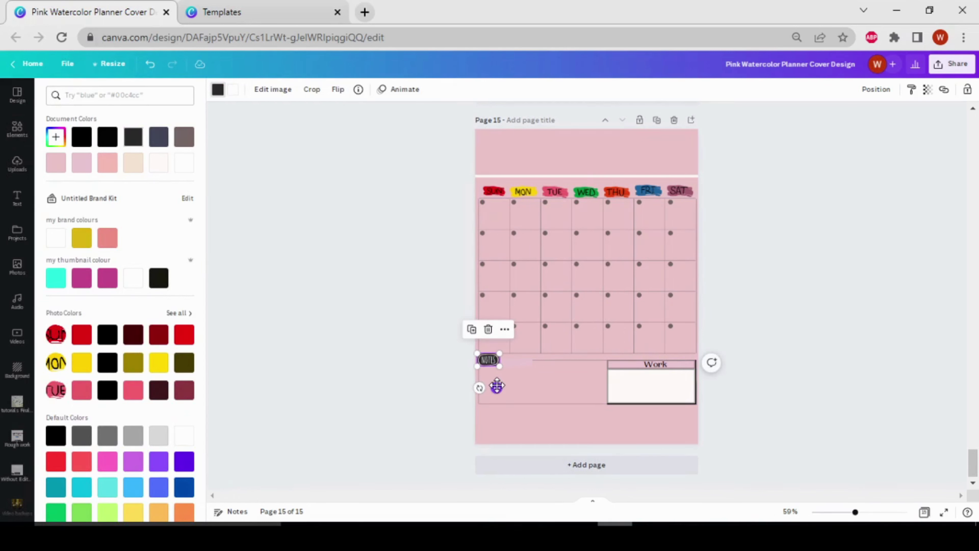
Step: Check the December page's layout for reference and search the graphics for "flower"
{"action": "scroll", "coordinate": [666, 405], "scroll_direction": "up", "scroll_amount": 12}
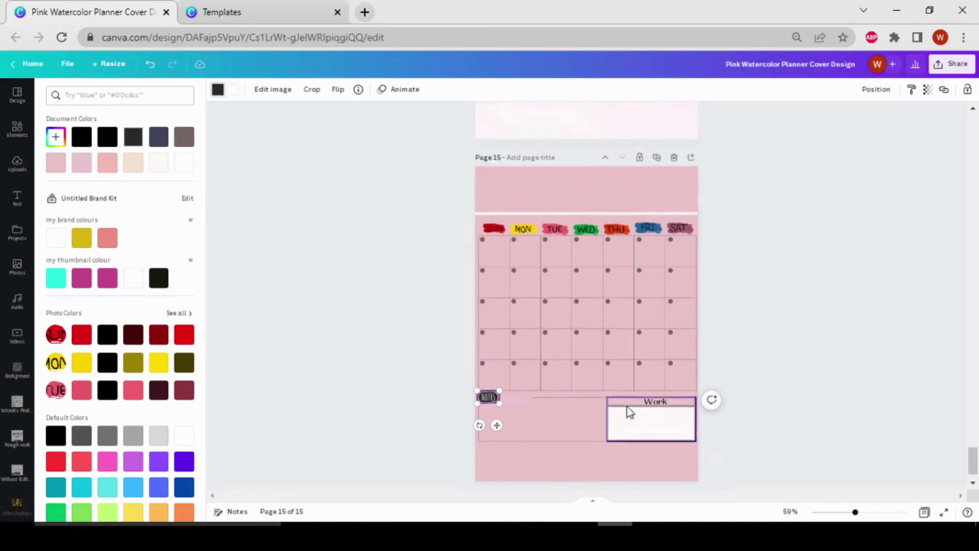
{"action": "scroll", "coordinate": [679, 413], "scroll_direction": "up", "scroll_amount": 5}
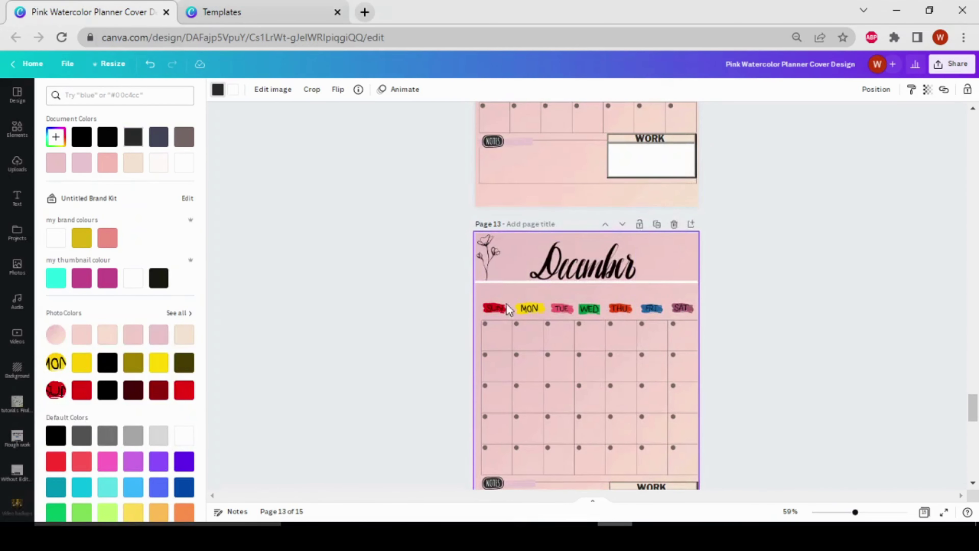
{"action": "scroll", "coordinate": [732, 454], "scroll_direction": "down", "scroll_amount": 3}
{"action": "scroll", "coordinate": [728, 448], "scroll_direction": "down", "scroll_amount": 12}
{"action": "scroll", "coordinate": [729, 443], "scroll_direction": "down", "scroll_amount": 2}
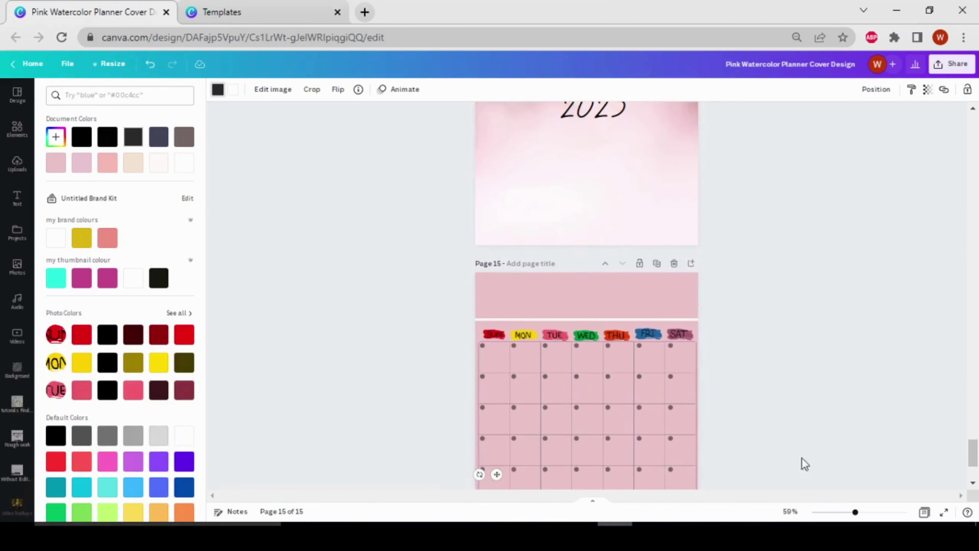
{"action": "left_click", "coordinate": [18, 128]}
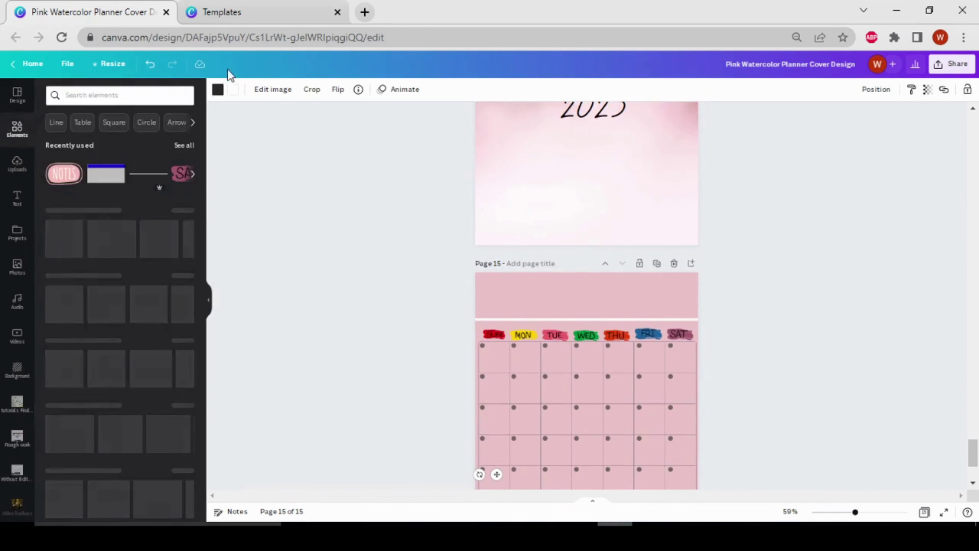
{"action": "left_click", "coordinate": [155, 95]}
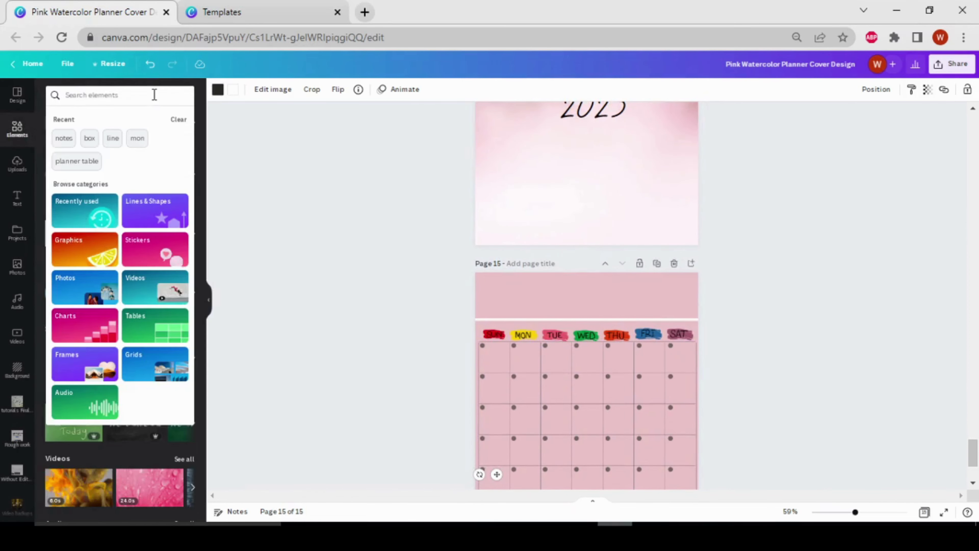
{"action": "type", "text": "flower"}
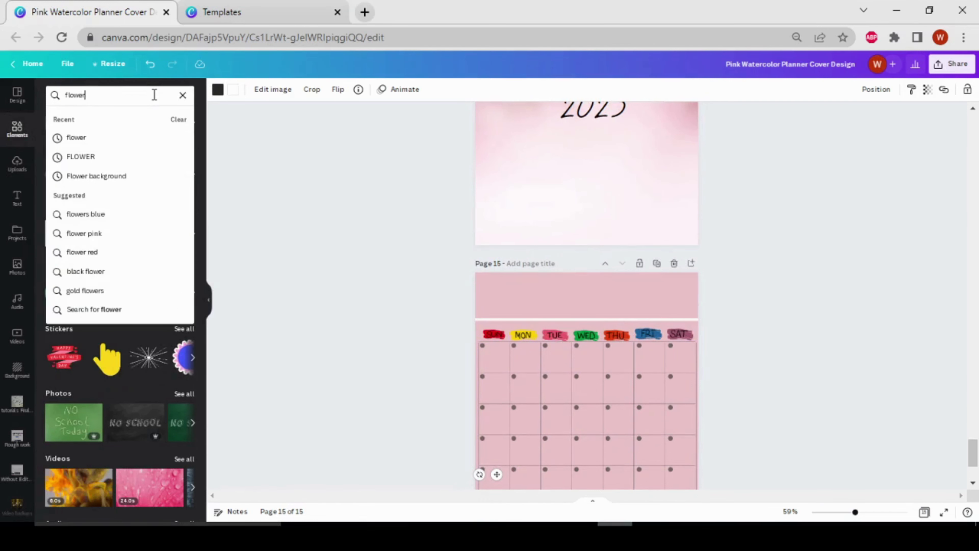
{"action": "key", "text": "Return"}
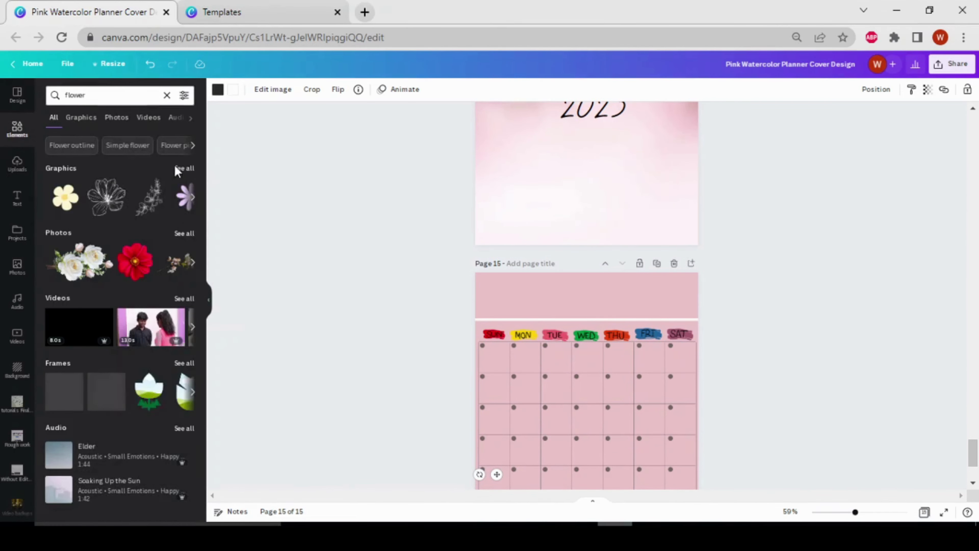
{"action": "left_click", "coordinate": [178, 169]}
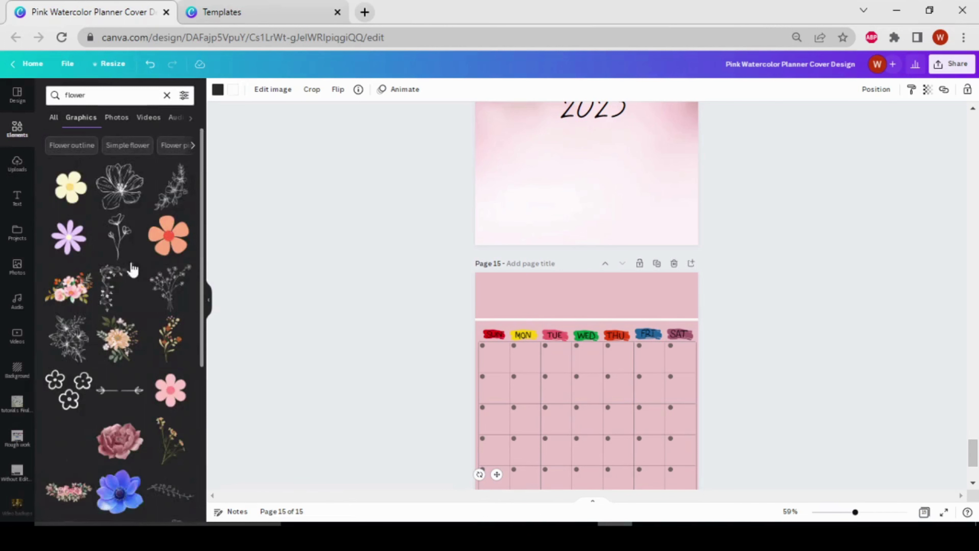
Step: Add the line-art flower stem graphic and fit it into the top-left corner of the page, above the off-white line
{"action": "scroll", "coordinate": [560, 358], "scroll_direction": "down", "scroll_amount": 4}
{"action": "scroll", "coordinate": [369, 333], "scroll_direction": "up", "scroll_amount": 2}
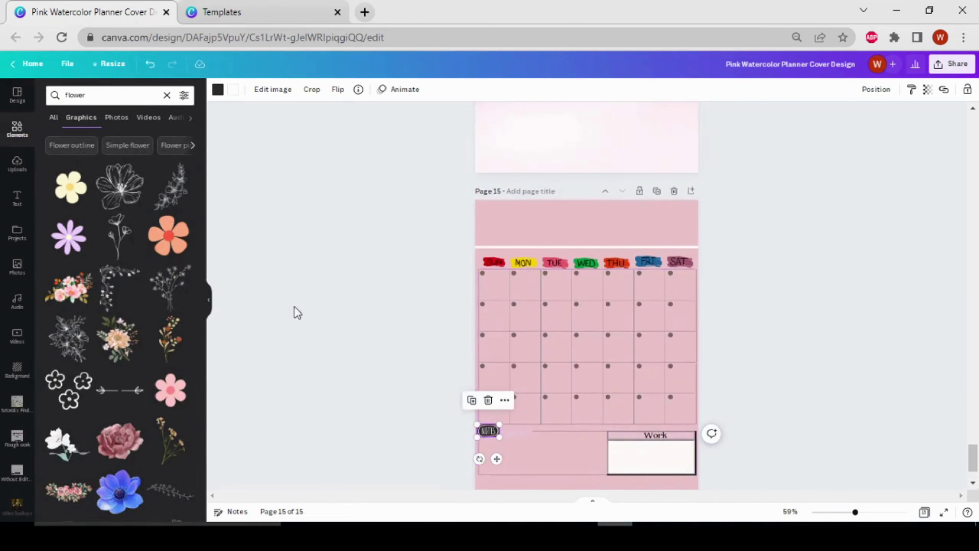
{"action": "left_click", "coordinate": [119, 250]}
{"action": "left_click_drag", "start_coordinate": [591, 401], "coordinate": [492, 265]}
{"action": "left_click", "coordinate": [403, 290]}
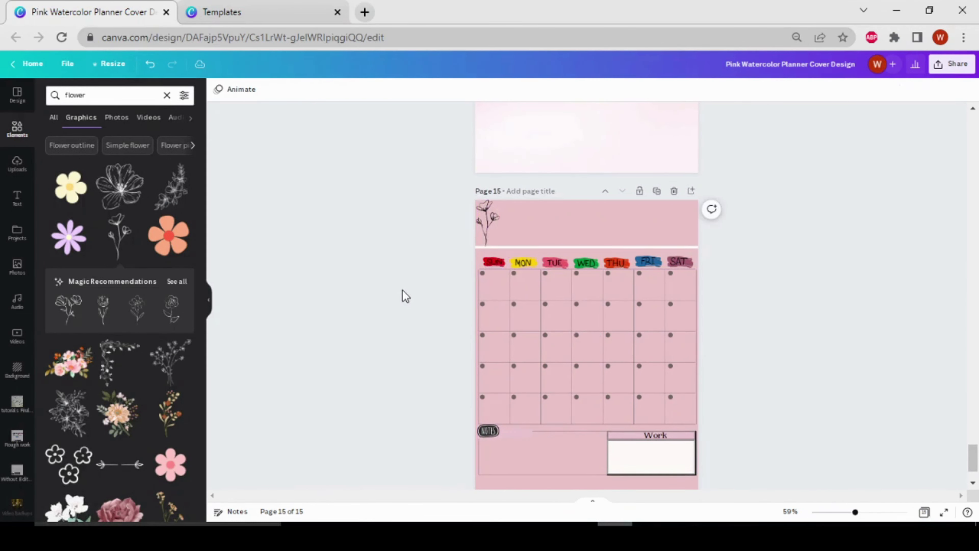
Step: Duplicate the finished pink calendar page eleven times so the planner has 26 pages
{"action": "scroll", "coordinate": [403, 289], "scroll_direction": "up", "scroll_amount": 2}
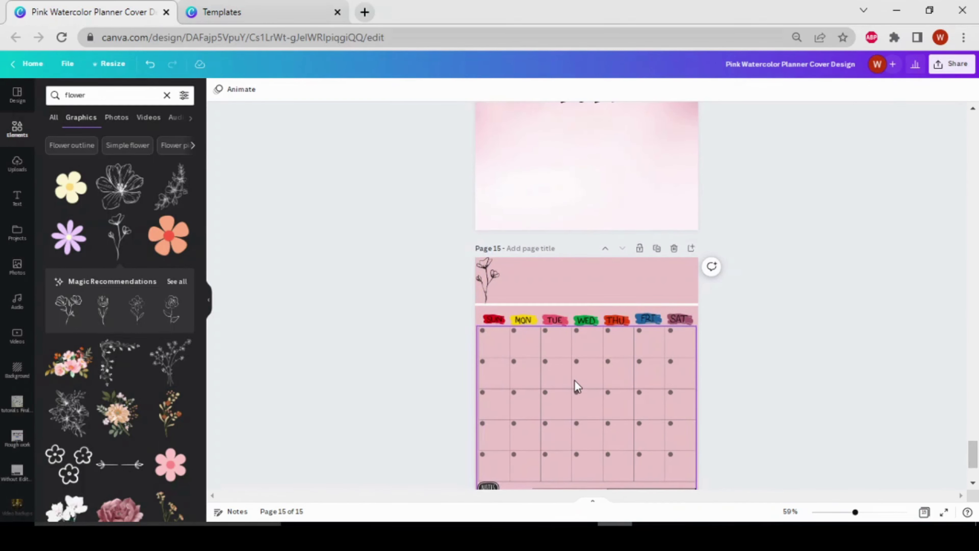
{"action": "scroll", "coordinate": [577, 386], "scroll_direction": "down", "scroll_amount": 2}
{"action": "scroll", "coordinate": [596, 292], "scroll_direction": "up", "scroll_amount": 2}
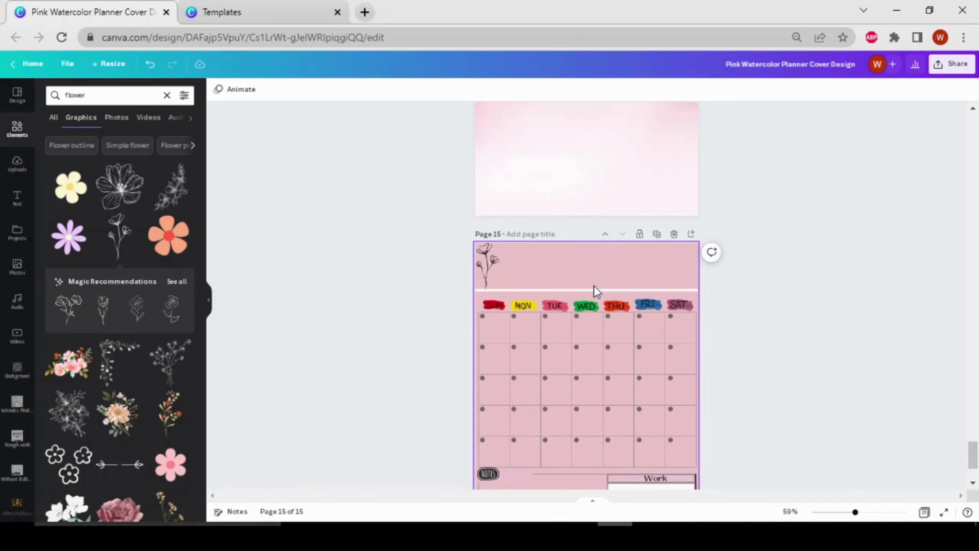
{"action": "left_click", "coordinate": [655, 235]}
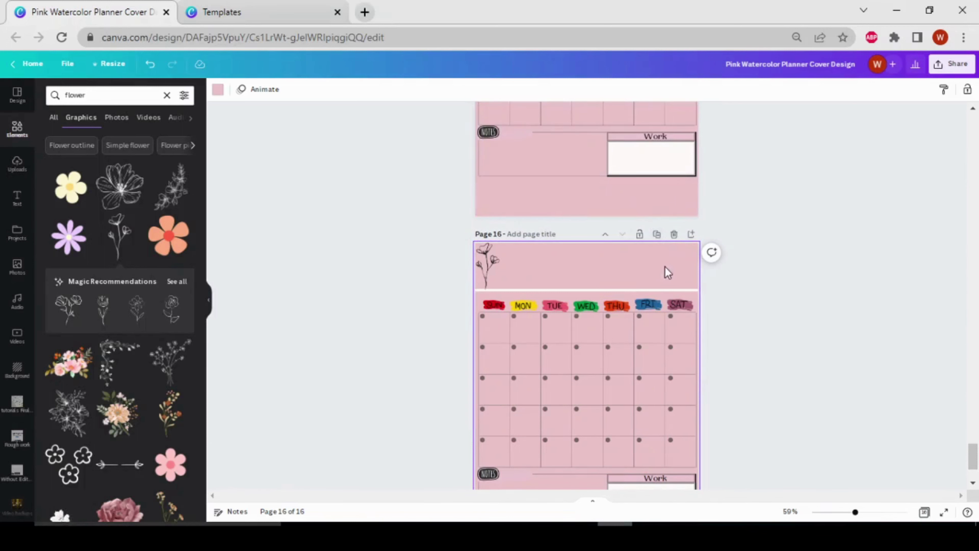
{"action": "left_click", "coordinate": [658, 235]}
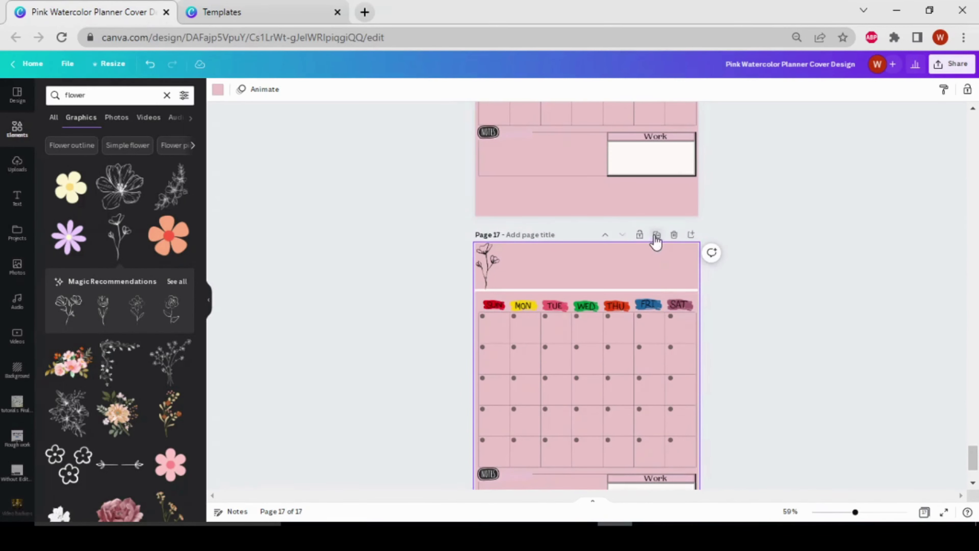
{"action": "left_click", "coordinate": [656, 235]}
{"action": "left_click", "coordinate": [657, 235]}
{"action": "left_click", "coordinate": [657, 235]}
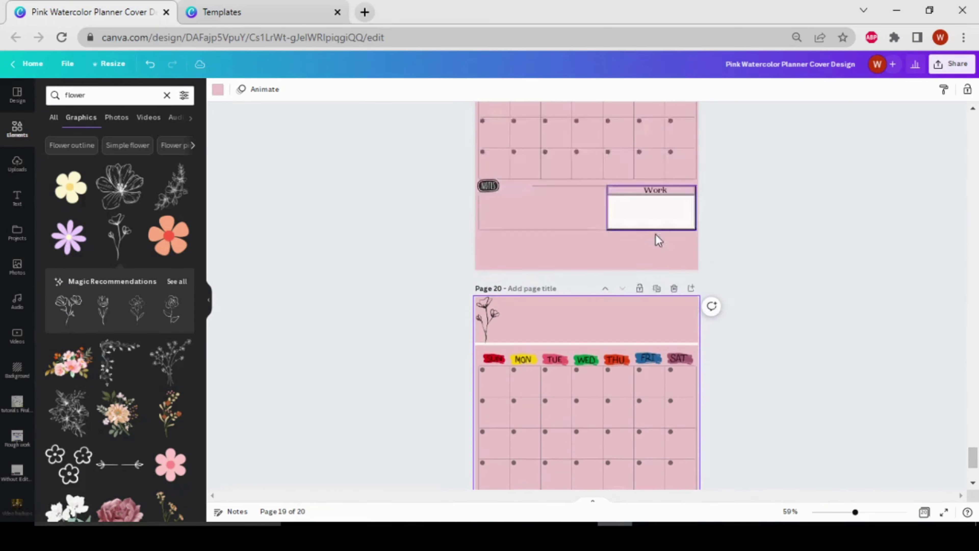
{"action": "left_click", "coordinate": [657, 235]}
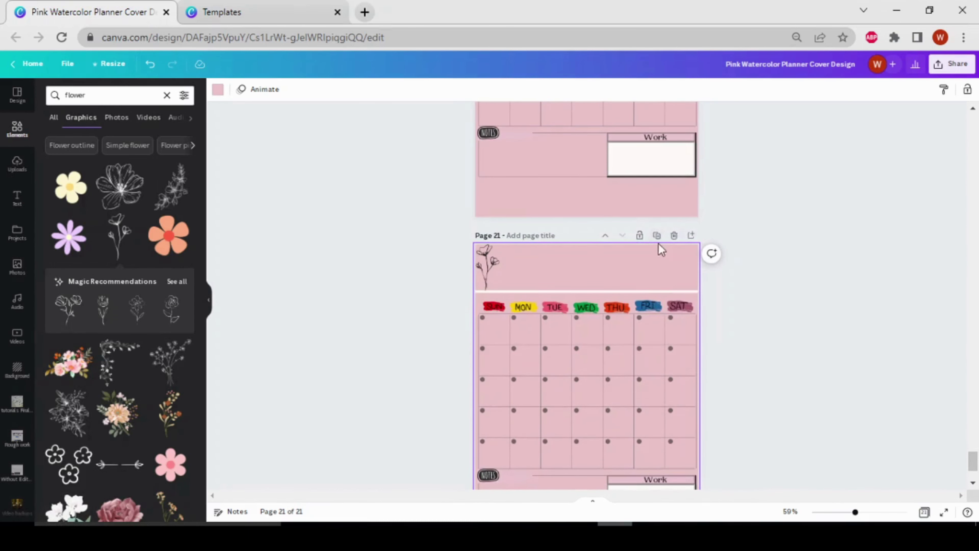
{"action": "left_click", "coordinate": [657, 236]}
{"action": "left_click", "coordinate": [657, 236]}
{"action": "left_click", "coordinate": [656, 236]}
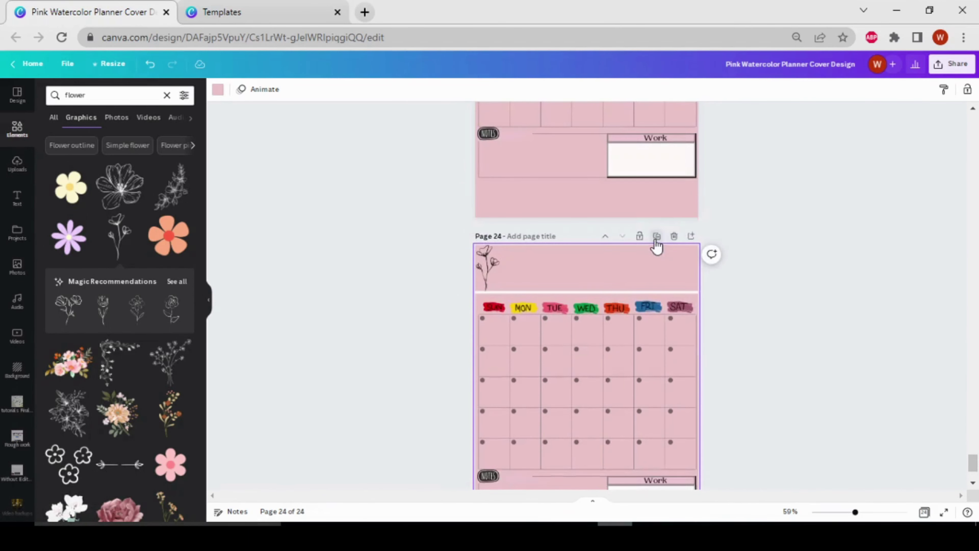
{"action": "left_click", "coordinate": [656, 236]}
{"action": "left_click", "coordinate": [657, 236]}
Step: Return to the first pink calendar page, page 15, and search the graphics for "january"
{"action": "scroll", "coordinate": [748, 338], "scroll_direction": "up", "scroll_amount": 20}
{"action": "scroll", "coordinate": [748, 338], "scroll_direction": "up", "scroll_amount": 20}
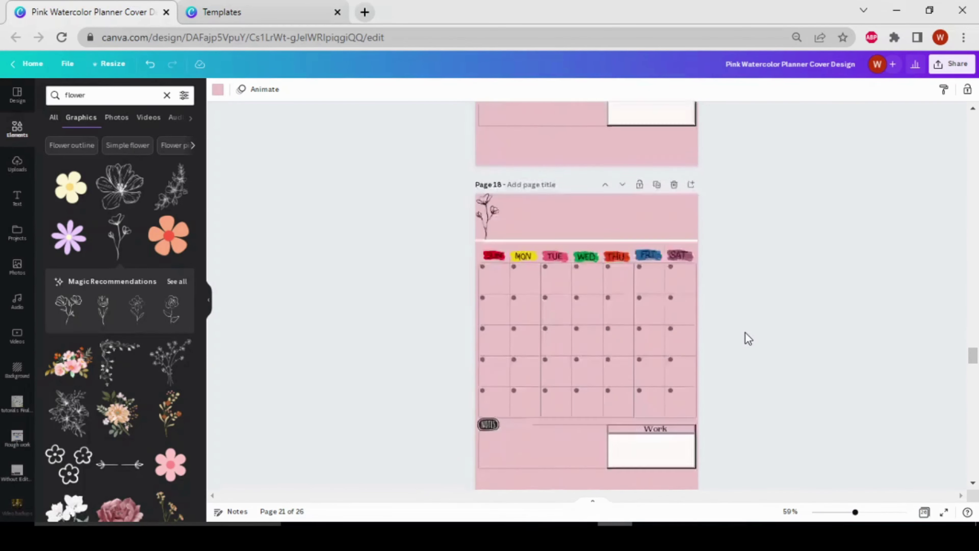
{"action": "scroll", "coordinate": [747, 338], "scroll_direction": "up", "scroll_amount": 5}
{"action": "scroll", "coordinate": [748, 339], "scroll_direction": "down", "scroll_amount": 3}
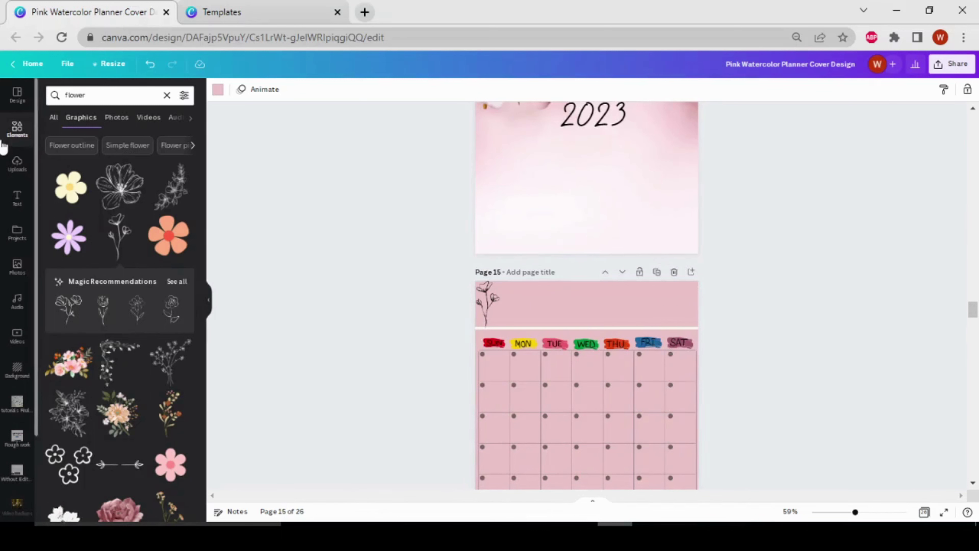
{"action": "left_click", "coordinate": [18, 129]}
{"action": "left_click", "coordinate": [142, 97]}
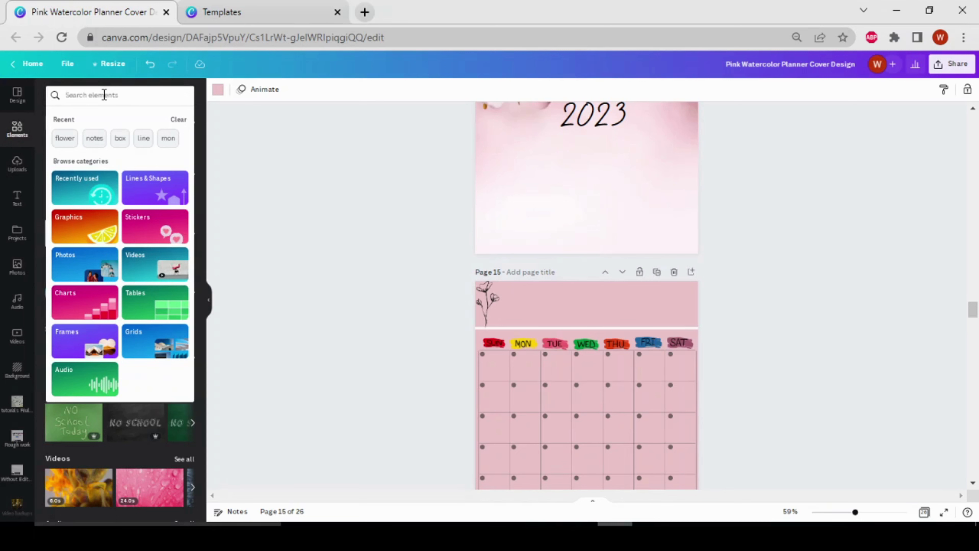
{"action": "type", "text": "january"}
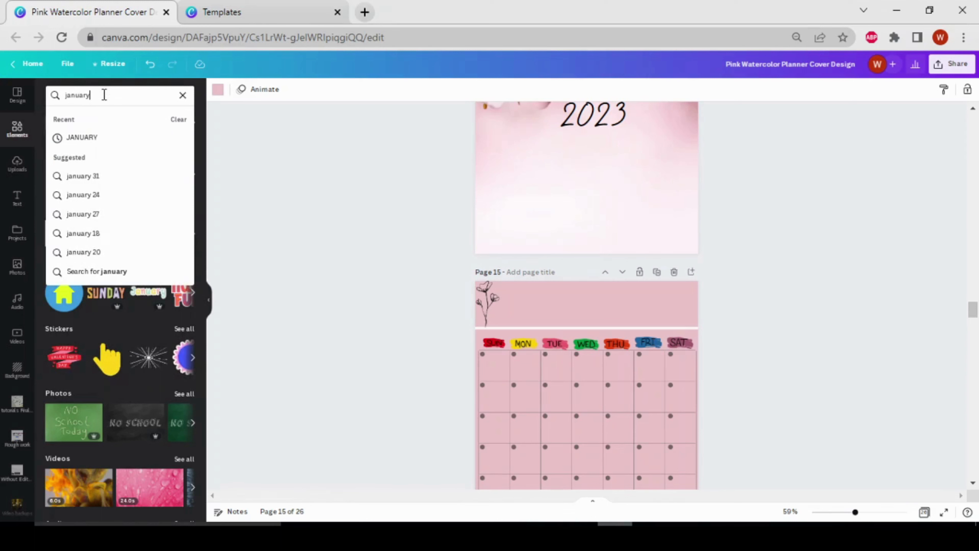
{"action": "key", "text": "Return"}
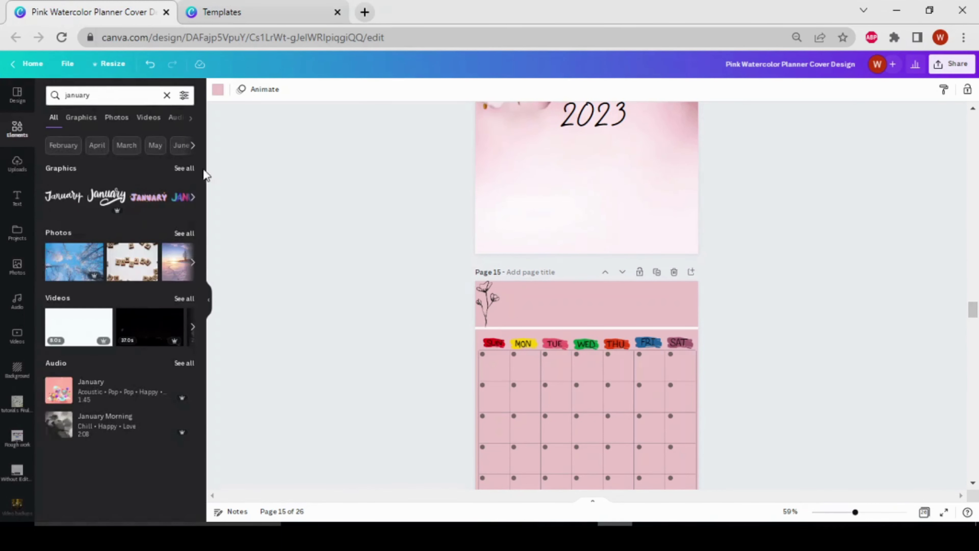
{"action": "left_click", "coordinate": [184, 169]}
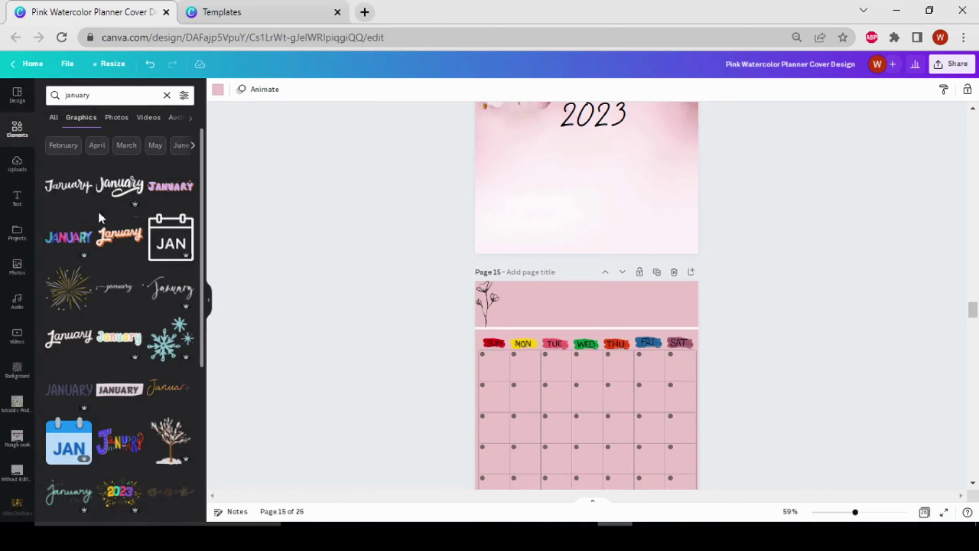
Step: Add the black brush-script "January" graphic and place it in the middle of page 15's header
{"action": "scroll", "coordinate": [156, 388], "scroll_direction": "down", "scroll_amount": 3}
{"action": "scroll", "coordinate": [490, 413], "scroll_direction": "down", "scroll_amount": 2}
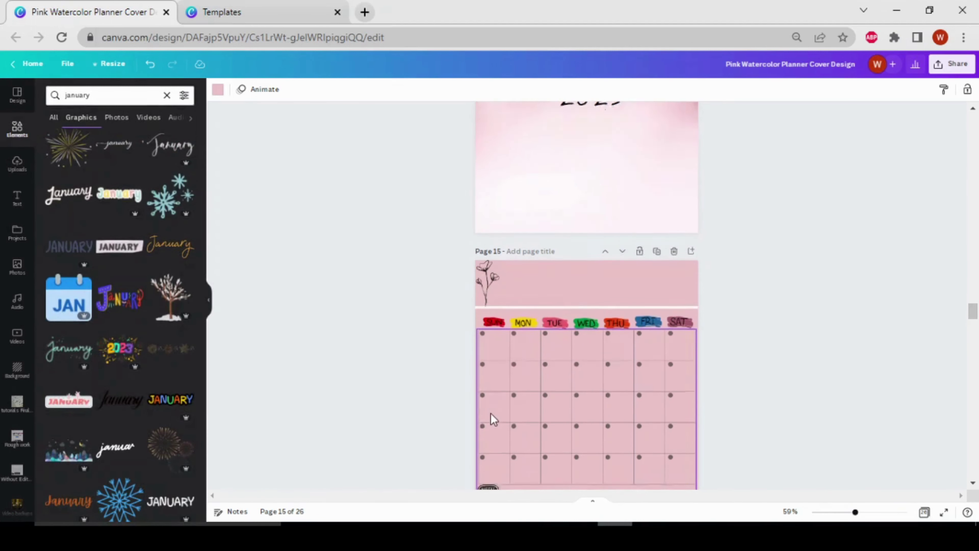
{"action": "left_click", "coordinate": [131, 404]}
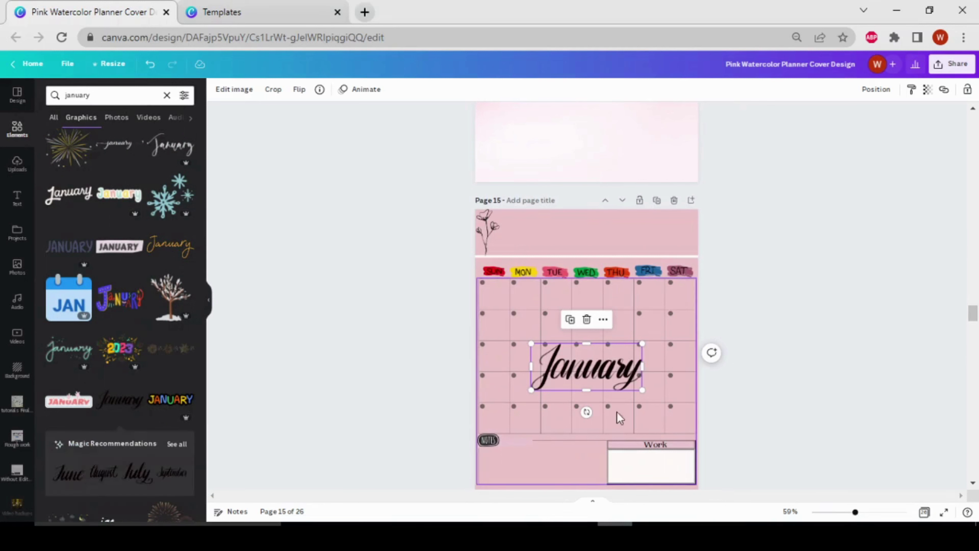
{"action": "left_click_drag", "start_coordinate": [601, 380], "coordinate": [586, 247]}
Step: Add the matching "February" lettering from the January graphic's magic recommendations and place it in page 16's header
{"action": "scroll", "coordinate": [656, 340], "scroll_direction": "down", "scroll_amount": 5}
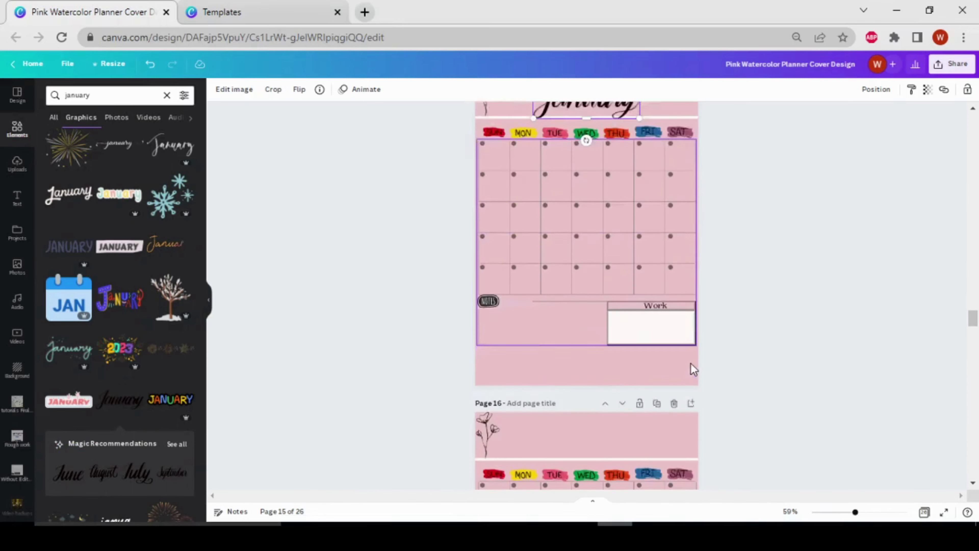
{"action": "scroll", "coordinate": [688, 360], "scroll_direction": "up", "scroll_amount": 5}
{"action": "scroll", "coordinate": [688, 356], "scroll_direction": "down", "scroll_amount": 5}
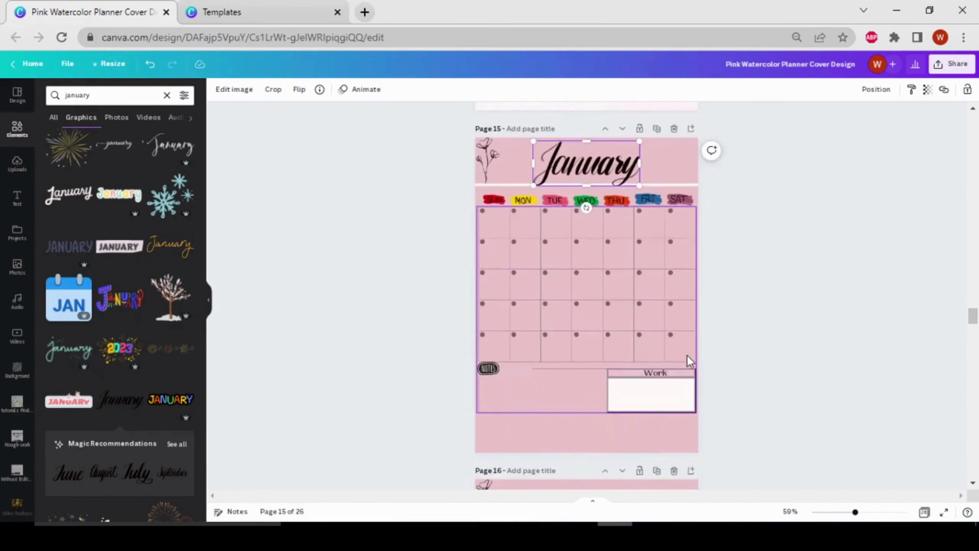
{"action": "scroll", "coordinate": [688, 360], "scroll_direction": "down", "scroll_amount": 2}
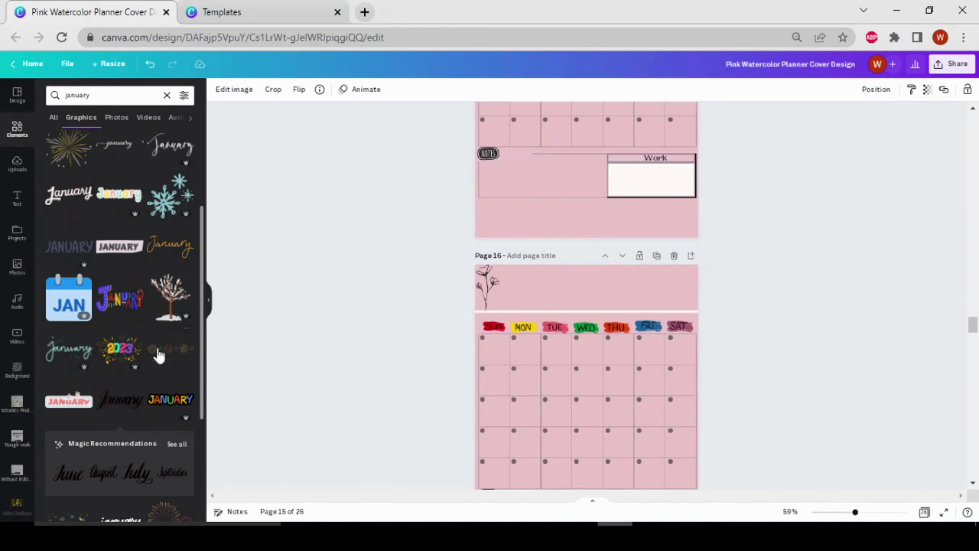
{"action": "scroll", "coordinate": [151, 397], "scroll_direction": "down", "scroll_amount": 2}
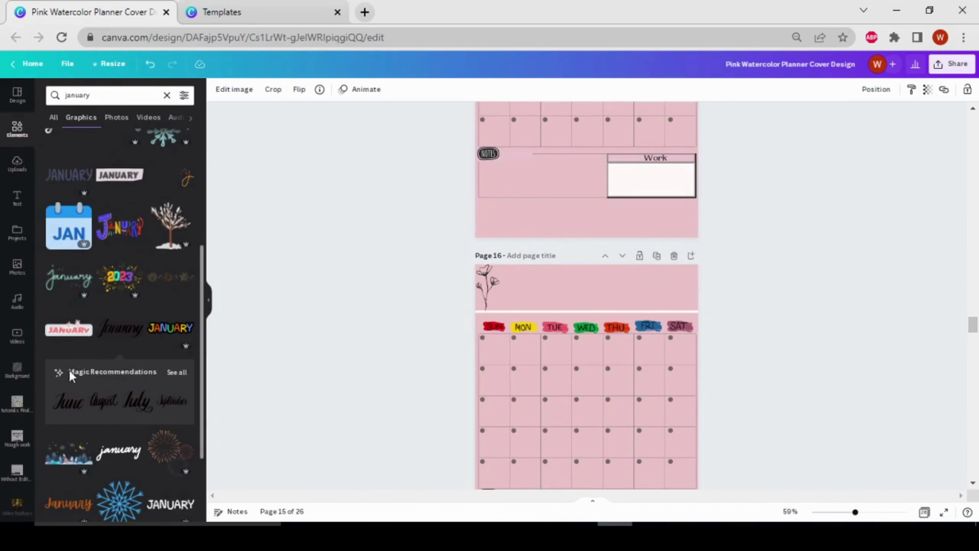
{"action": "left_click", "coordinate": [177, 373]}
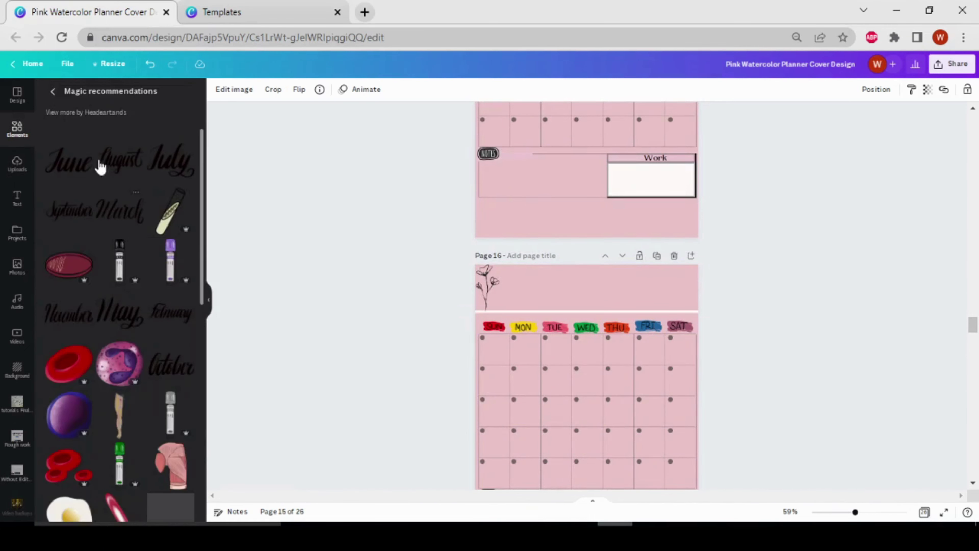
{"action": "left_click", "coordinate": [184, 321]}
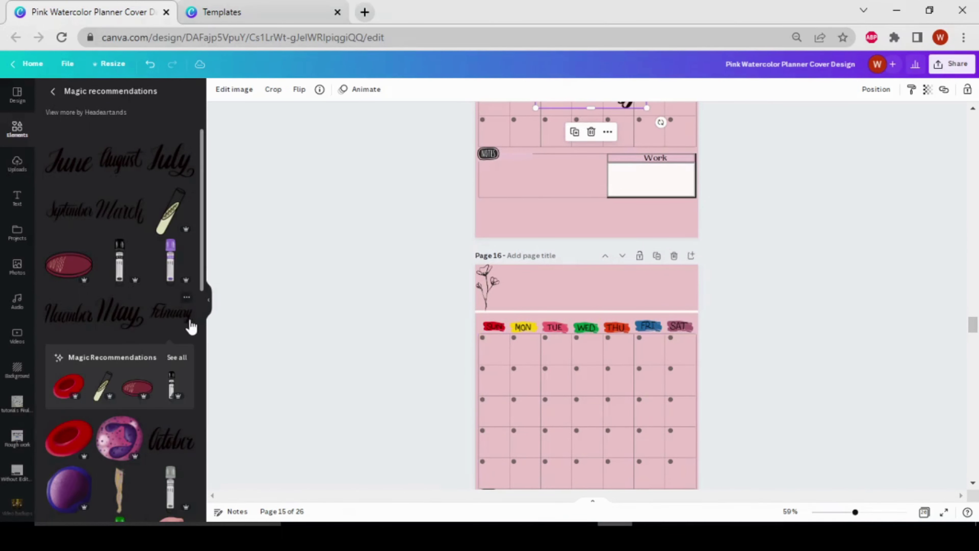
{"action": "scroll", "coordinate": [560, 176], "scroll_direction": "up", "scroll_amount": 2}
{"action": "left_click_drag", "start_coordinate": [579, 157], "coordinate": [567, 359]}
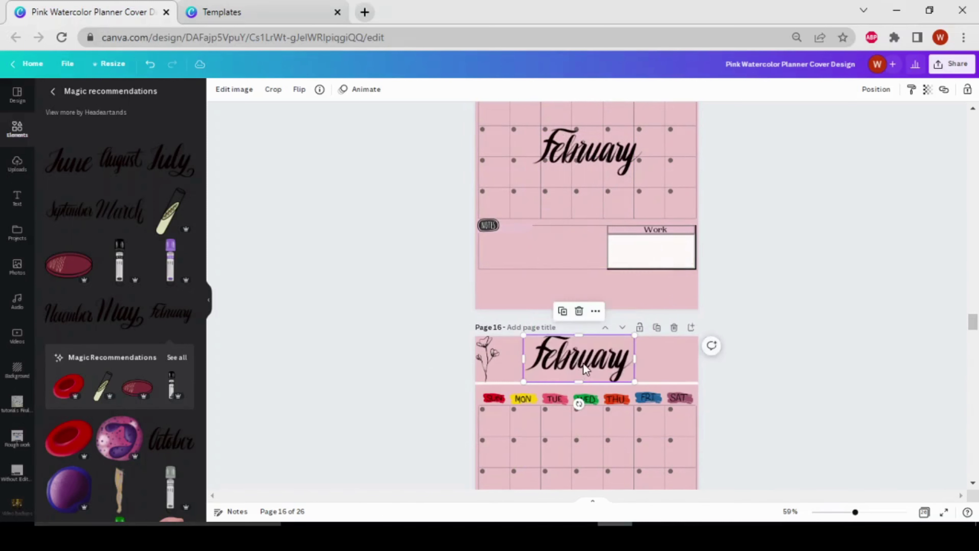
Step: Delete the stray "February" lettering from page 15 and adjust the position of page 16's "February" title
{"action": "left_click", "coordinate": [603, 165]}
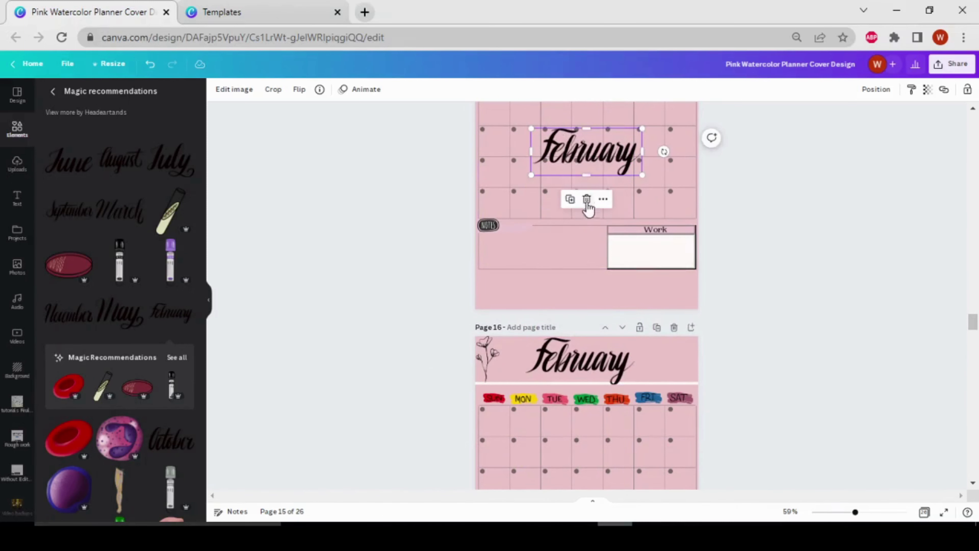
{"action": "left_click", "coordinate": [590, 203]}
{"action": "left_click", "coordinate": [590, 364]}
{"action": "left_click_drag", "start_coordinate": [590, 365], "coordinate": [587, 364]}
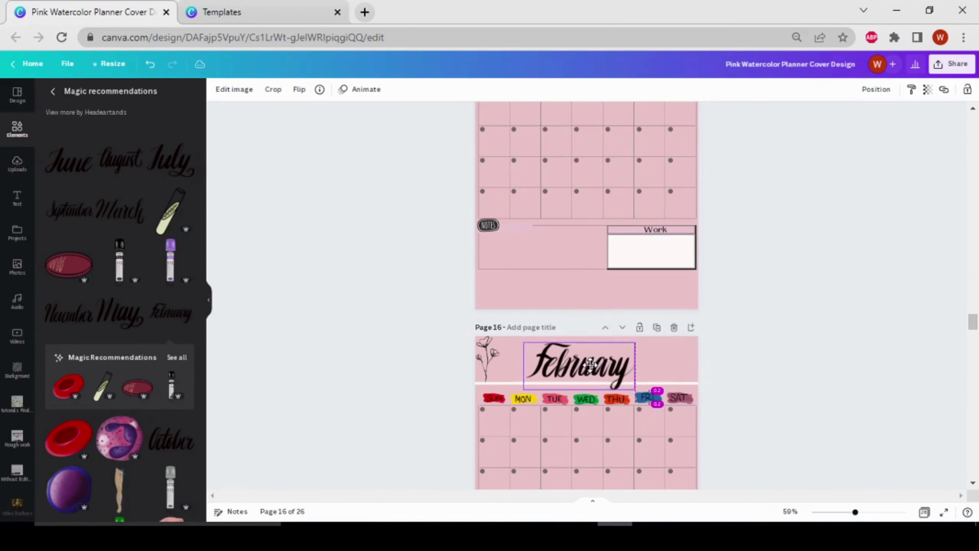
Step: Add the matching black script "March" lettering to page 17 and place it in the middle of the header
{"action": "scroll", "coordinate": [683, 405], "scroll_direction": "down", "scroll_amount": 9}
{"action": "left_click", "coordinate": [605, 371]}
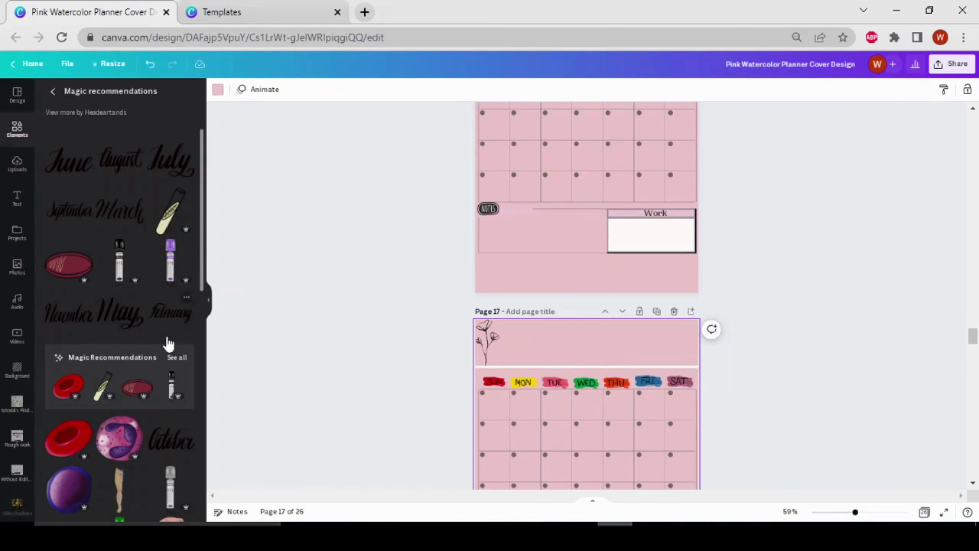
{"action": "left_click", "coordinate": [133, 226]}
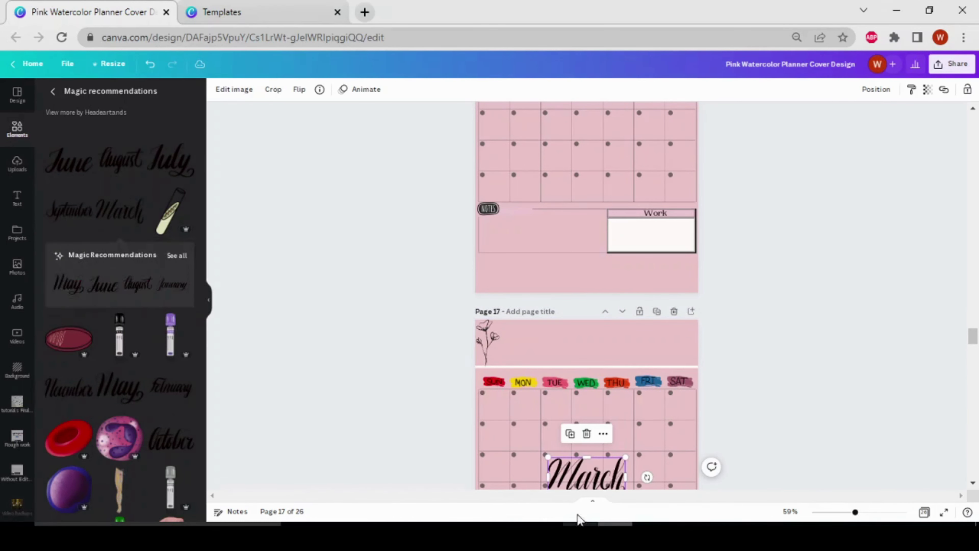
{"action": "left_click_drag", "start_coordinate": [611, 483], "coordinate": [604, 354]}
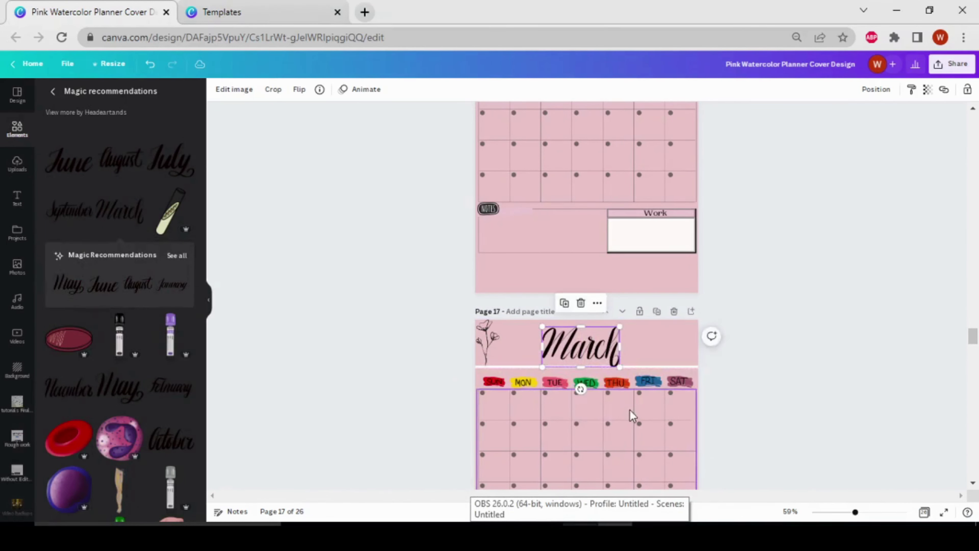
Step: Go to page 18 and search the graphics for "april"
{"action": "scroll", "coordinate": [633, 411], "scroll_direction": "down", "scroll_amount": 4}
{"action": "scroll", "coordinate": [632, 411], "scroll_direction": "down", "scroll_amount": 5}
{"action": "left_click", "coordinate": [586, 332]}
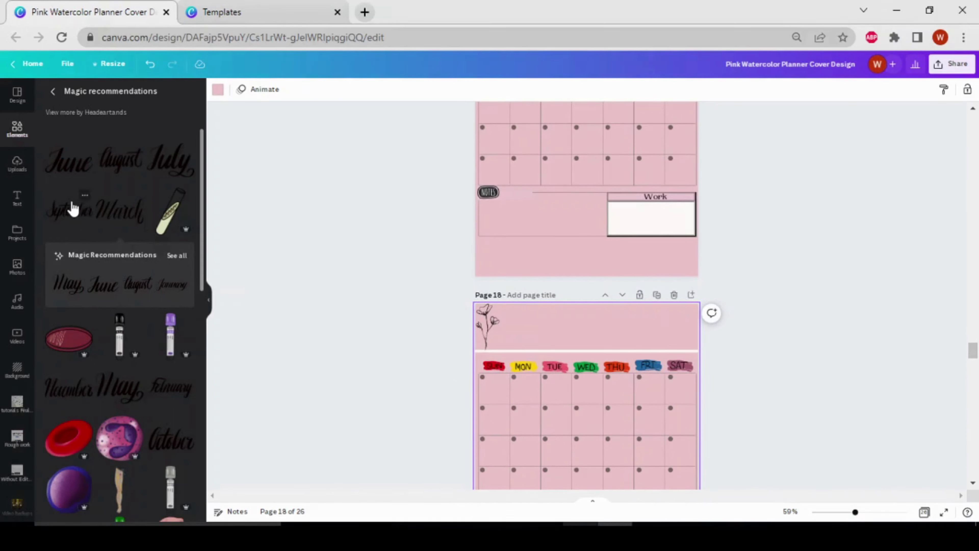
{"action": "key", "text": "Escape"}
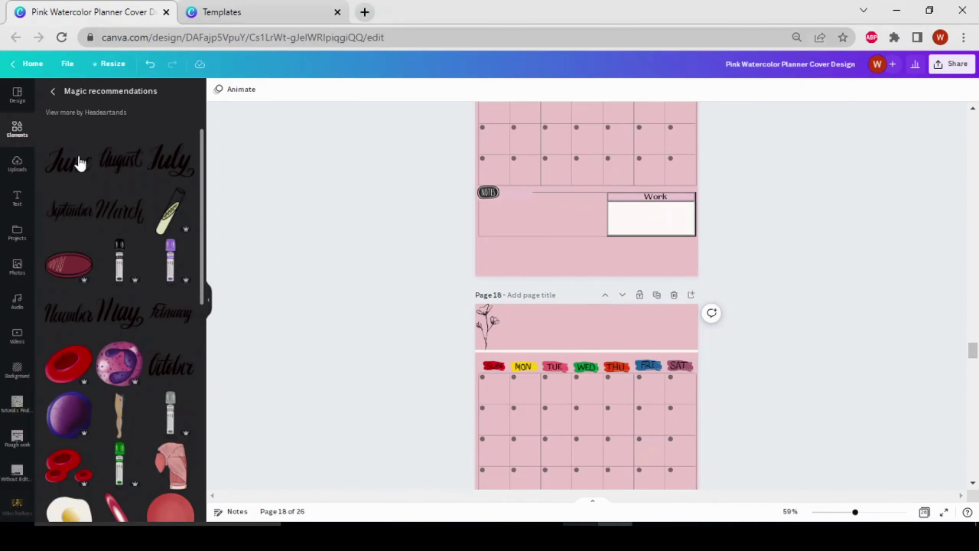
{"action": "scroll", "coordinate": [212, 247], "scroll_direction": "up", "scroll_amount": 6}
{"action": "scroll", "coordinate": [210, 242], "scroll_direction": "down", "scroll_amount": 8}
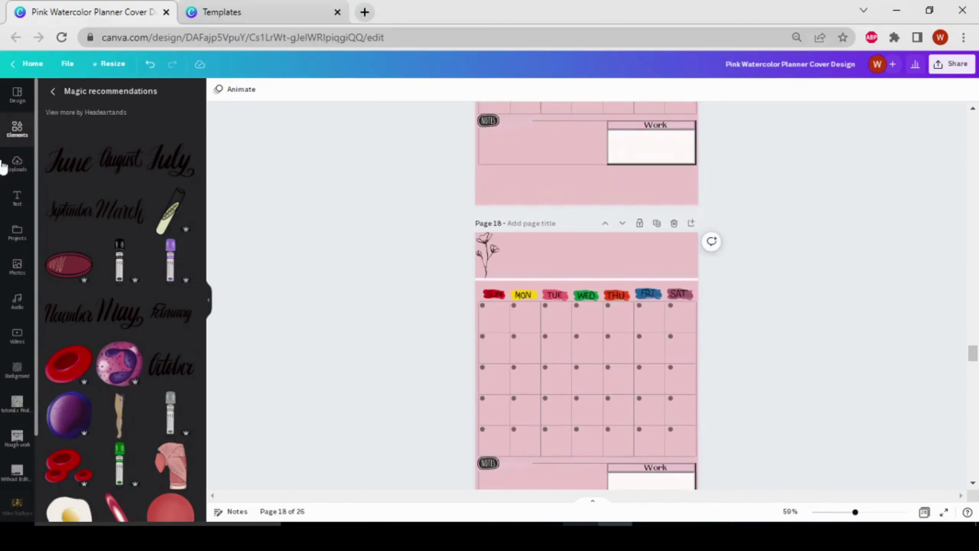
{"action": "left_click", "coordinate": [17, 128]}
{"action": "left_click", "coordinate": [104, 94]}
{"action": "type", "text": "april"}
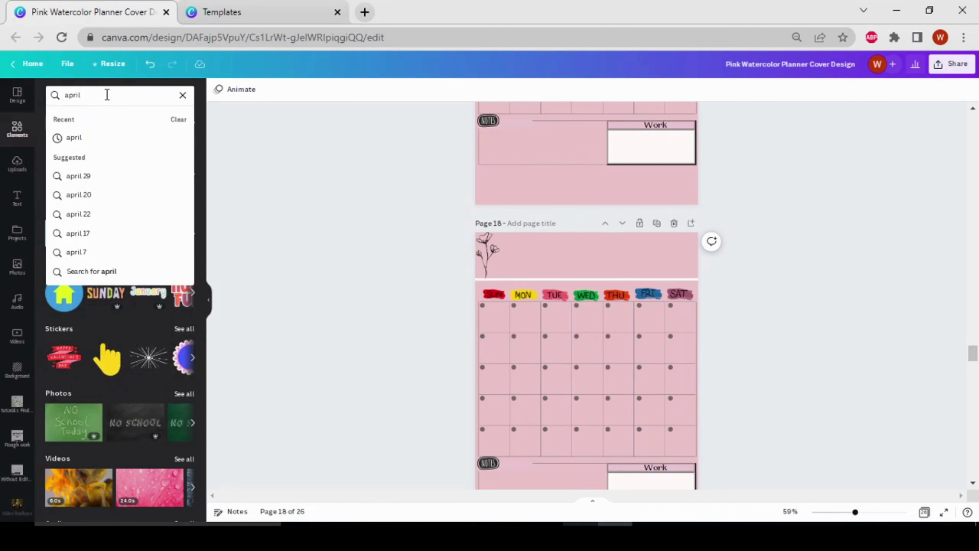
{"action": "key", "text": "Return"}
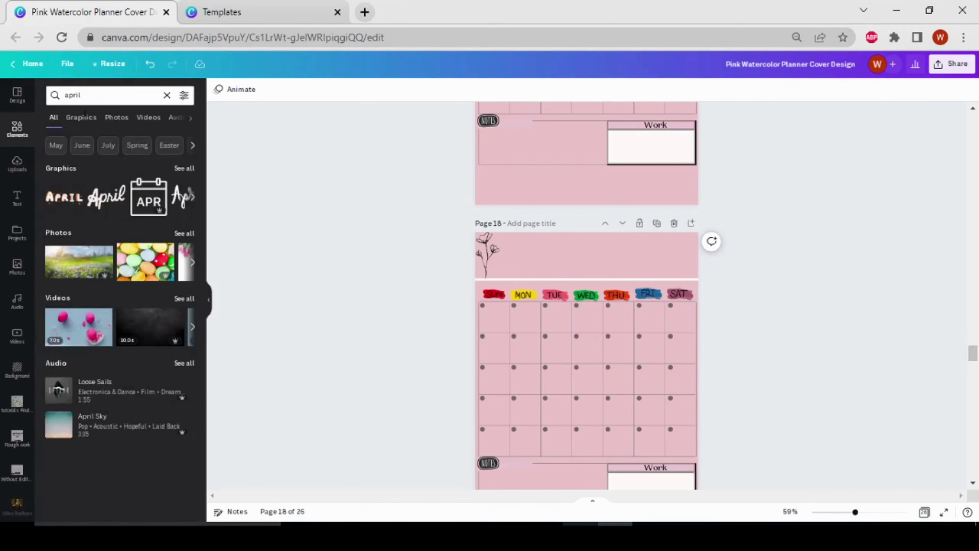
{"action": "left_click", "coordinate": [186, 169]}
Step: Add the black script "April" handwritten lettering to page 18 and place it in the middle of the header
{"action": "scroll", "coordinate": [186, 173], "scroll_direction": "down", "scroll_amount": 4}
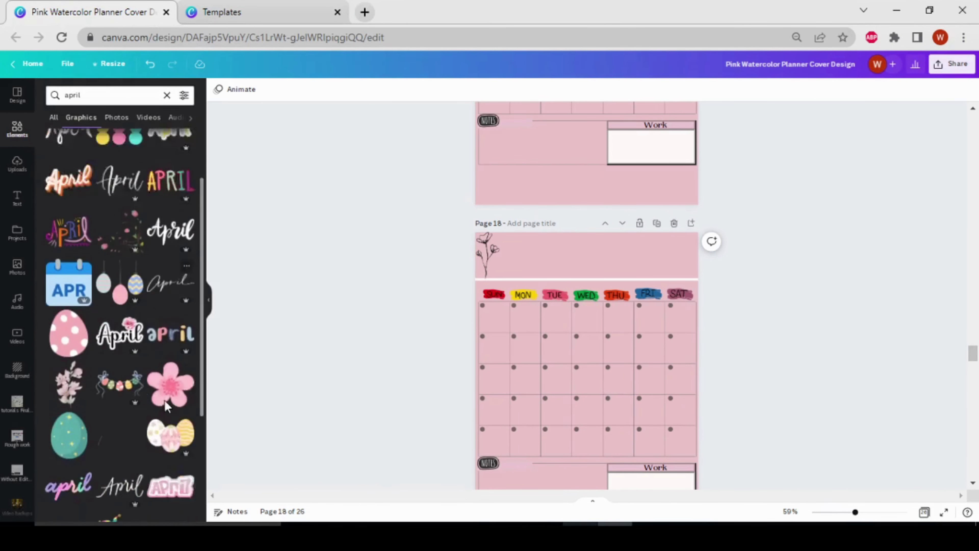
{"action": "scroll", "coordinate": [623, 435], "scroll_direction": "down", "scroll_amount": 2}
{"action": "left_click", "coordinate": [586, 189]}
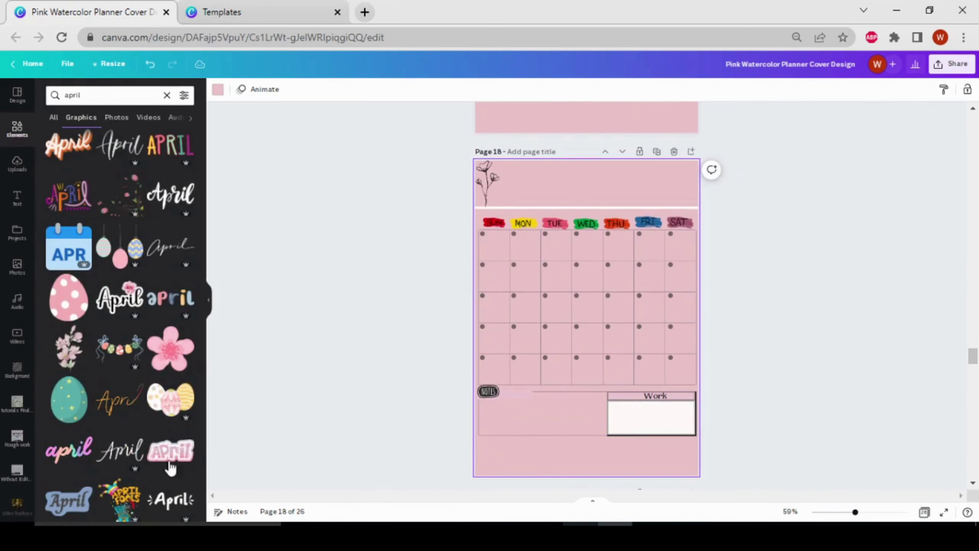
{"action": "scroll", "coordinate": [150, 480], "scroll_direction": "down", "scroll_amount": 3}
{"action": "scroll", "coordinate": [150, 480], "scroll_direction": "down", "scroll_amount": 3}
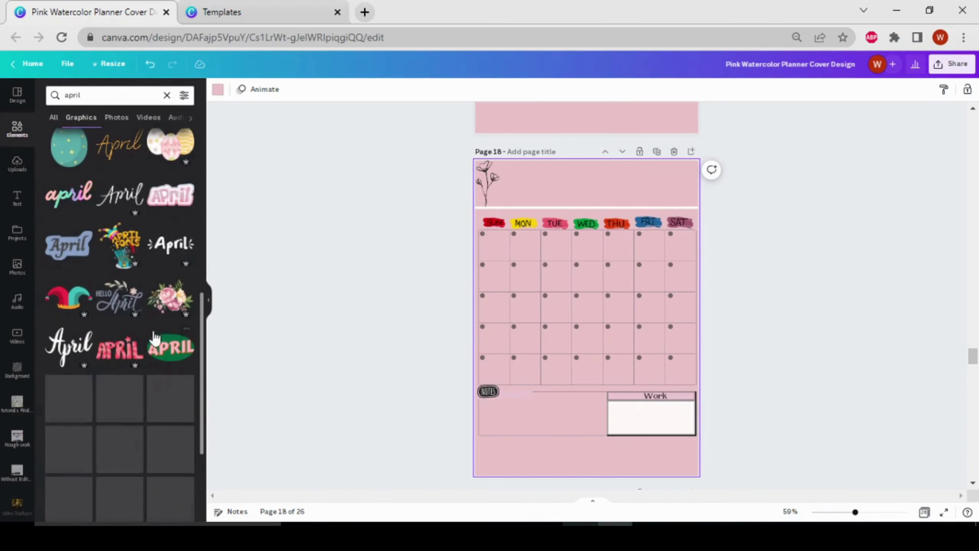
{"action": "left_click", "coordinate": [126, 462]}
{"action": "left_click_drag", "start_coordinate": [590, 320], "coordinate": [583, 192]}
Step: Show more graphics like the "April" handwritten lettering to find the matching month titles
{"action": "scroll", "coordinate": [583, 192], "scroll_direction": "up", "scroll_amount": 2}
{"action": "scroll", "coordinate": [137, 297], "scroll_direction": "down", "scroll_amount": 4}
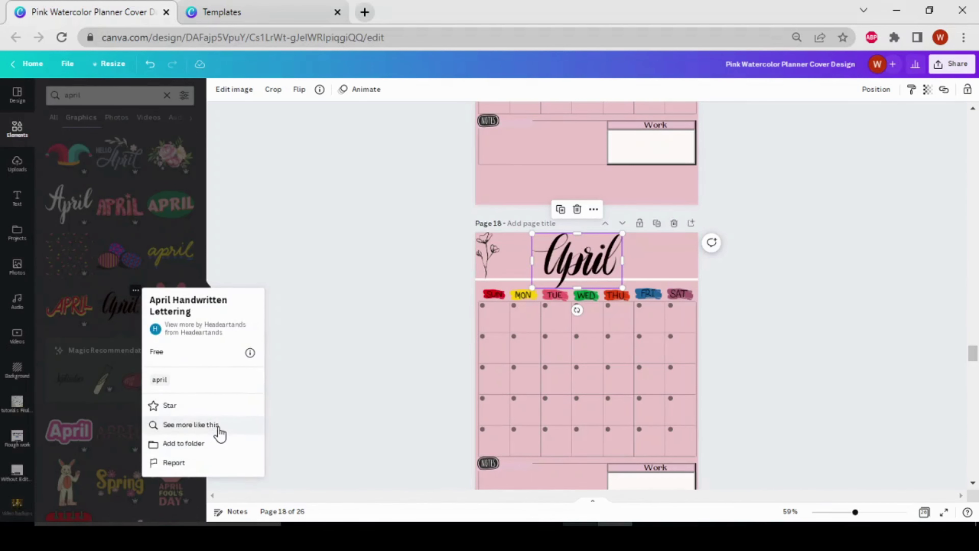
{"action": "left_click", "coordinate": [219, 429]}
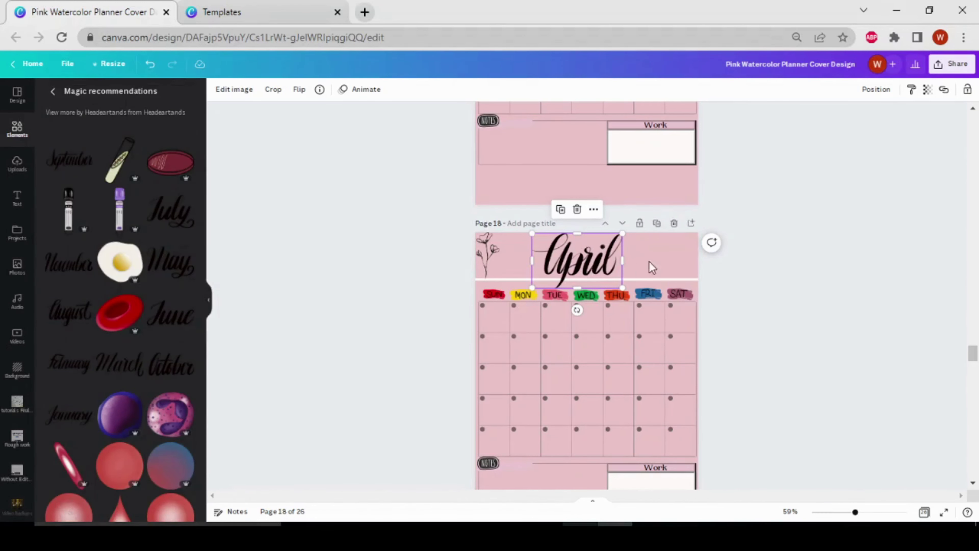
Step: Add the matching "May" lettering from the magic recommendations and place it in the middle of page 19's header
{"action": "scroll", "coordinate": [601, 448], "scroll_direction": "down", "scroll_amount": 4}
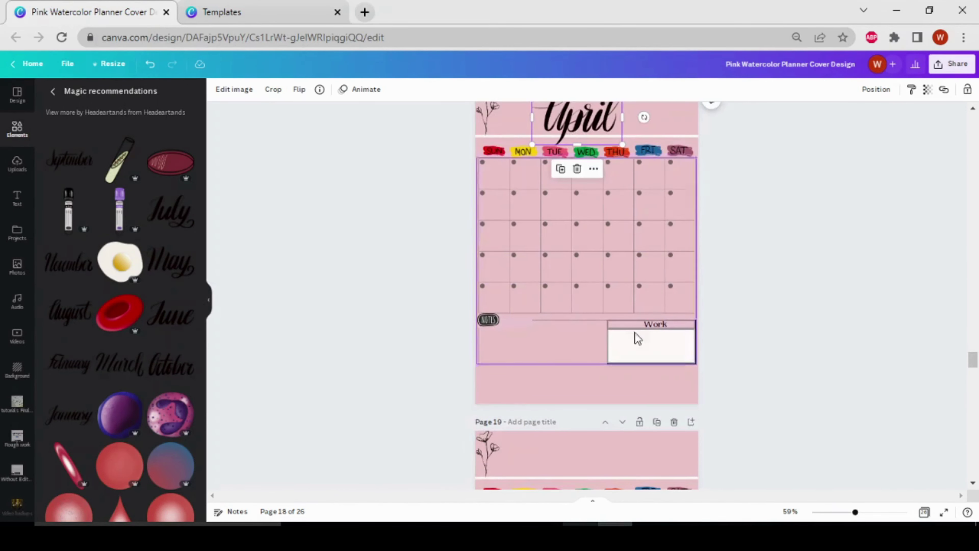
{"action": "scroll", "coordinate": [652, 335], "scroll_direction": "down", "scroll_amount": 2}
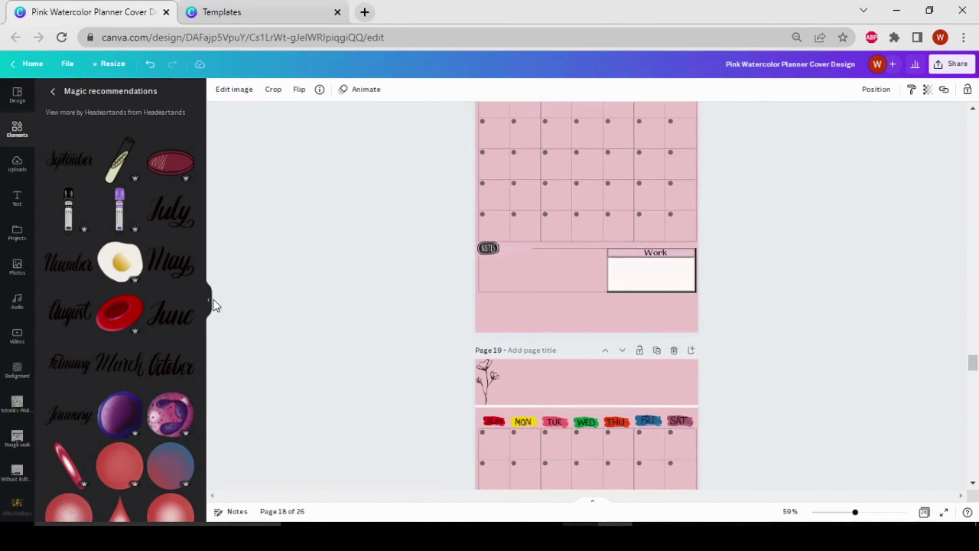
{"action": "left_click", "coordinate": [180, 275]}
{"action": "left_click_drag", "start_coordinate": [578, 171], "coordinate": [569, 386]}
{"action": "scroll", "coordinate": [578, 347], "scroll_direction": "down", "scroll_amount": 4}
{"action": "left_click_drag", "start_coordinate": [579, 251], "coordinate": [581, 251]}
Step: Add the matching black script "June" lettering to page 20 and place it in the middle of the header
{"action": "scroll", "coordinate": [621, 382], "scroll_direction": "down", "scroll_amount": 8}
{"action": "left_click", "coordinate": [596, 330]}
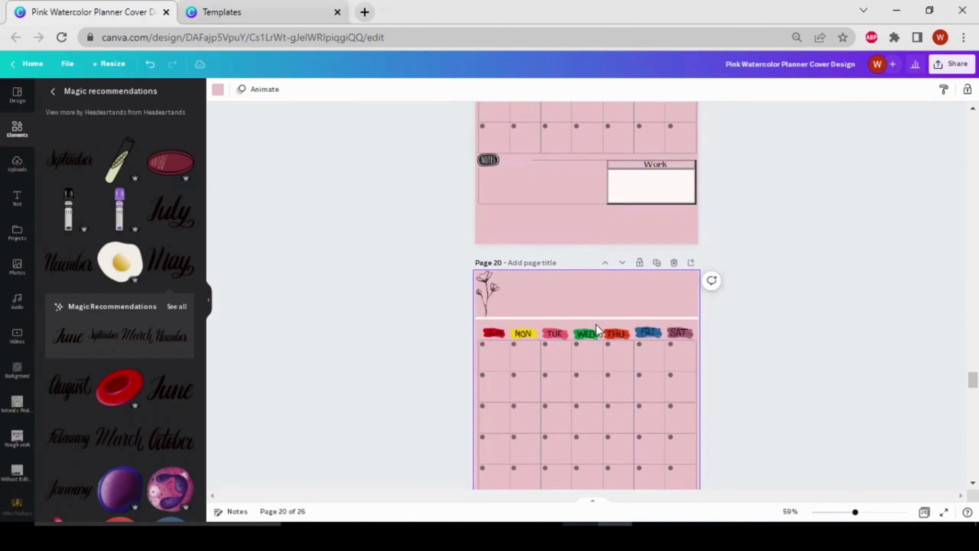
{"action": "left_click", "coordinate": [163, 404]}
{"action": "left_click_drag", "start_coordinate": [599, 440], "coordinate": [595, 309]}
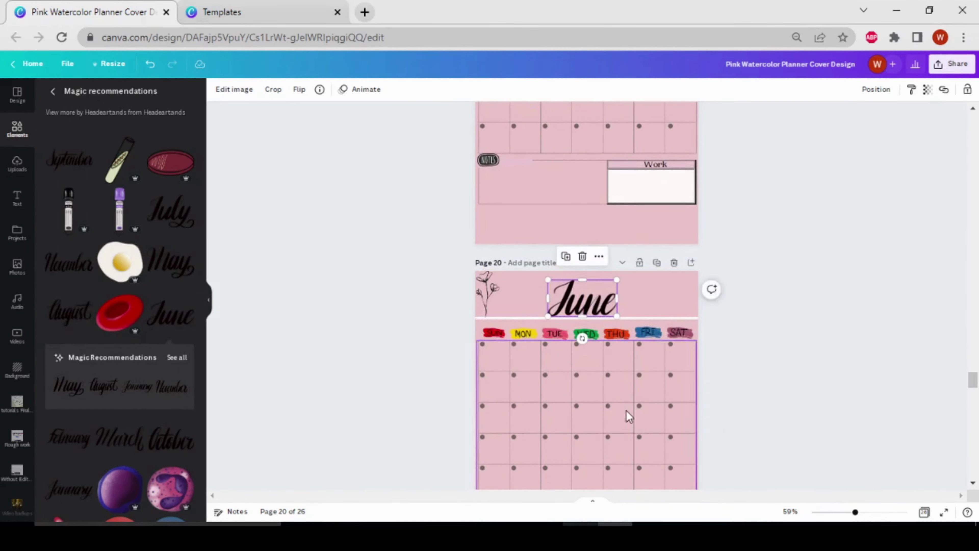
Step: Add the matching "July" lettering to page 21, shrink it to fit and place it in the middle of the header
{"action": "scroll", "coordinate": [626, 411], "scroll_direction": "down", "scroll_amount": 5}
{"action": "left_click", "coordinate": [613, 421]}
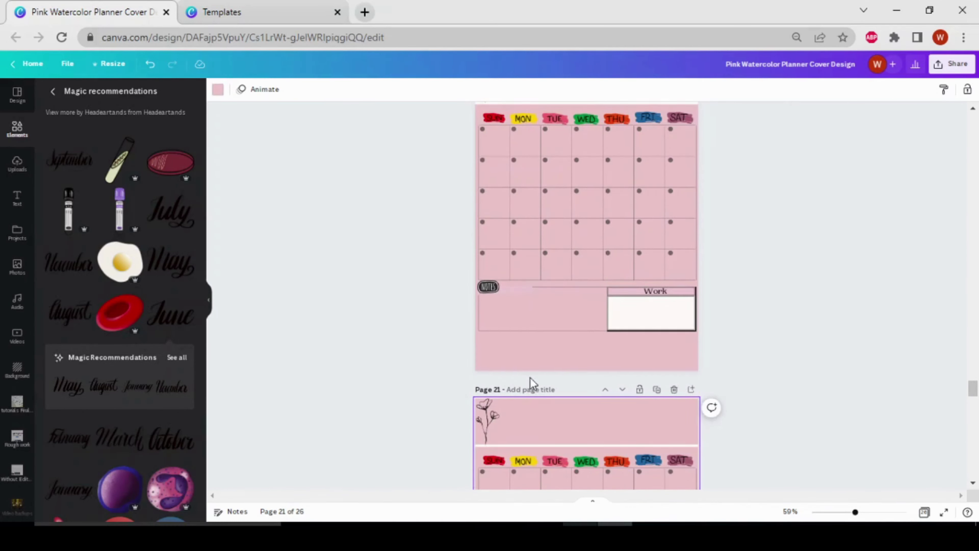
{"action": "scroll", "coordinate": [523, 379], "scroll_direction": "down", "scroll_amount": 3}
{"action": "left_click", "coordinate": [170, 211]}
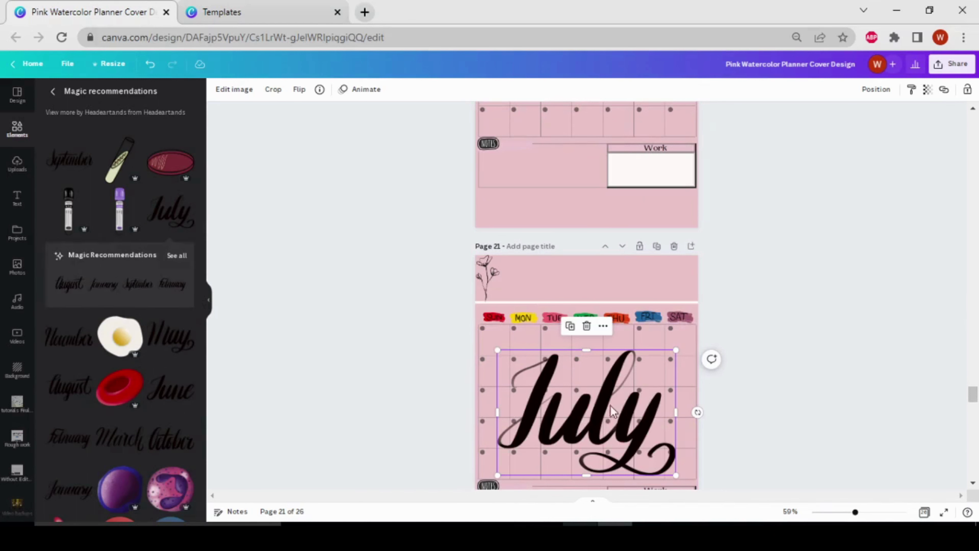
{"action": "left_click_drag", "start_coordinate": [674, 350], "coordinate": [596, 410]}
{"action": "left_click_drag", "start_coordinate": [550, 459], "coordinate": [591, 308]}
{"action": "left_click_drag", "start_coordinate": [626, 262], "coordinate": [586, 281]}
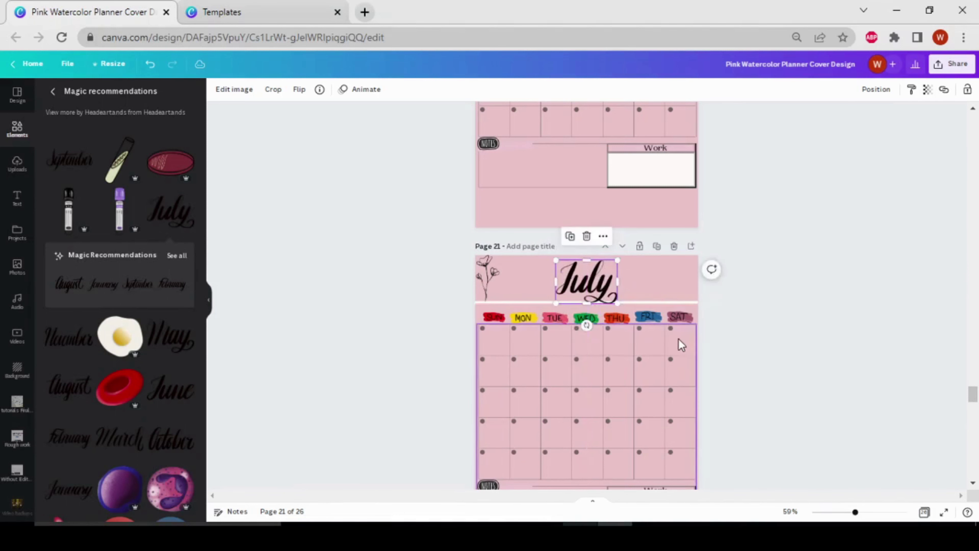
Step: Go to page 22 and select it as the target for the next month's lettering
{"action": "scroll", "coordinate": [681, 345], "scroll_direction": "down", "scroll_amount": 9}
{"action": "left_click", "coordinate": [612, 252]}
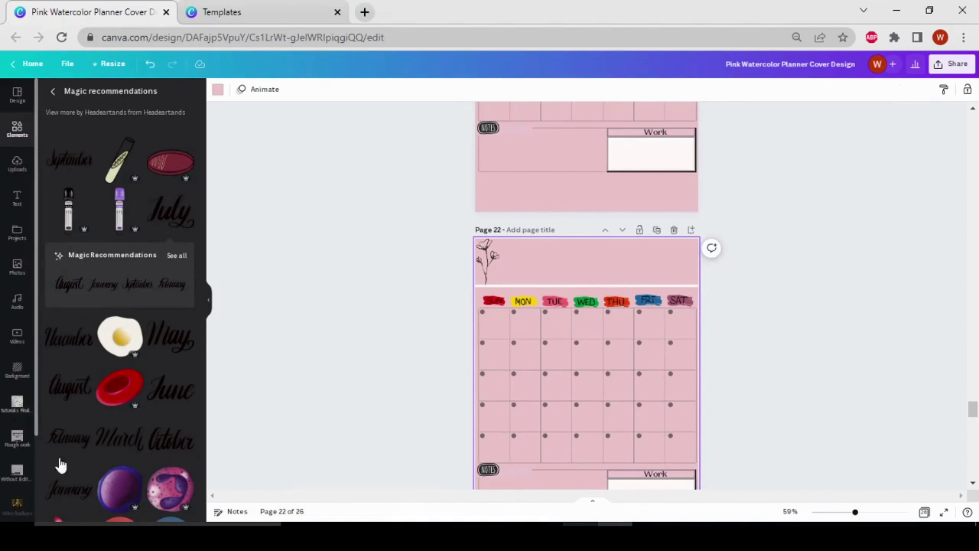
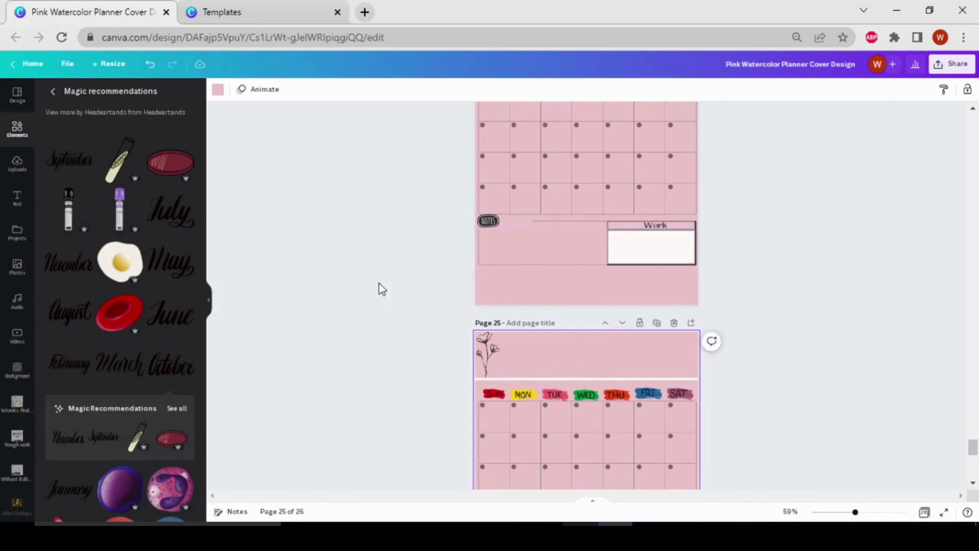
Step: Place the matching black script "November" lettering in page 25's header
{"action": "left_click_drag", "start_coordinate": [58, 273], "coordinate": [595, 350]}
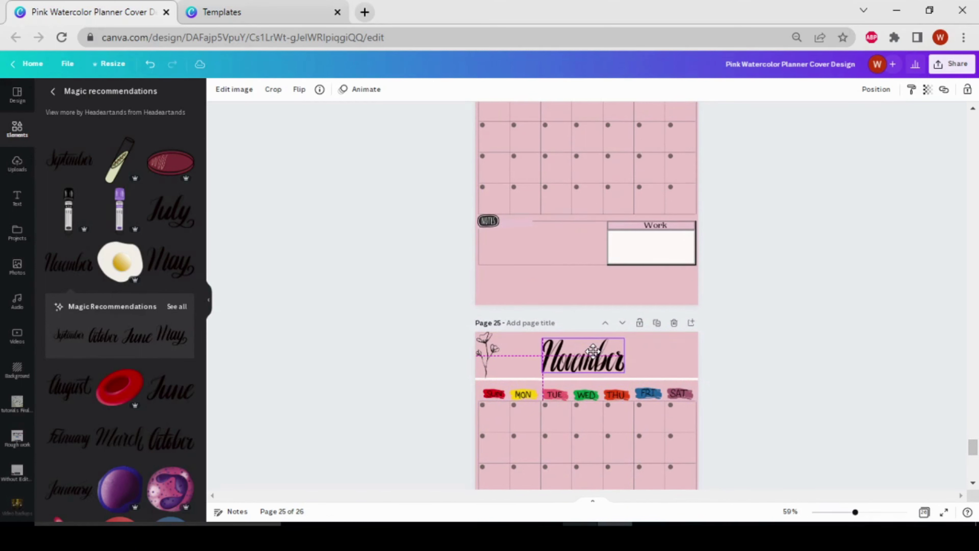
Step: Go to page 26, look through the recommended lettering for the last month, and search the graphics for "december"
{"action": "scroll", "coordinate": [617, 403], "scroll_direction": "down", "scroll_amount": 5}
{"action": "scroll", "coordinate": [591, 461], "scroll_direction": "down", "scroll_amount": 4}
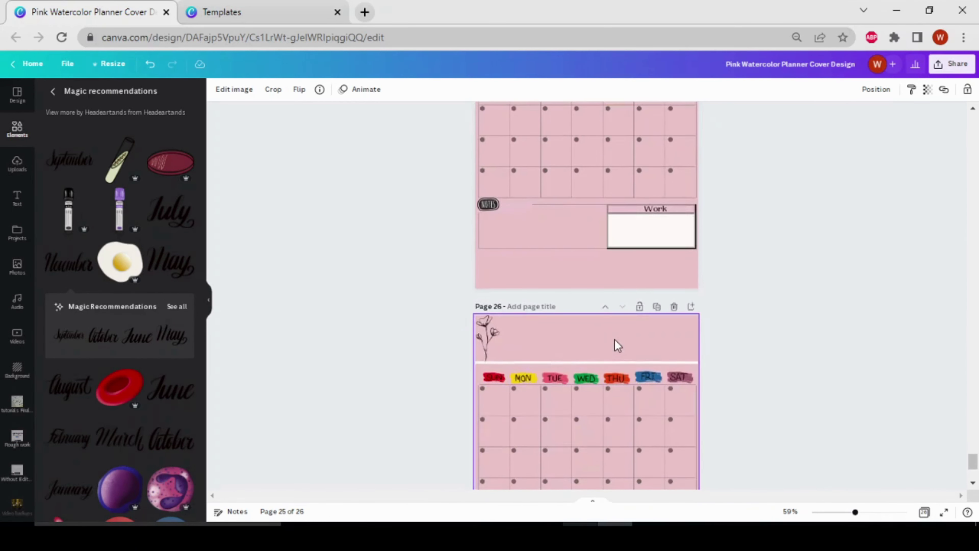
{"action": "left_click", "coordinate": [614, 343]}
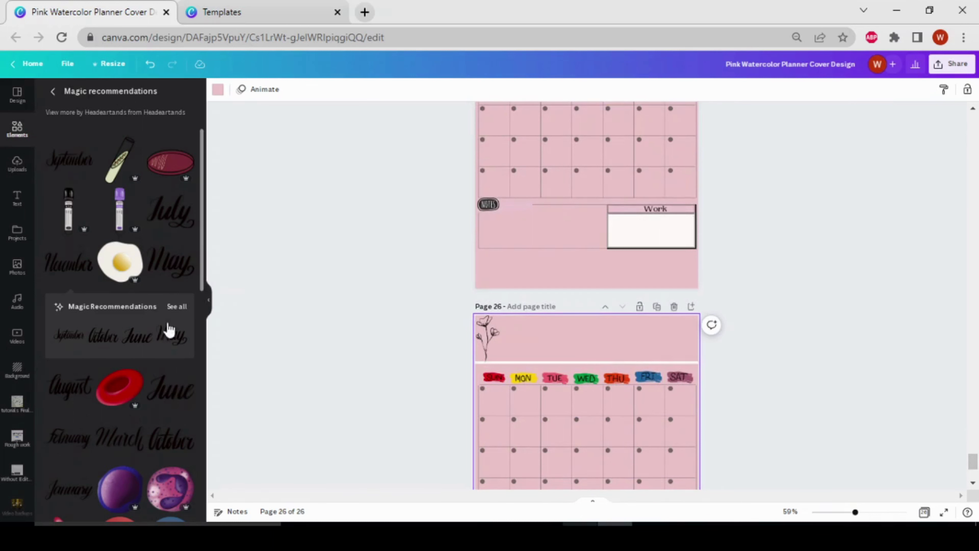
{"action": "scroll", "coordinate": [176, 380], "scroll_direction": "down", "scroll_amount": 1}
{"action": "scroll", "coordinate": [175, 380], "scroll_direction": "down", "scroll_amount": 2}
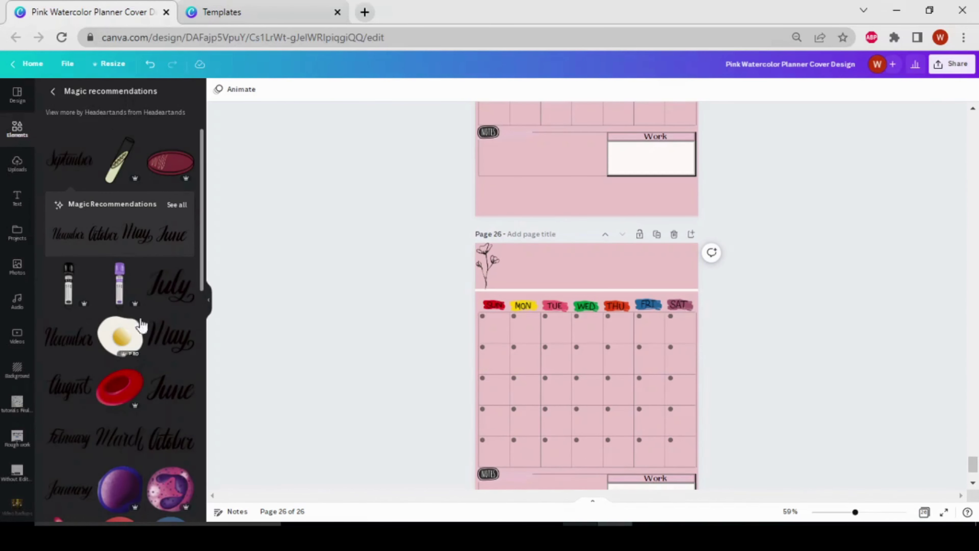
{"action": "left_click", "coordinate": [23, 140]}
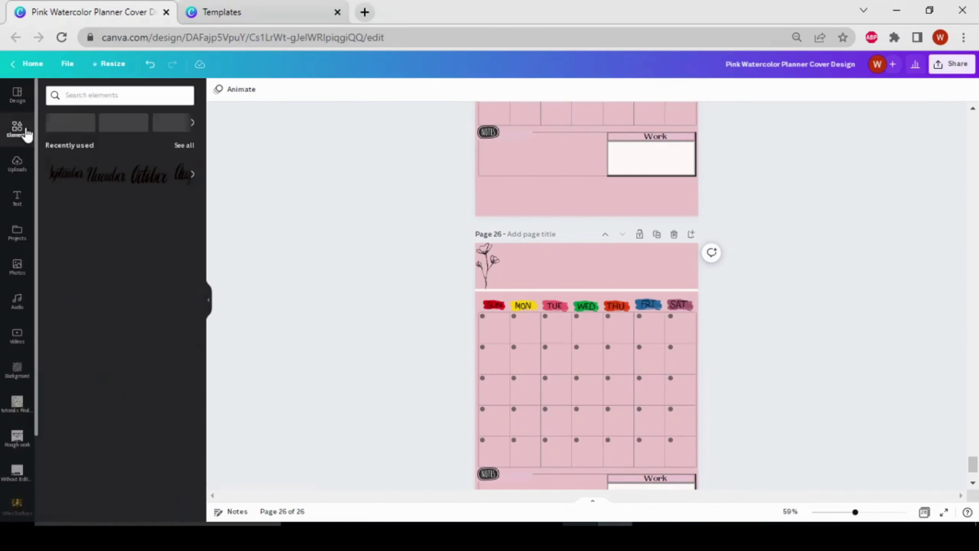
{"action": "left_click", "coordinate": [94, 94]}
{"action": "type", "text": "dece"}
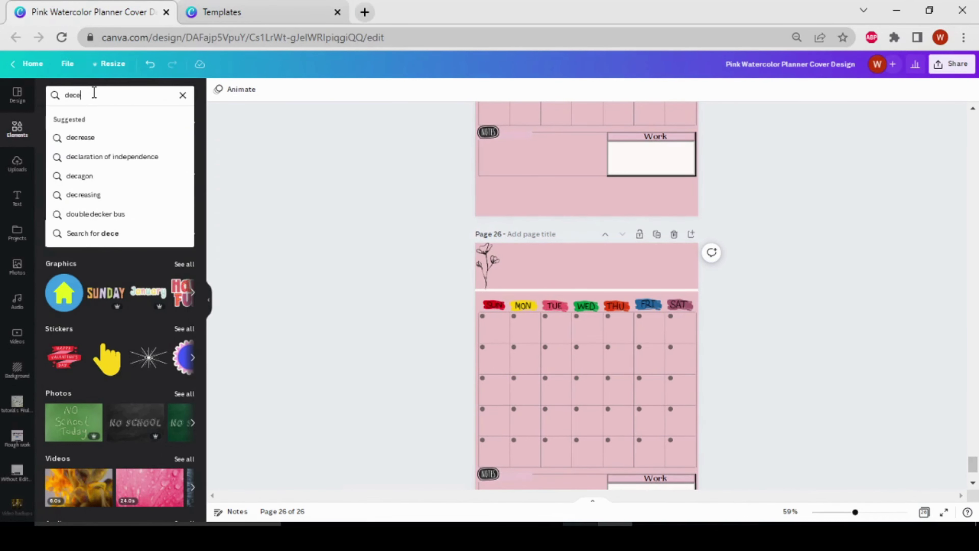
{"action": "type", "text": "mber"}
{"action": "key", "text": "Return"}
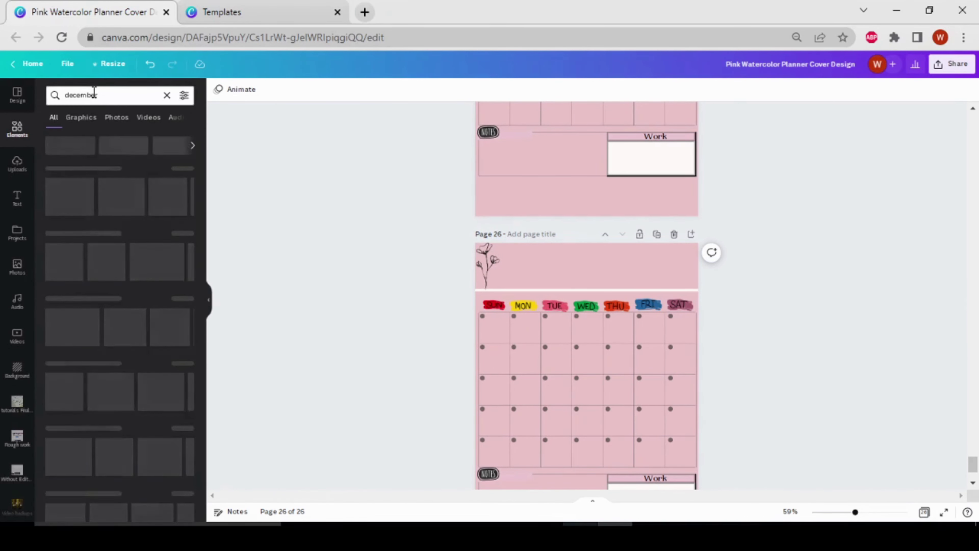
{"action": "left_click", "coordinate": [82, 118]}
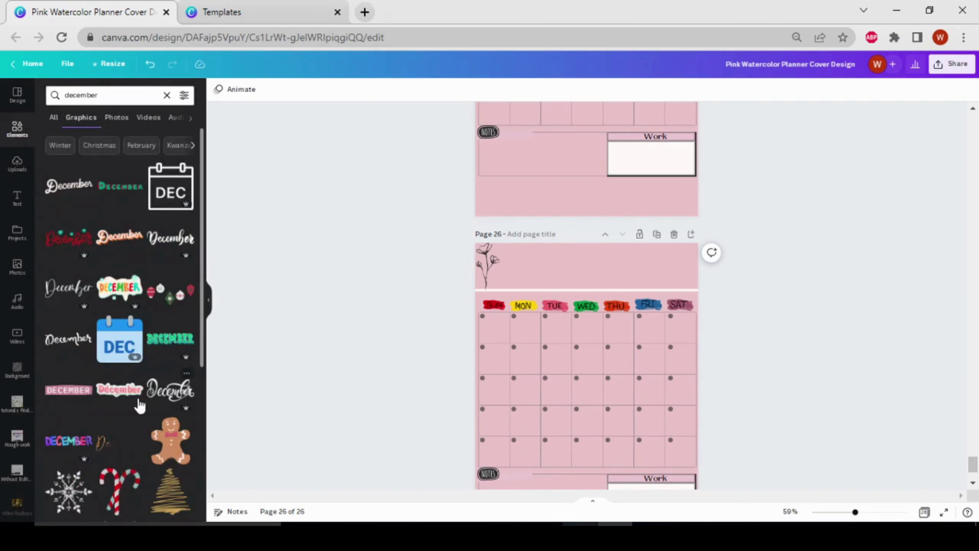
Step: Add the black script "December" lettering to page 26, shrink it and place it in the middle of the header
{"action": "scroll", "coordinate": [139, 403], "scroll_direction": "down", "scroll_amount": 5}
{"action": "scroll", "coordinate": [144, 406], "scroll_direction": "down", "scroll_amount": 8}
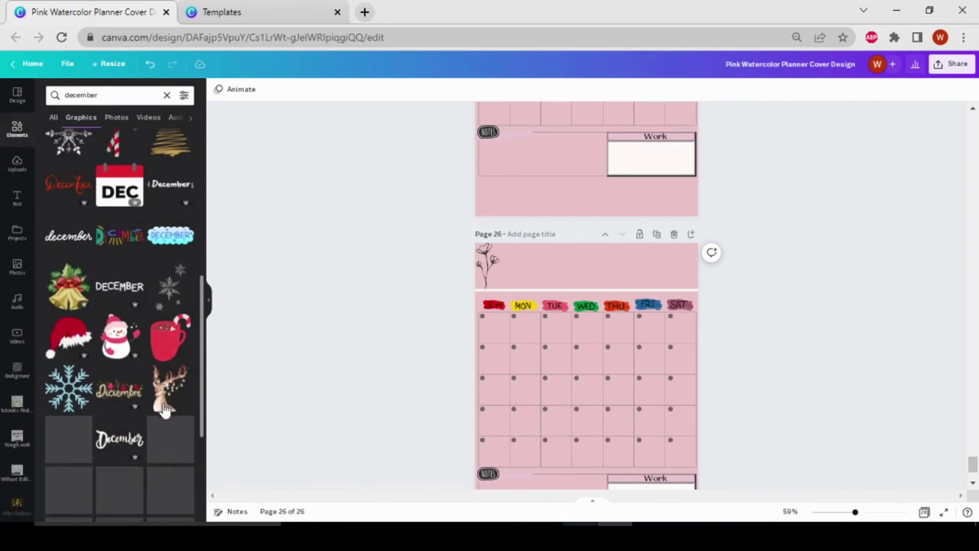
{"action": "scroll", "coordinate": [135, 436], "scroll_direction": "down", "scroll_amount": 5}
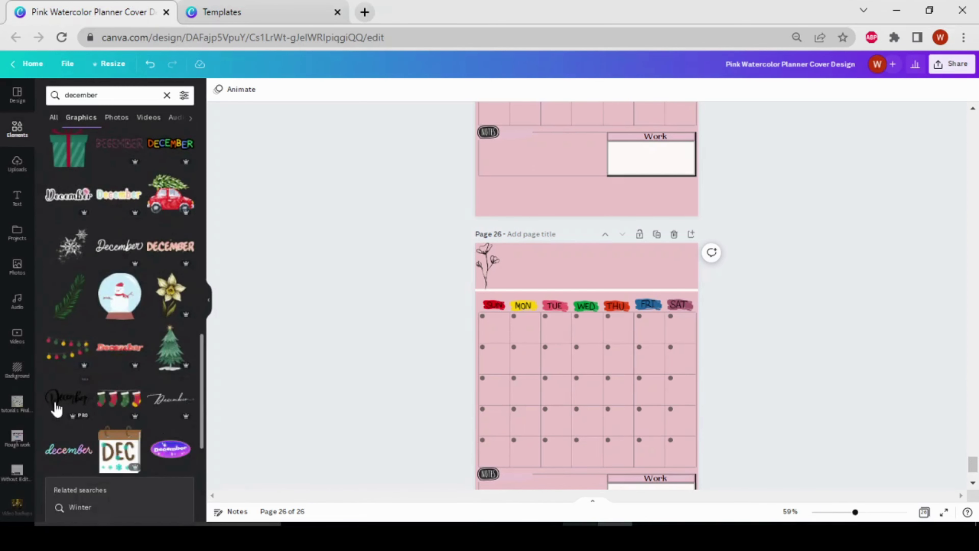
{"action": "left_click", "coordinate": [62, 403]}
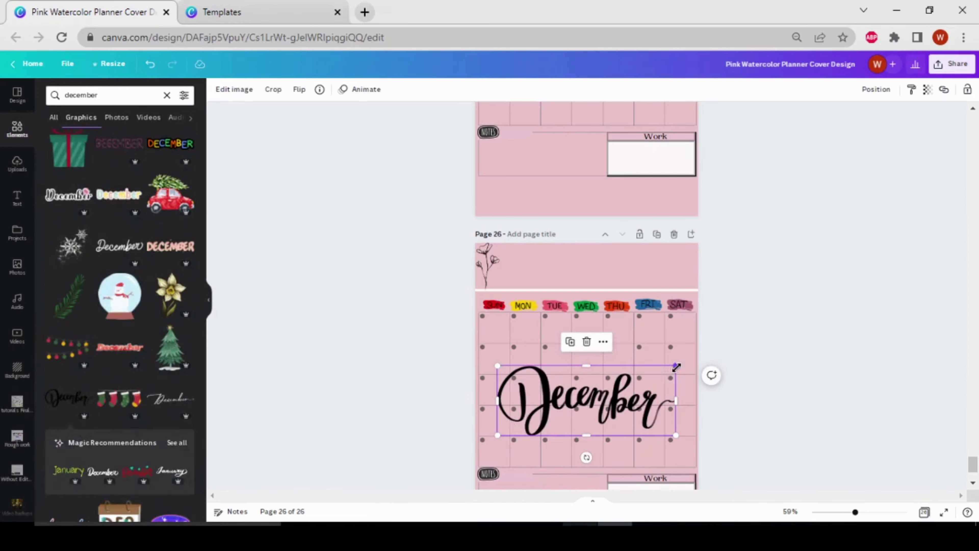
{"action": "left_click_drag", "start_coordinate": [677, 366], "coordinate": [598, 395]}
{"action": "scroll", "coordinate": [120, 402], "scroll_direction": "down", "scroll_amount": 2}
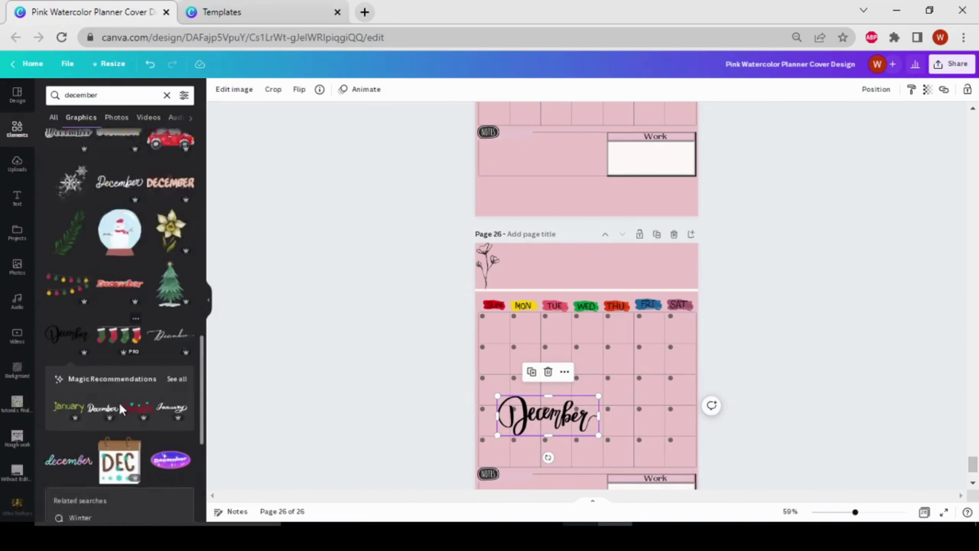
{"action": "scroll", "coordinate": [119, 403], "scroll_direction": "down", "scroll_amount": 5}
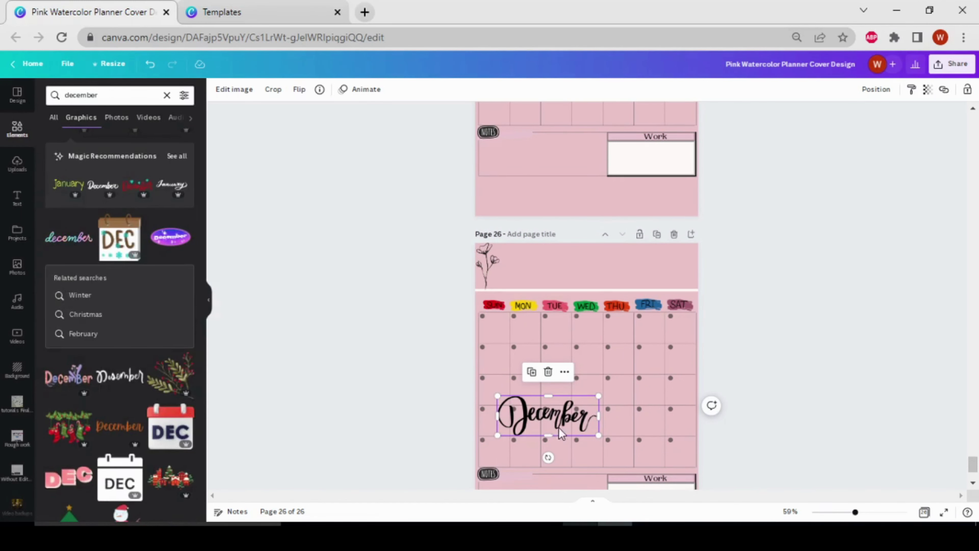
{"action": "left_click_drag", "start_coordinate": [559, 428], "coordinate": [592, 288]}
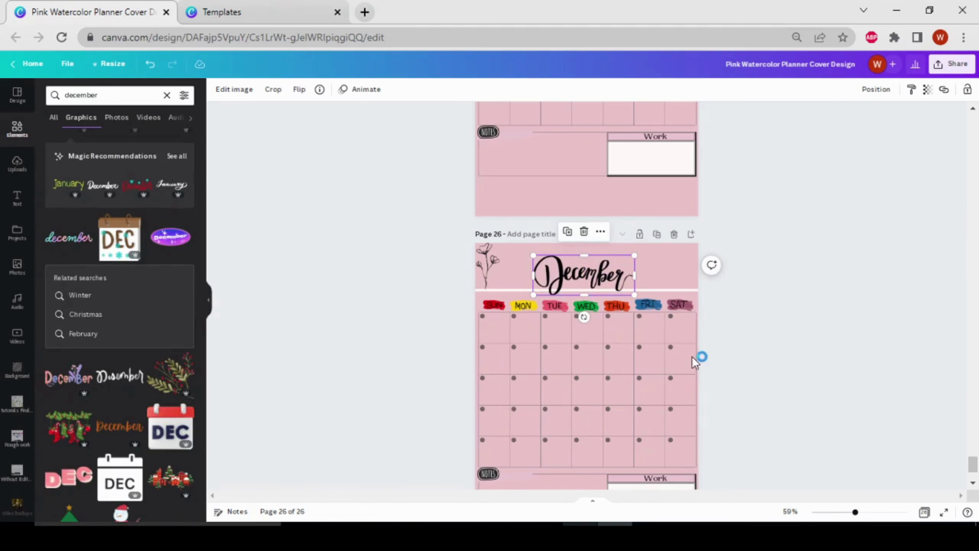
Step: Look back over the month pages and download all 26 pages of the planner as PDF Standard
{"action": "scroll", "coordinate": [688, 357], "scroll_direction": "up", "scroll_amount": 15}
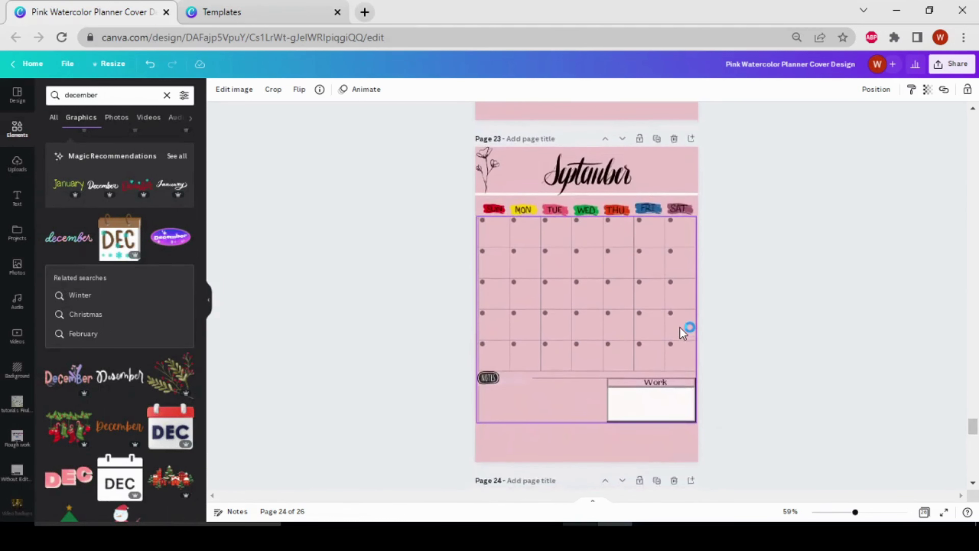
{"action": "scroll", "coordinate": [680, 326], "scroll_direction": "up", "scroll_amount": 5}
{"action": "scroll", "coordinate": [682, 333], "scroll_direction": "up", "scroll_amount": 10}
{"action": "left_click", "coordinate": [952, 64]}
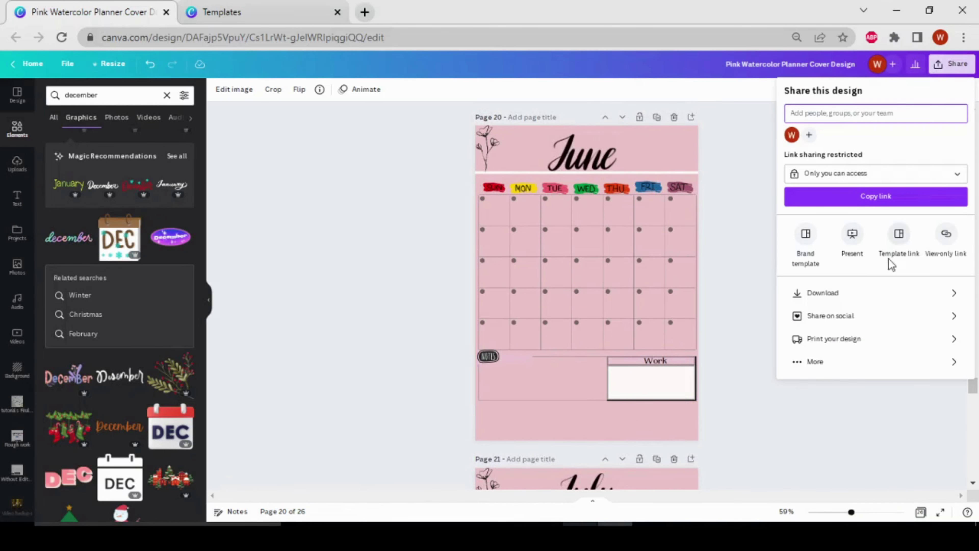
{"action": "left_click", "coordinate": [852, 294]}
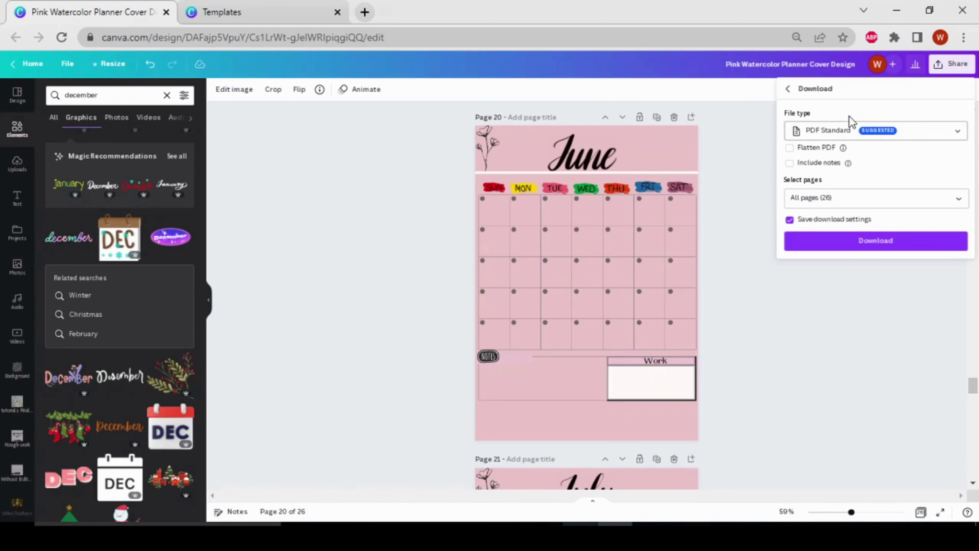
{"action": "left_click", "coordinate": [932, 249]}
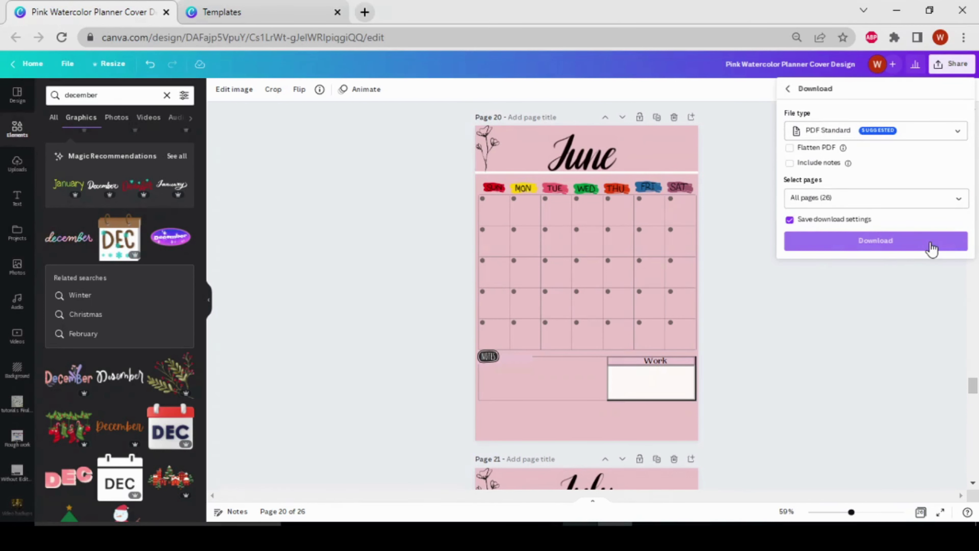